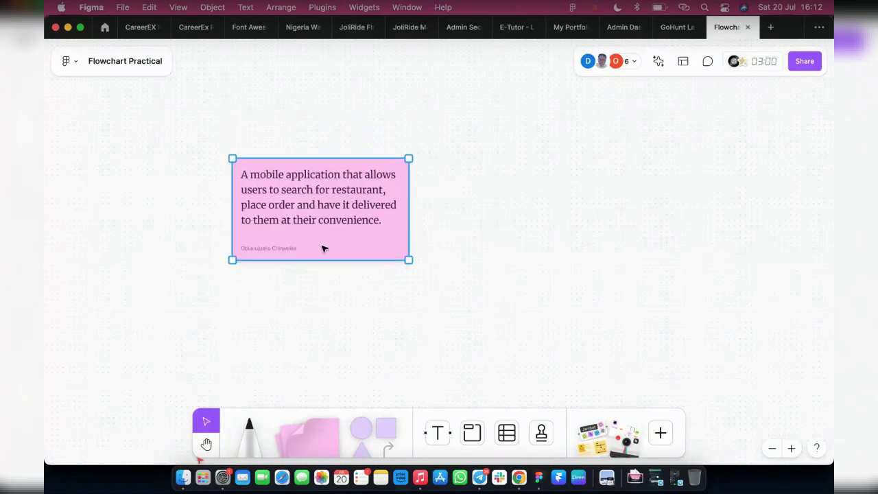
click(498, 330)
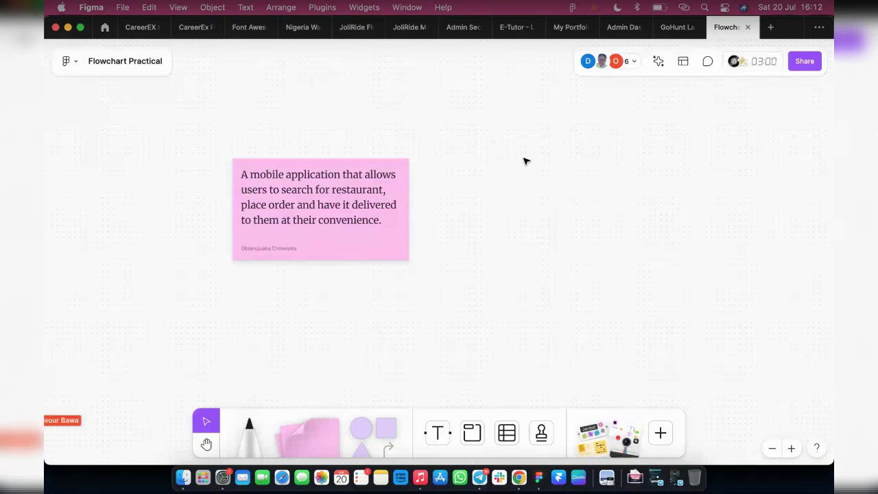
scroll(491, 122, down, 2)
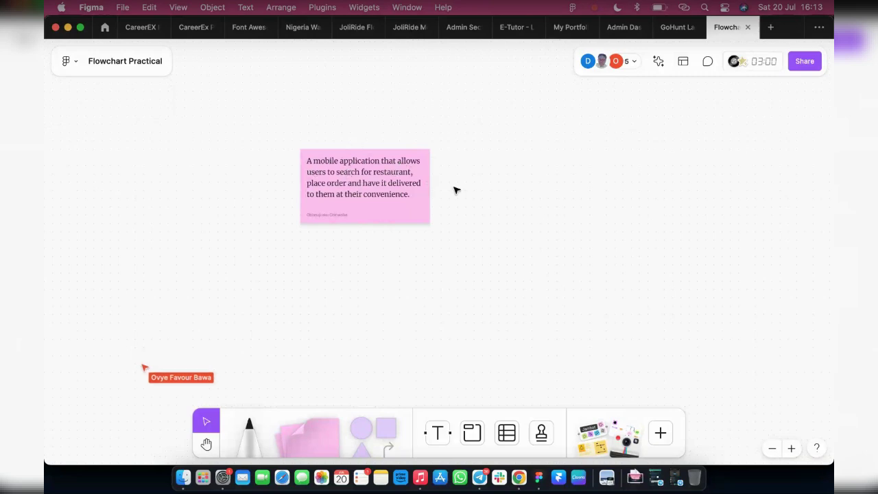
scroll(443, 201, down, 2)
scroll(411, 194, right, 3)
scroll(258, 177, up, 3)
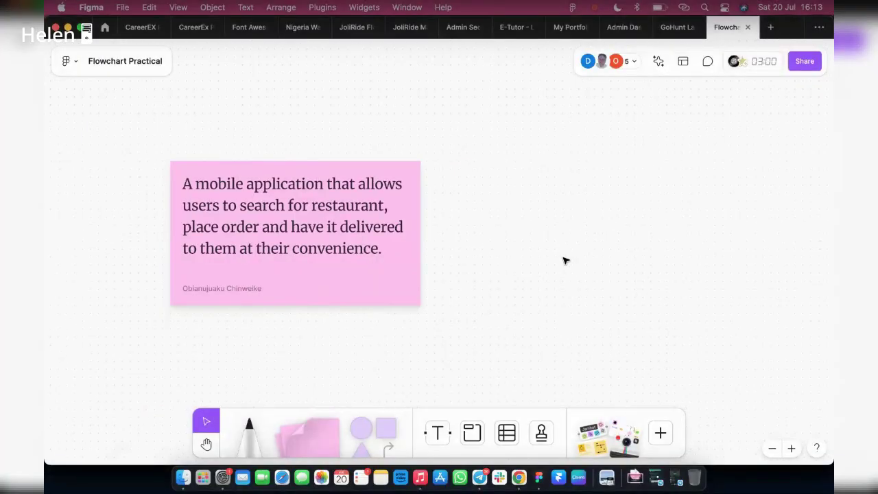
scroll(562, 260, right, 2)
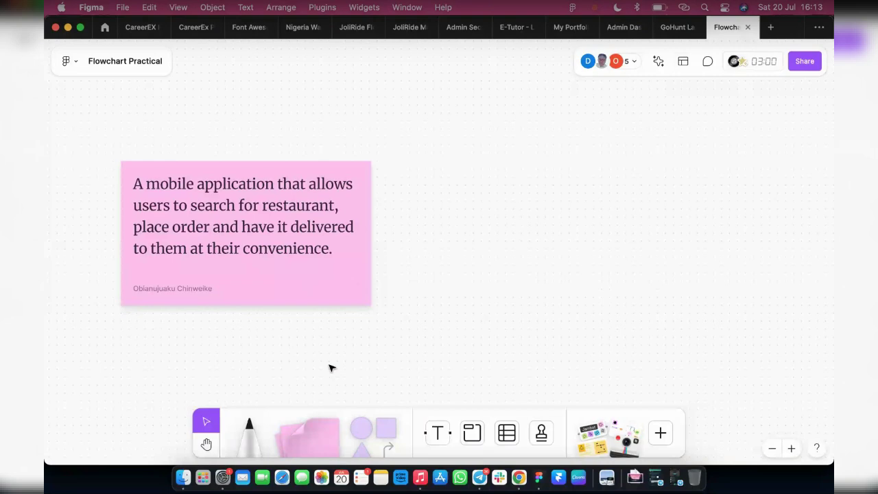
scroll(329, 368, right, 3)
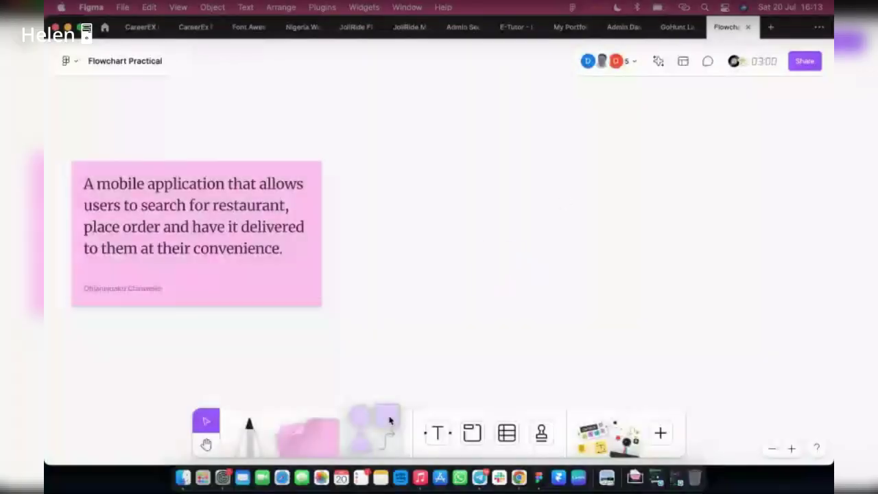
Add a rounded rectangle beside the pink sticky note and label it "Start"
drag(361, 429, 635, 191)
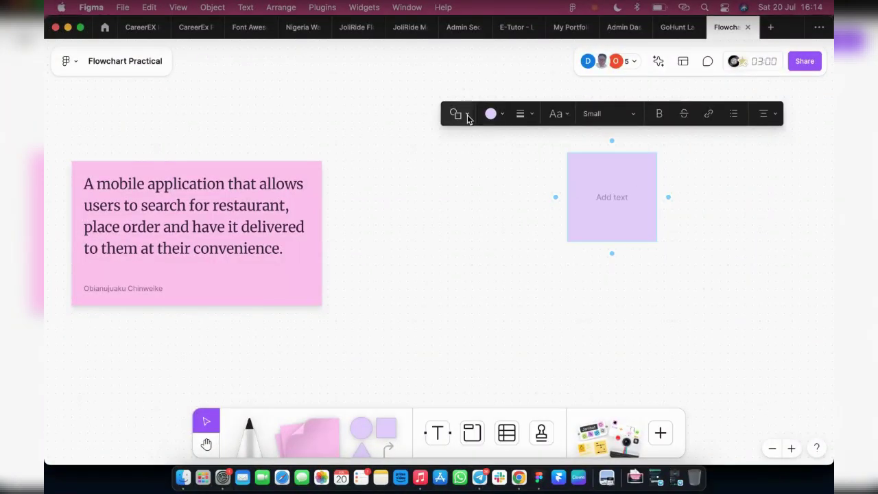
click(467, 115)
click(471, 142)
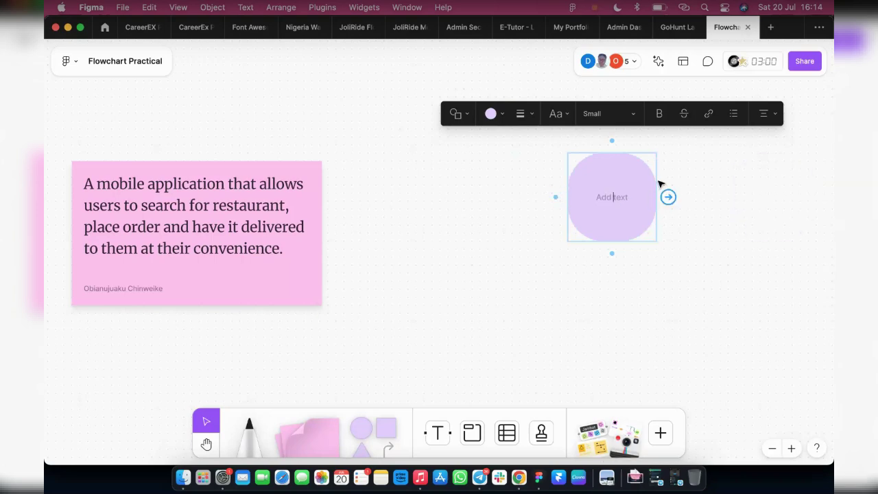
text(Start)
click(663, 242)
Make the Start shape wider and slightly shorter, and set its text size to Medium
click(646, 210)
drag(663, 203, 707, 204)
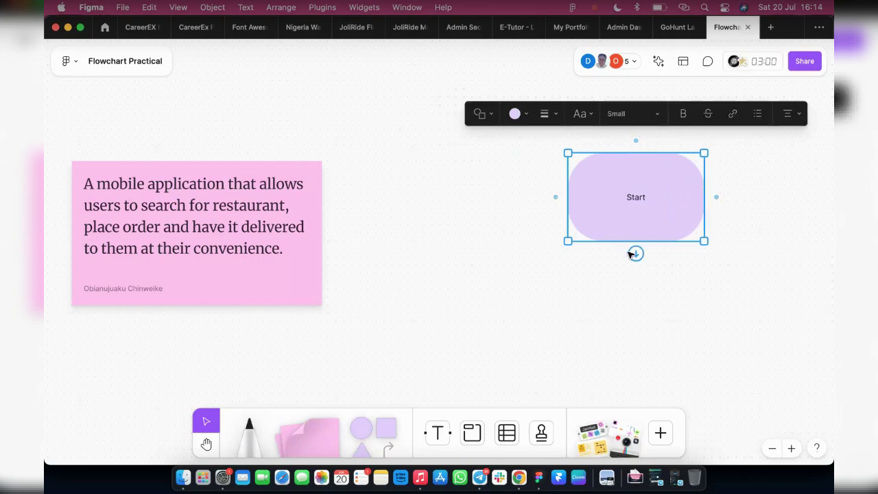
drag(627, 237, 627, 229)
double_click(647, 195)
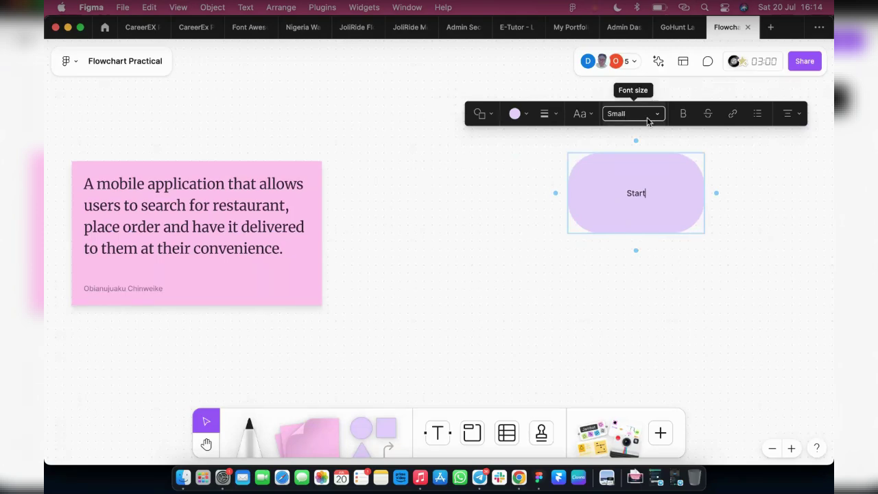
click(648, 121)
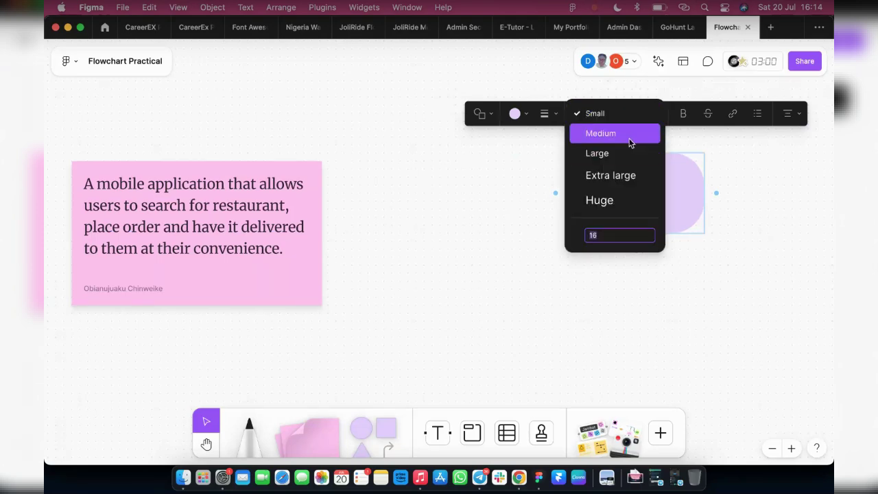
click(630, 140)
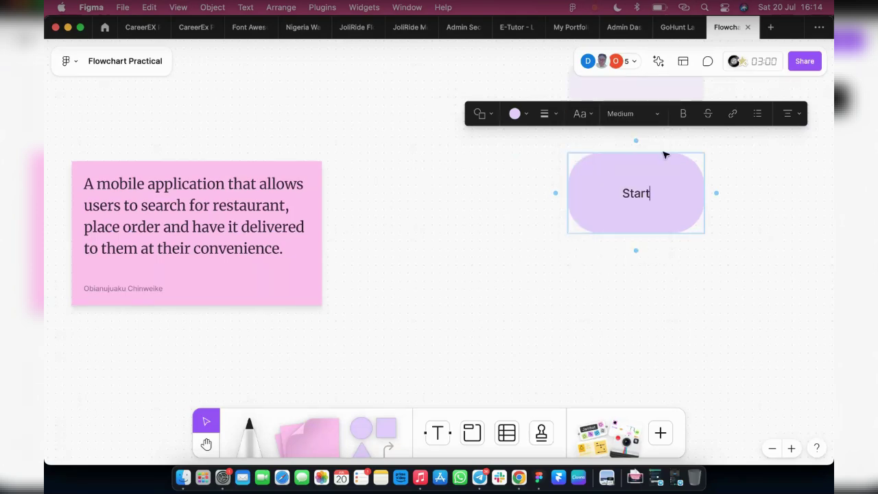
Try the Bookish font on the Start label and return it to Simple
click(584, 112)
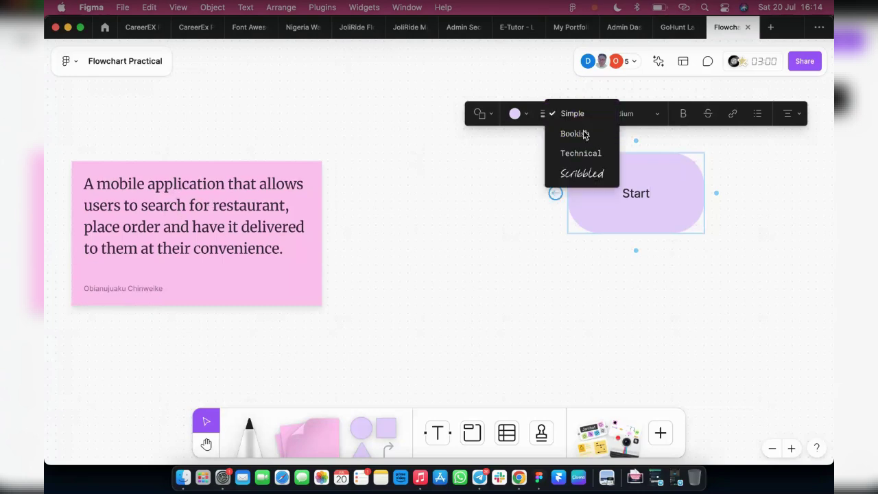
click(584, 134)
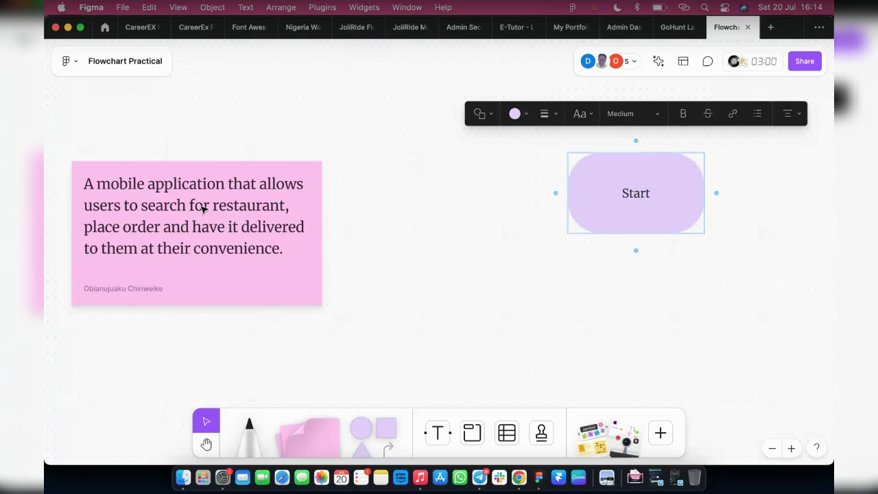
click(580, 113)
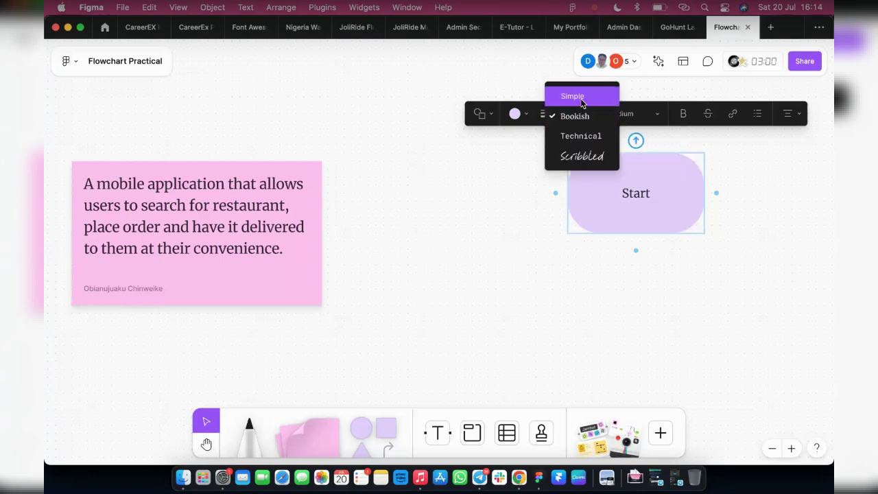
click(582, 96)
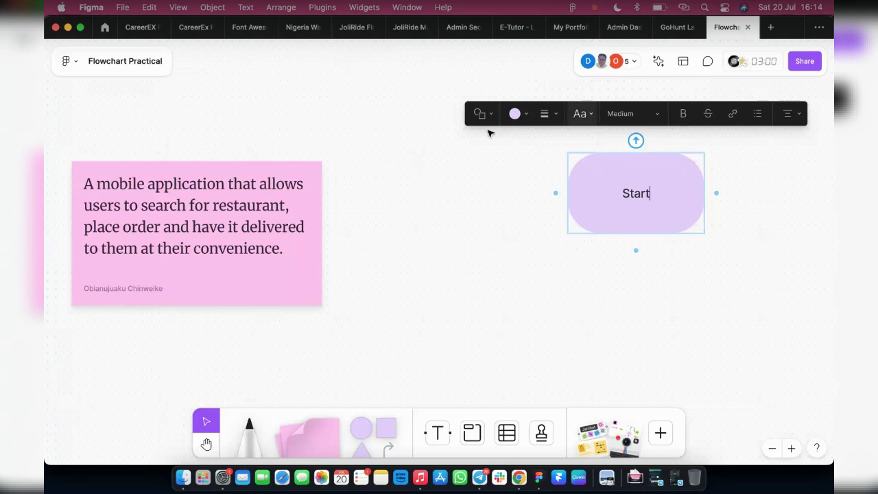
Try the Transparent and No fill styles on the Start shape, and give it a solid black fill
click(609, 214)
click(515, 113)
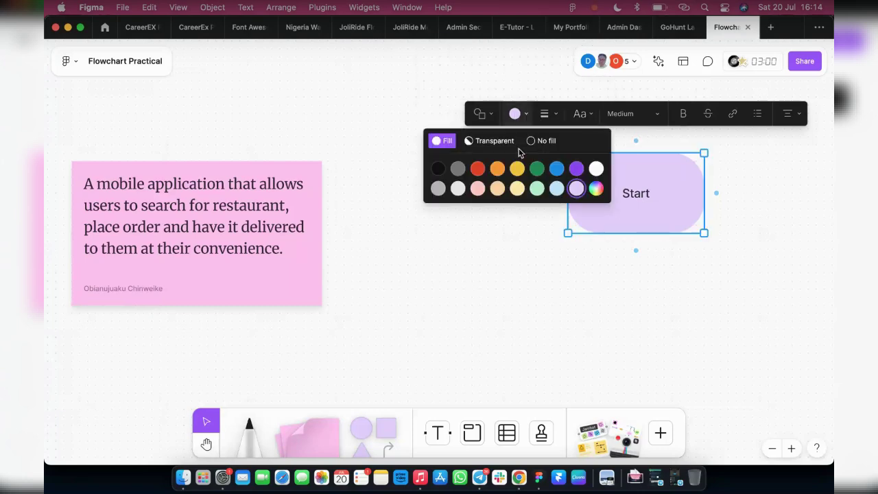
click(471, 144)
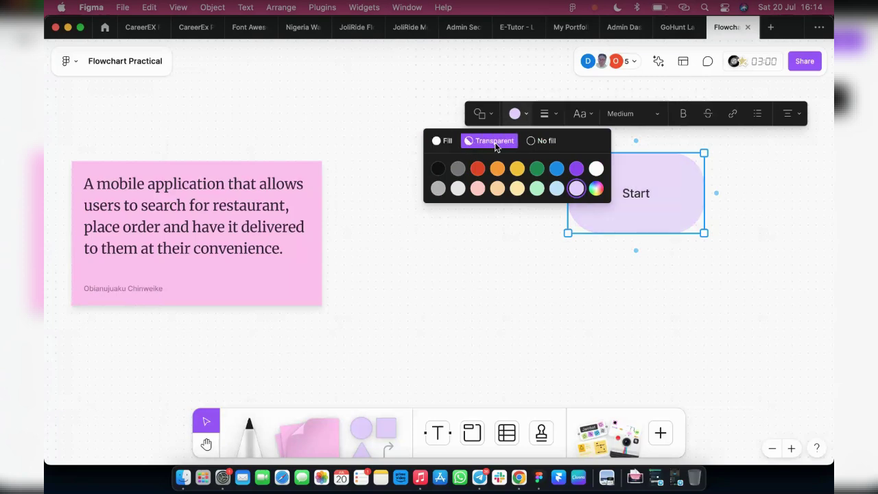
click(534, 142)
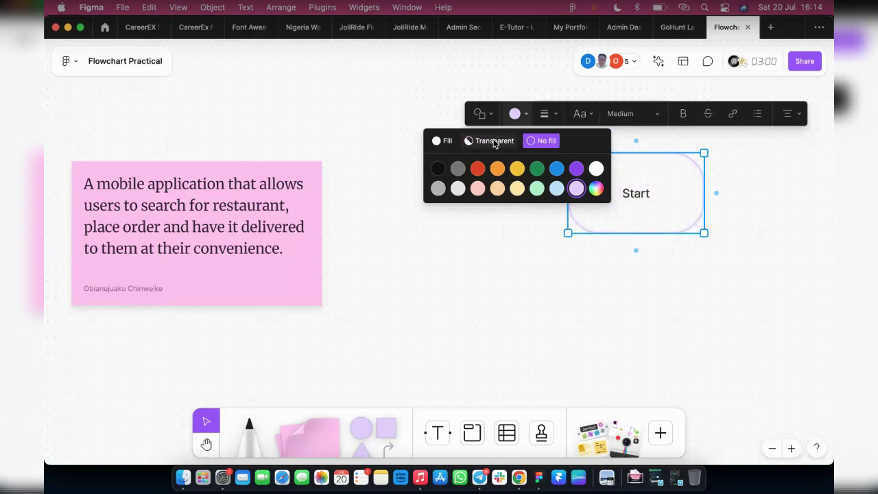
click(437, 140)
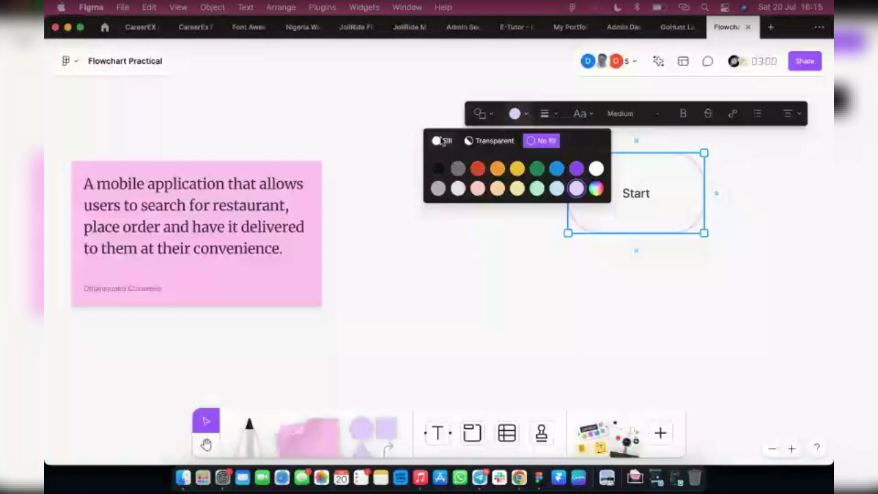
click(442, 141)
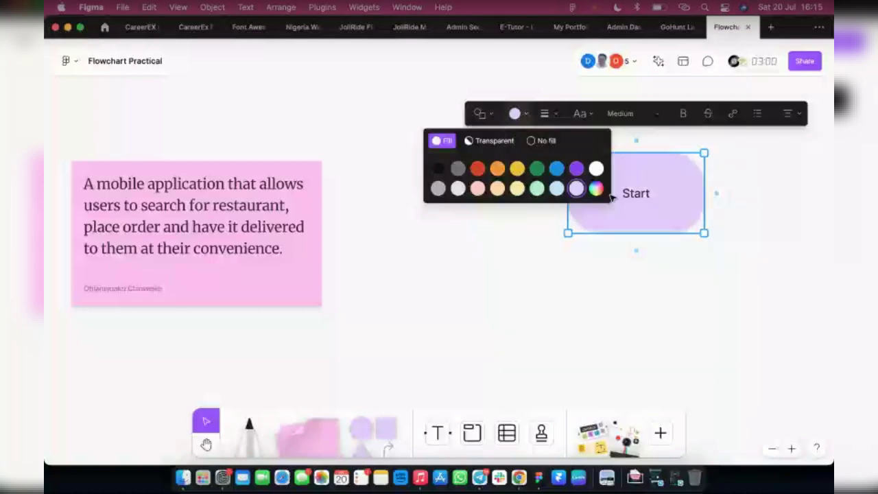
click(441, 170)
click(537, 233)
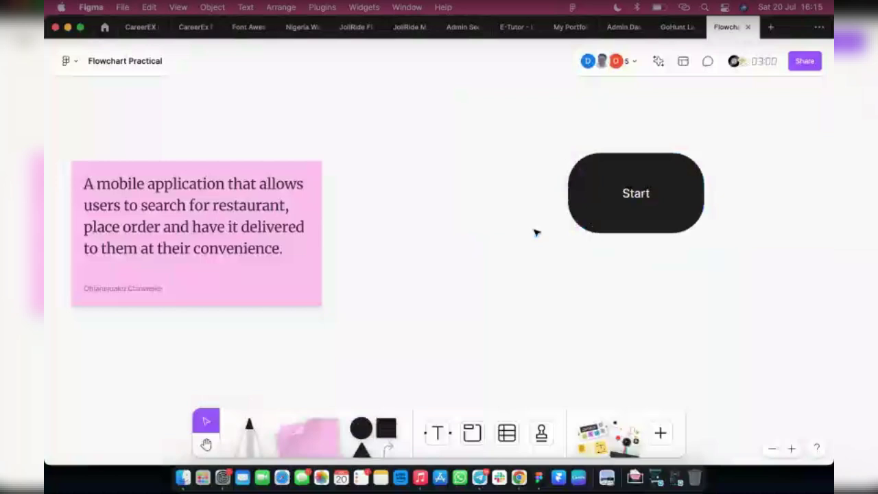
Reduce the height and width of the black Start shape
scroll(554, 284, down, 5)
click(587, 258)
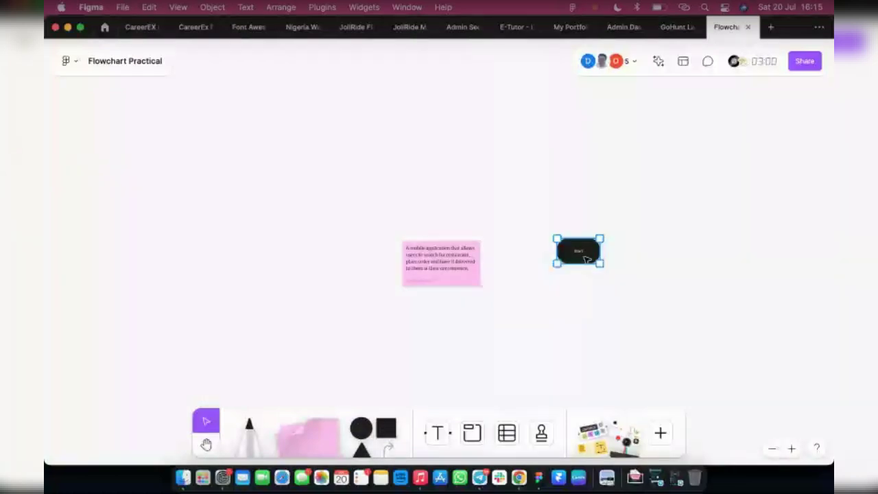
scroll(631, 251, up, 5)
scroll(647, 242, up, 2)
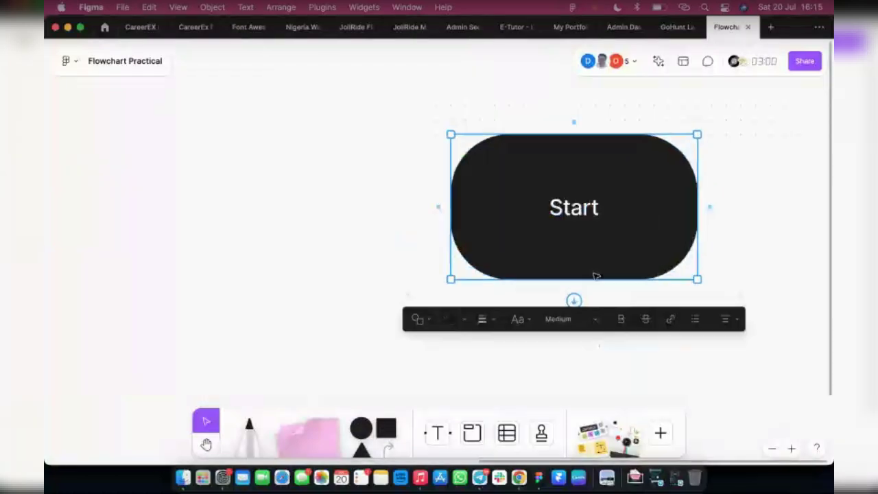
drag(593, 279, 592, 247)
drag(698, 198, 653, 194)
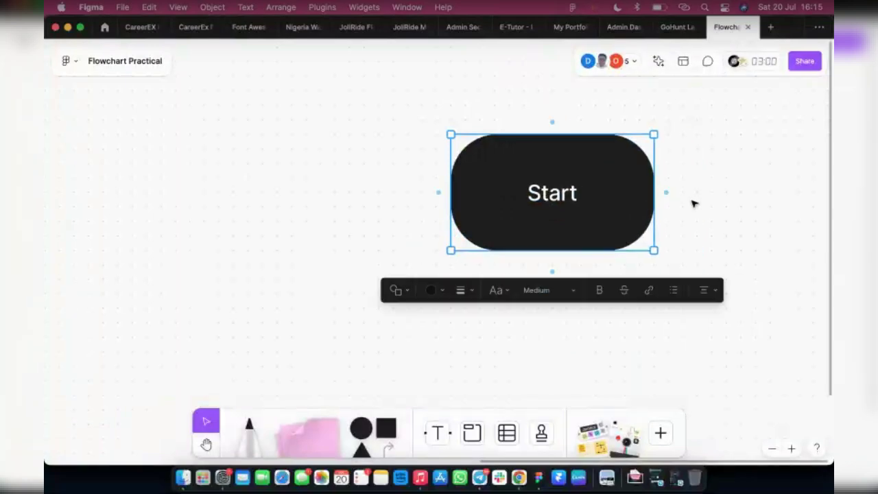
click(674, 186)
click(547, 151)
Add a rectangle connected to the bottom of the Start shape, between it and the sticky note, and label it "Onboarding 1"
scroll(574, 198, down, 4)
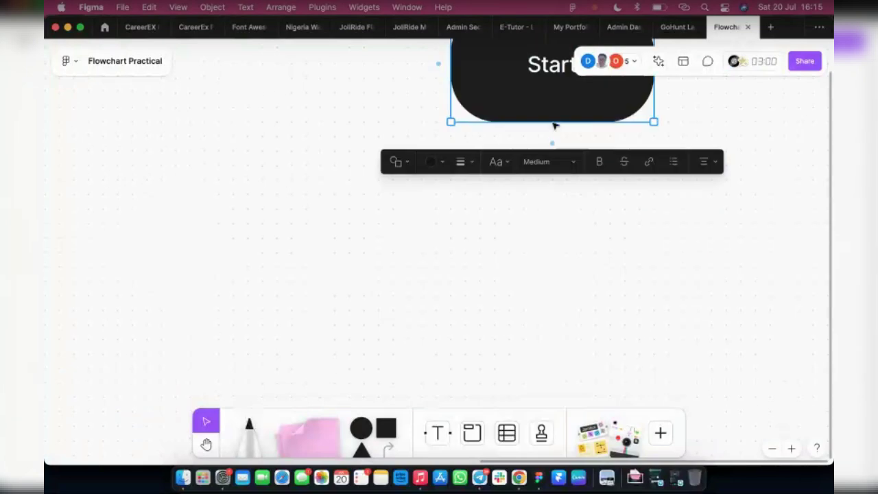
scroll(553, 141, down, 10)
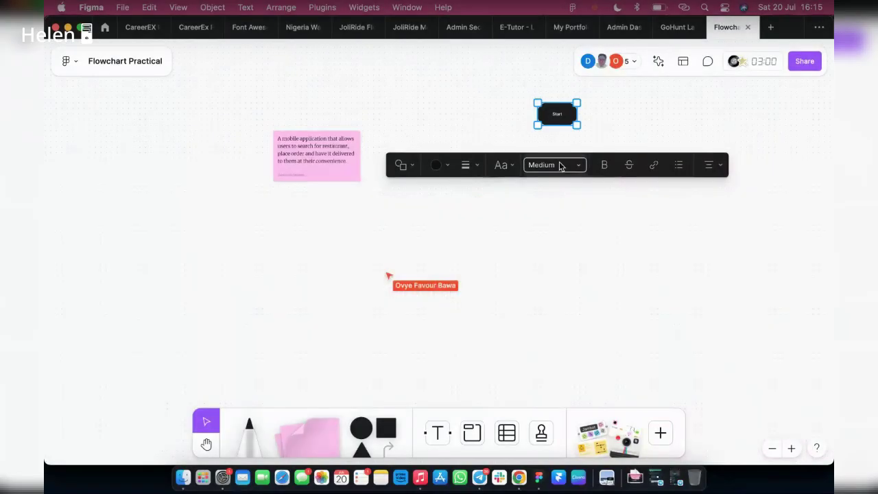
scroll(559, 166, up, 5)
drag(556, 102, 372, 172)
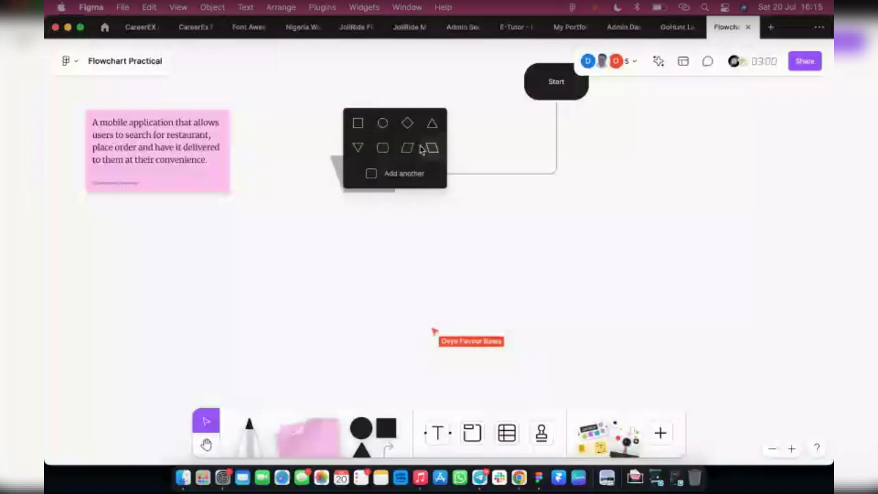
click(358, 124)
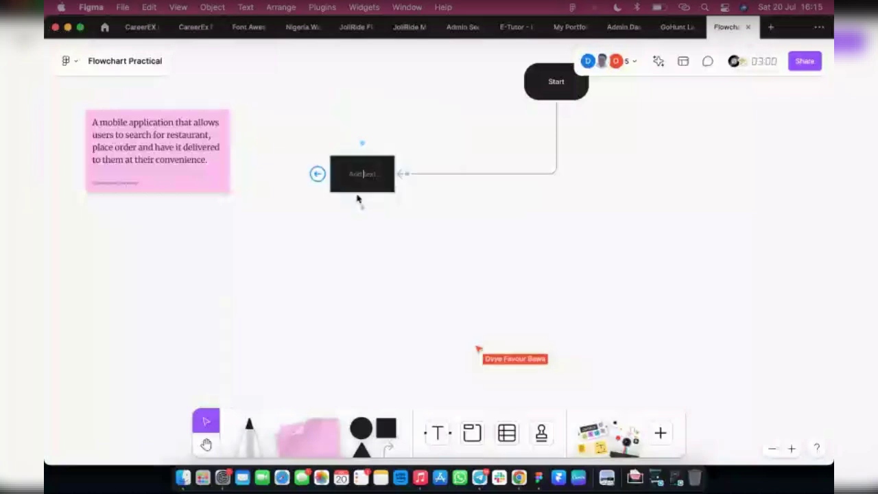
text(Onboardin)
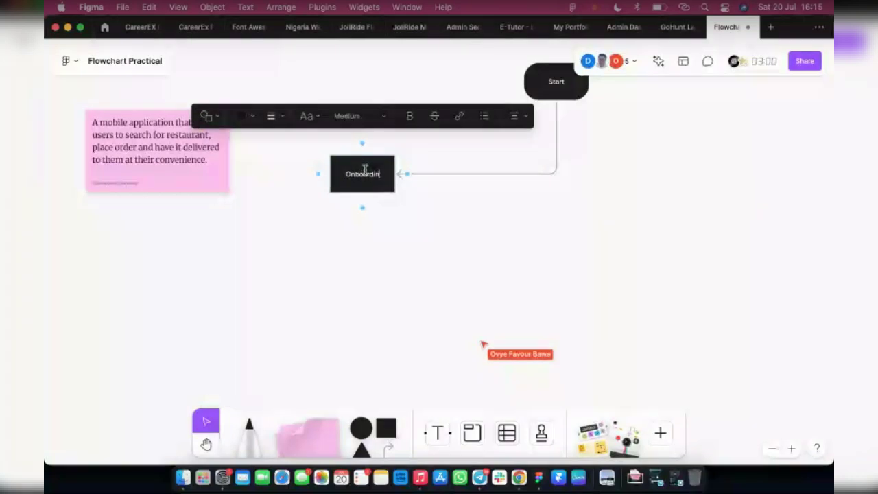
text(g)
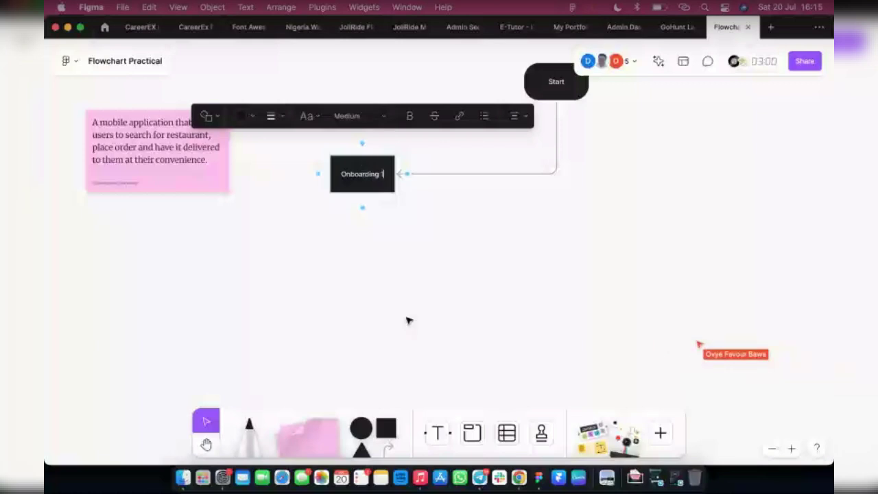
text(1)
click(404, 236)
Reattach the connector's arrow end to the top of the Onboarding 1 box and move the box lower and closer to Start
scroll(404, 237, up, 3)
click(446, 221)
drag(390, 221, 341, 194)
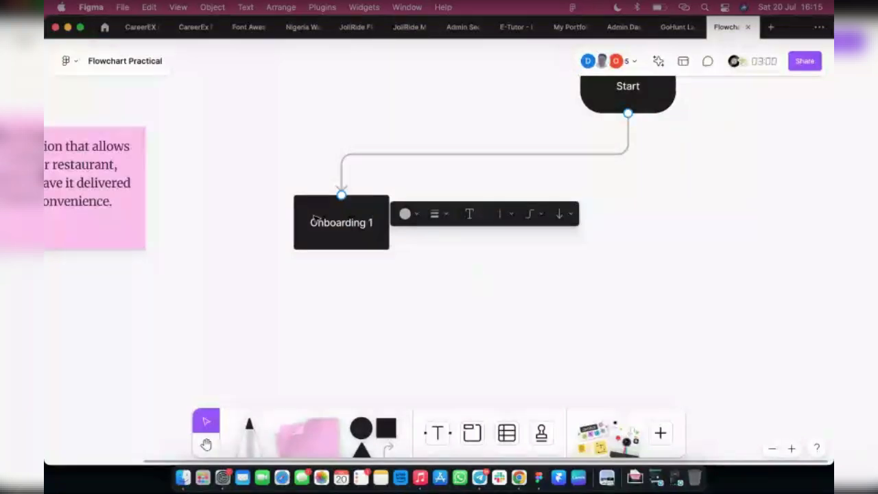
click(323, 219)
drag(327, 214, 368, 266)
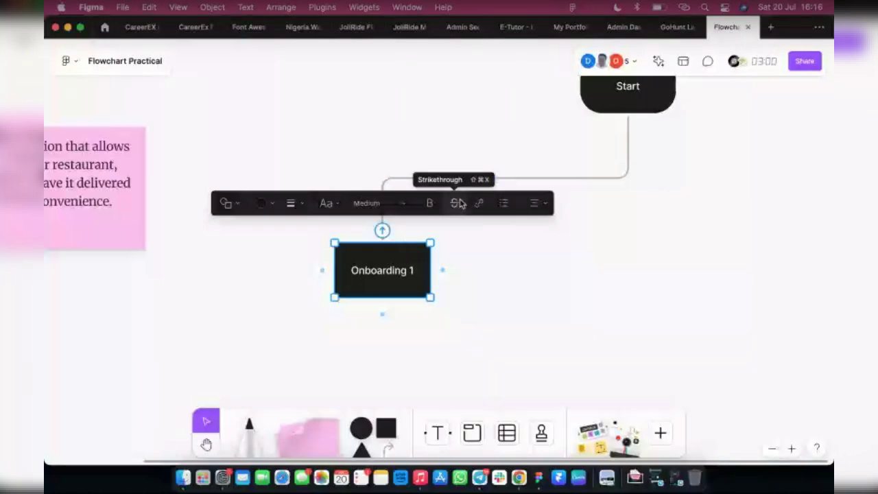
click(543, 265)
Fill the Onboarding 1 box with red
click(425, 274)
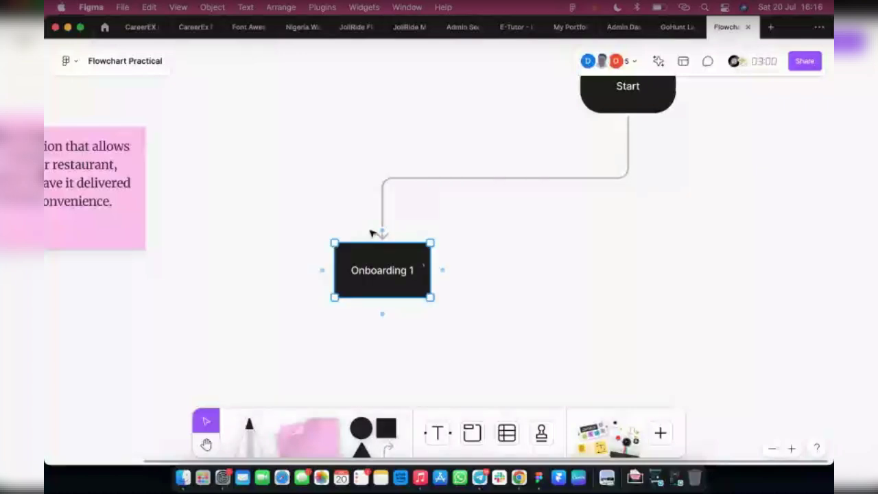
click(261, 203)
click(224, 152)
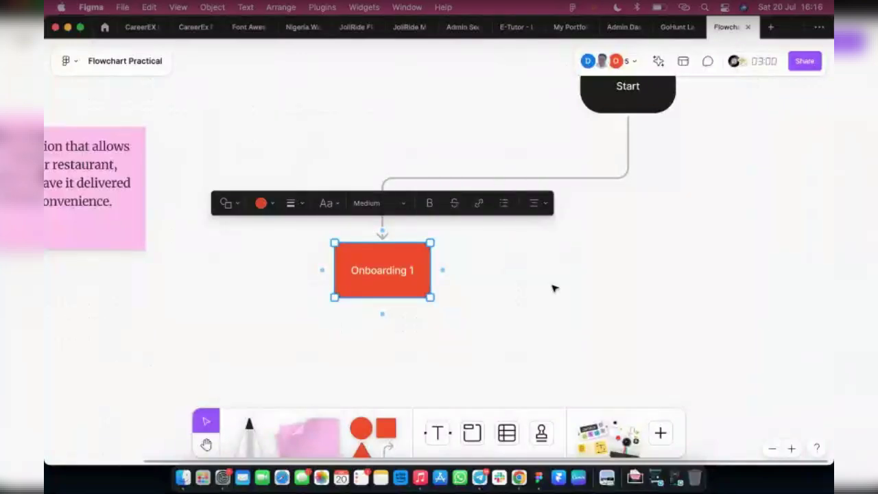
click(552, 288)
Add a rectangle connected to the bottom of the Start shape, directly beneath it, and label it "Onboarding 2"
click(620, 115)
drag(627, 130, 627, 248)
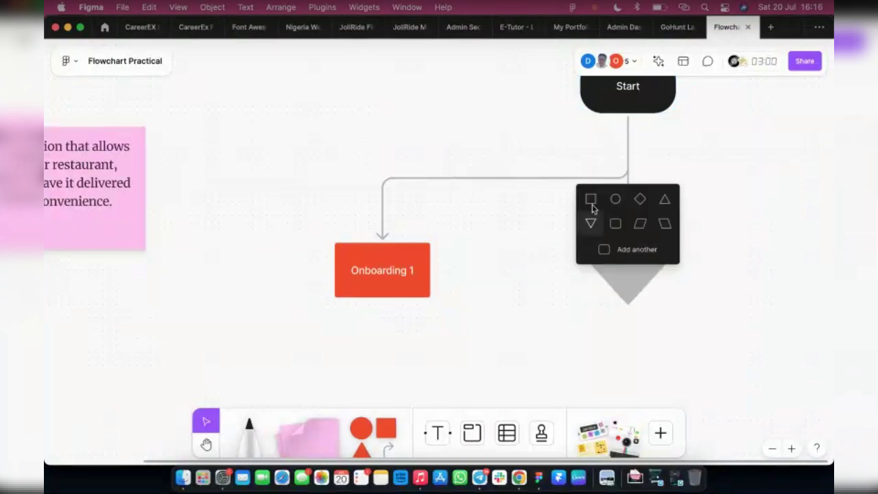
click(612, 225)
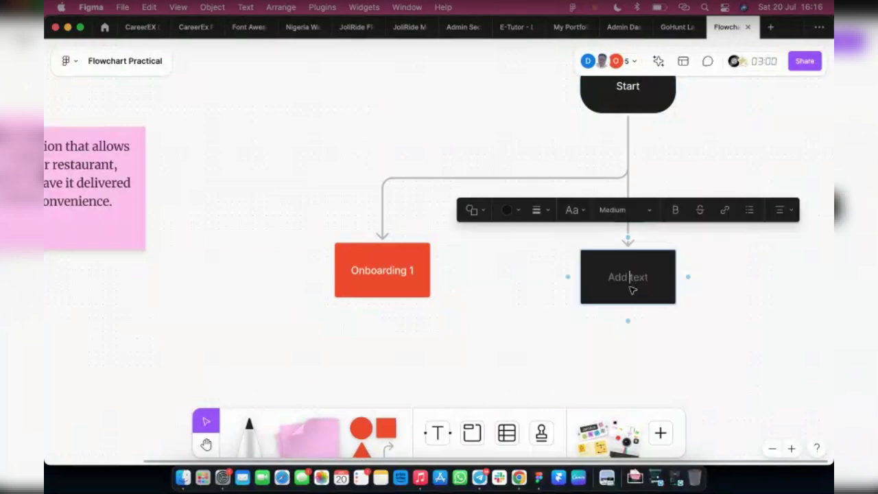
text(Ob)
key(BackSpace)
text(nboarding )
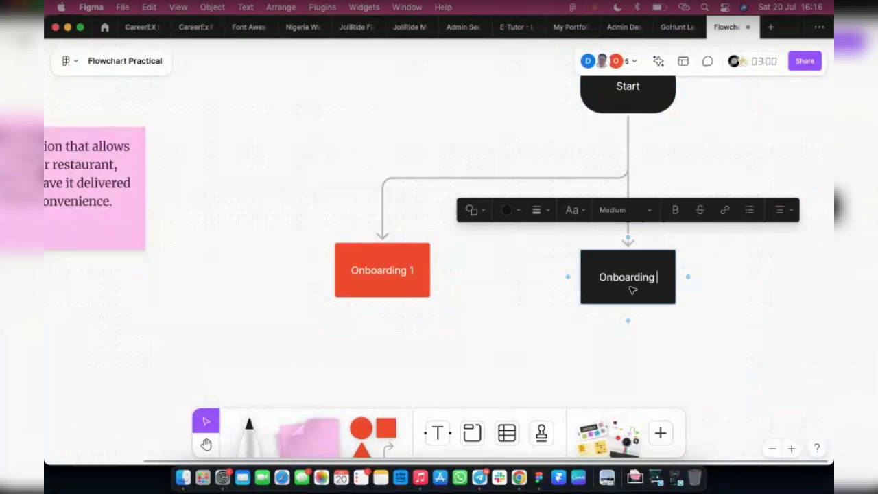
text(2)
click(498, 343)
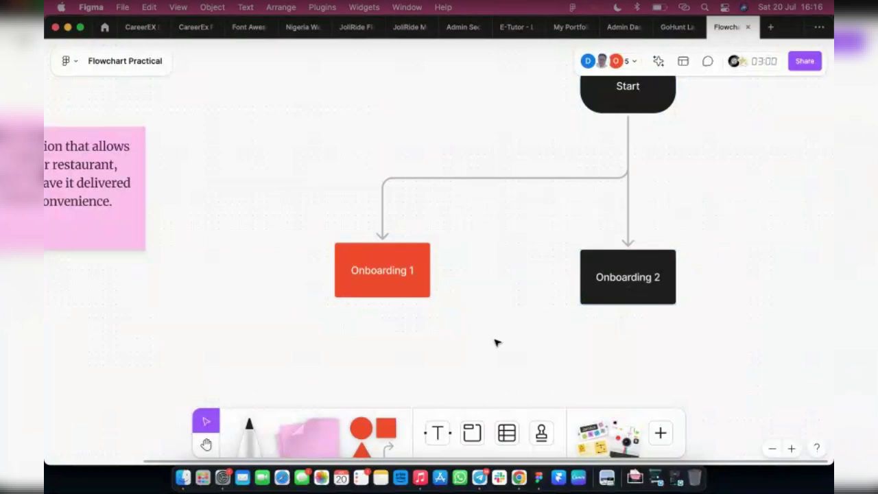
Duplicate the Onboarding 2 box, place the copy to its right, and relabel the copy "Onboarding 3"
click(599, 294)
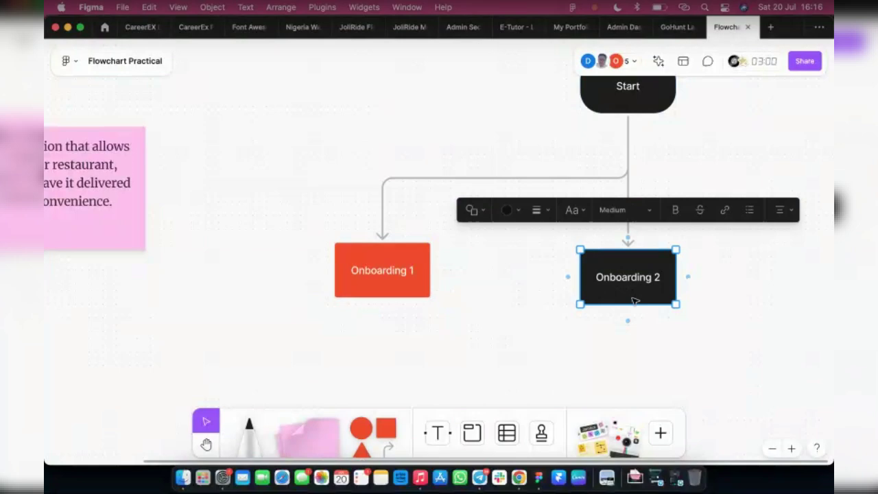
drag(631, 300, 638, 308)
scroll(575, 295, right, 5)
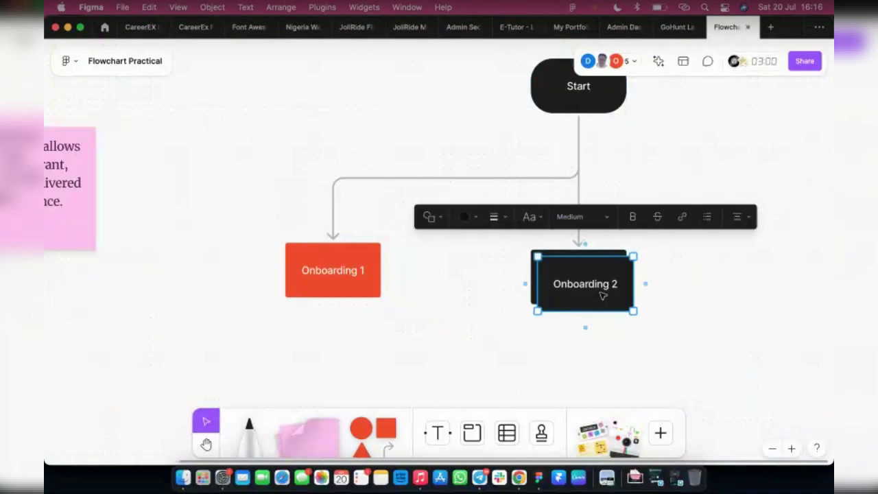
drag(530, 283, 750, 279)
double_click(719, 278)
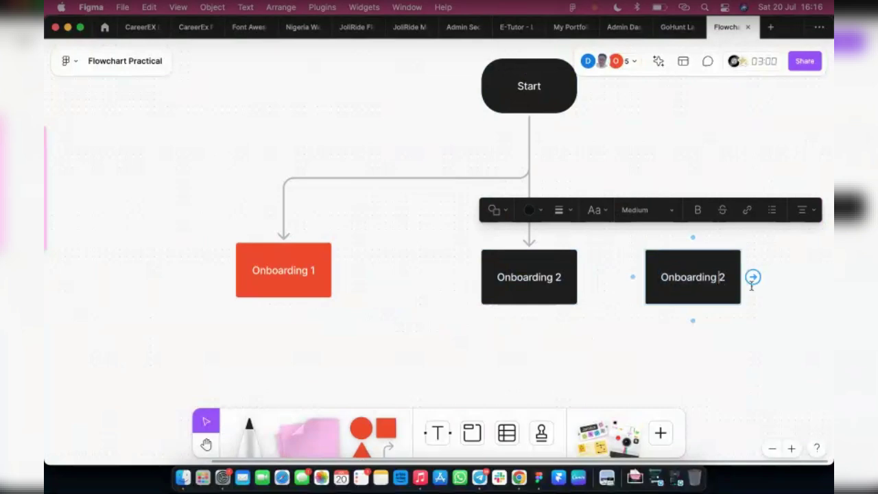
text(3)
key(Escape)
Move the Onboarding 2 and Onboarding 3 boxes slightly up and left to line up in a row with Onboarding 1
click(516, 277)
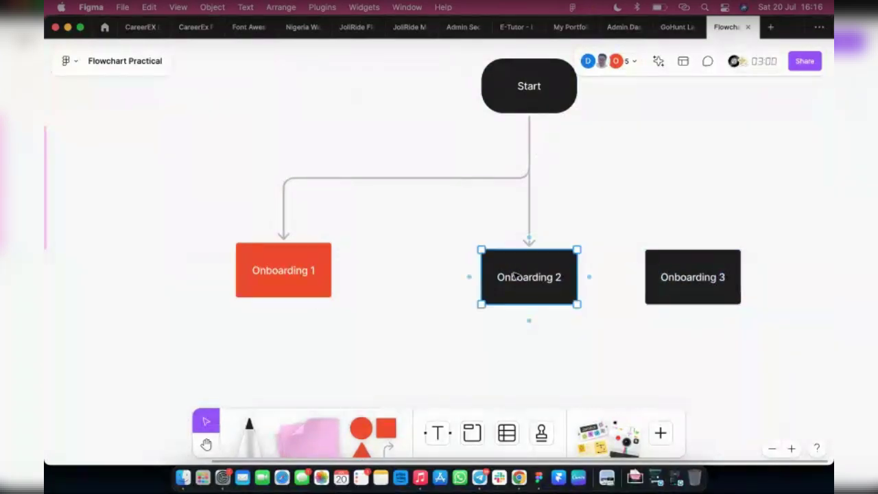
drag(515, 277, 489, 272)
click(693, 280)
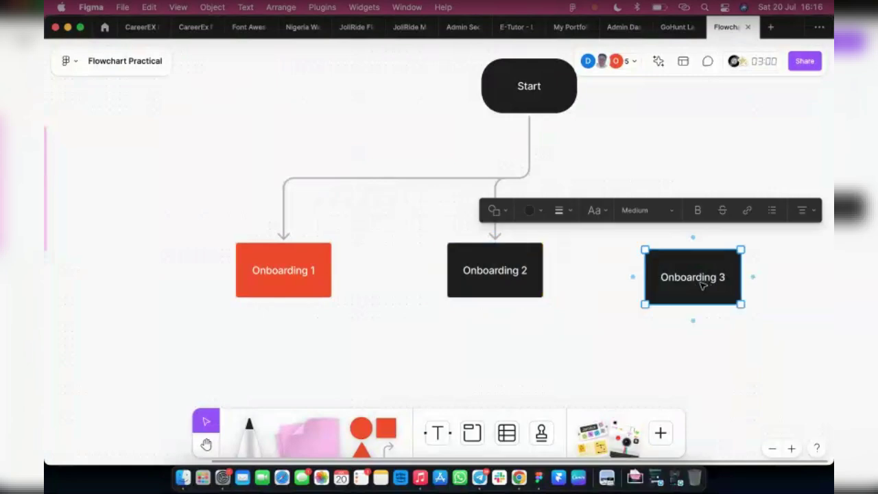
drag(688, 282, 665, 283)
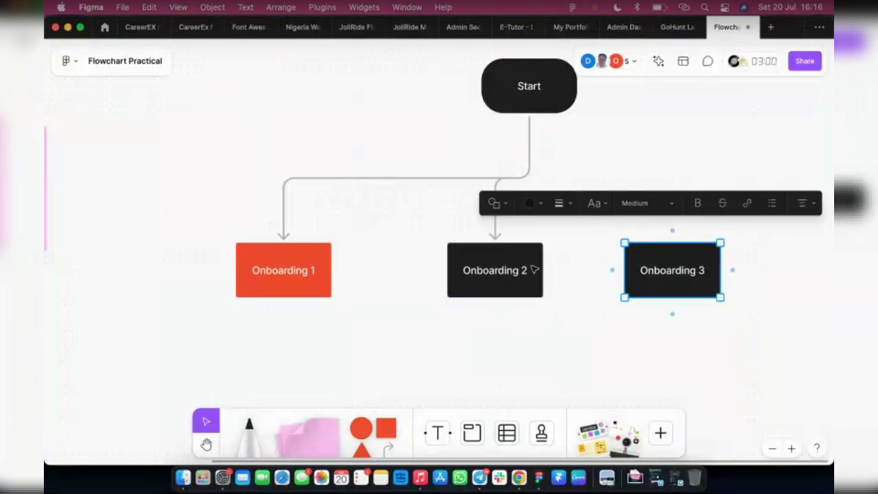
Fill both the Onboarding 2 and Onboarding 3 boxes with red
shift+click(538, 257)
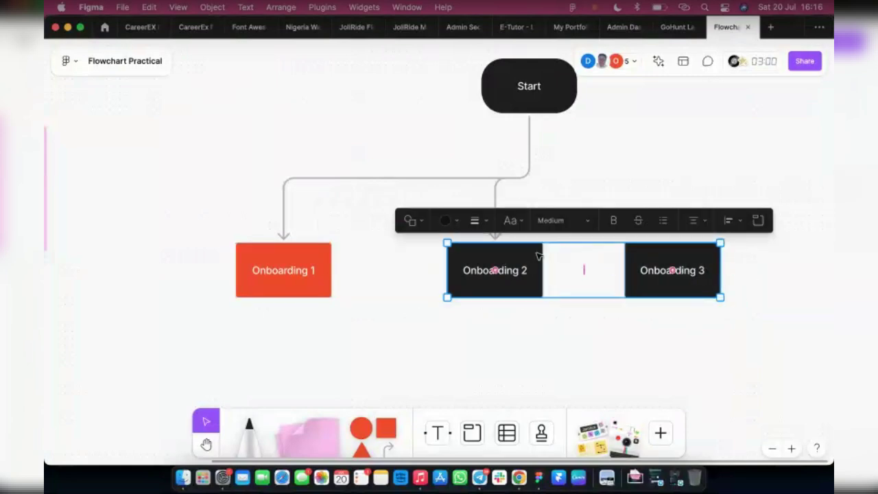
click(447, 221)
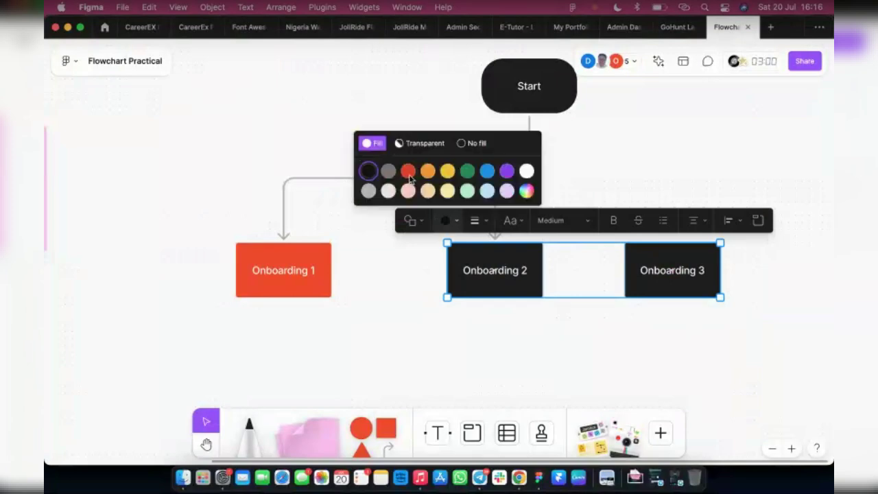
click(408, 171)
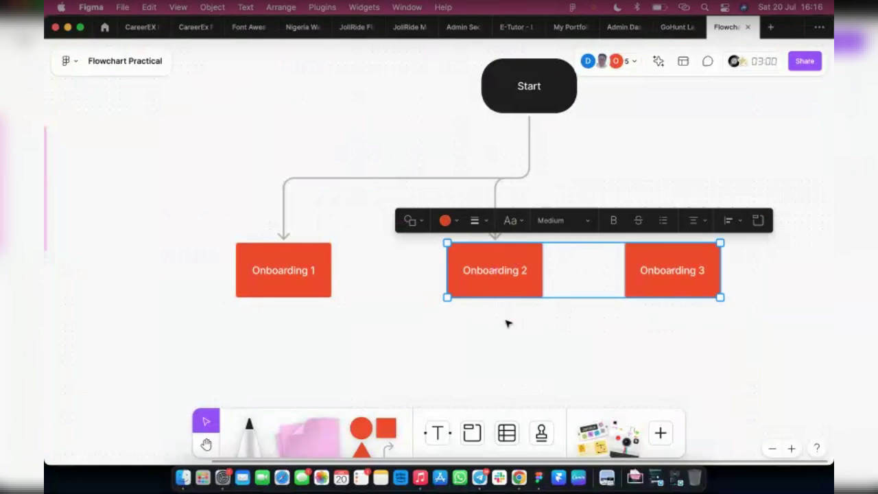
click(565, 333)
Draw a connector from the bottom of the Start shape to the top of the Onboarding 3 box
click(515, 92)
drag(529, 130, 672, 243)
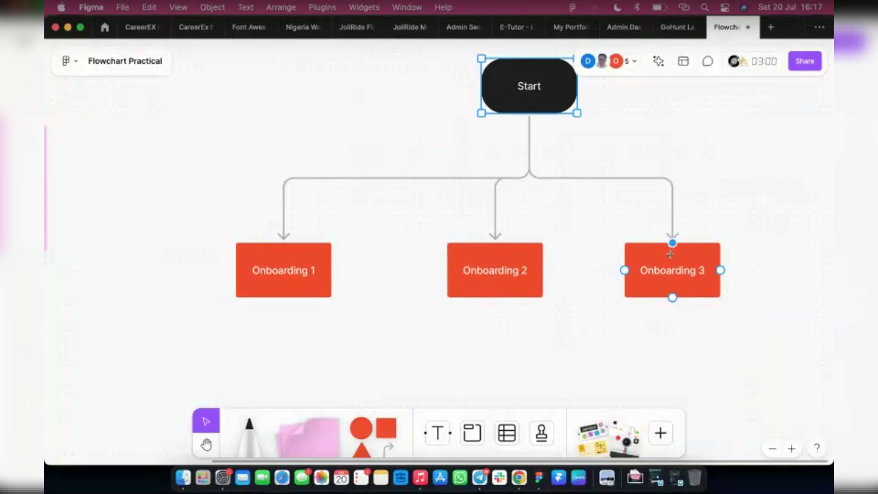
click(674, 359)
scroll(597, 233, down, 3)
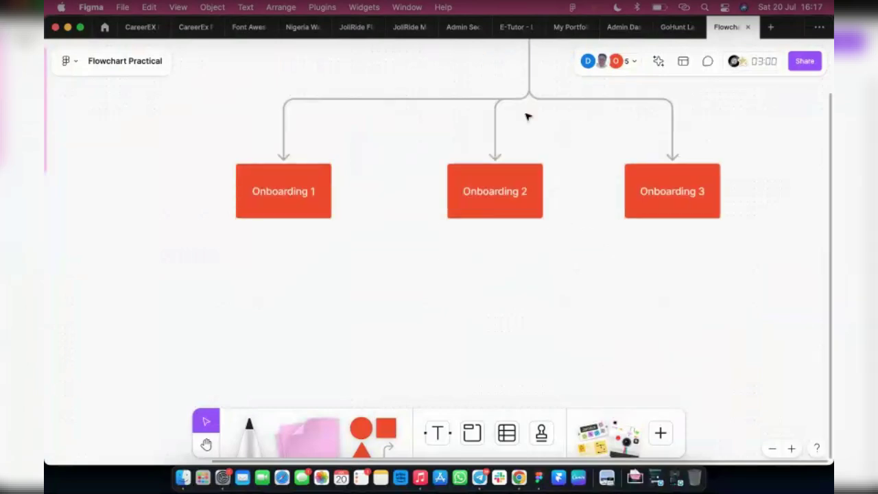
scroll(542, 124, up, 4)
scroll(435, 230, down, 3)
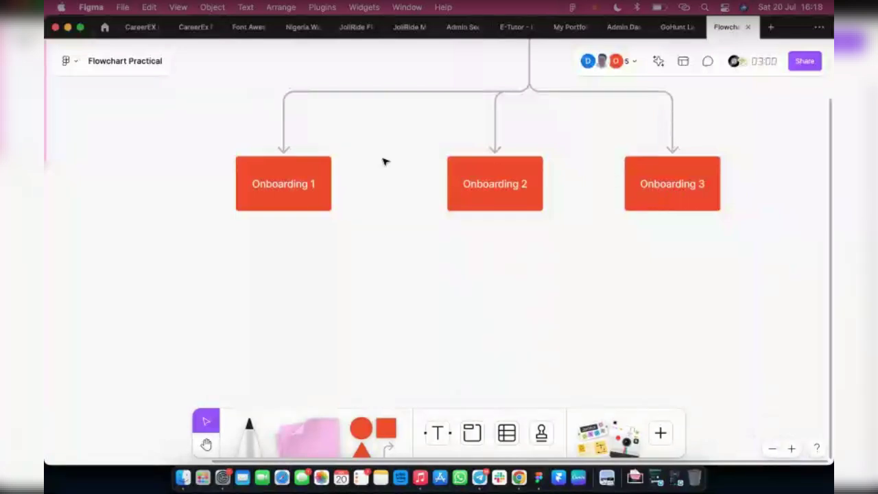
Duplicate the Onboarding 2 box and place the copy directly below the original, leaving room for a connector
click(652, 186)
click(309, 199)
scroll(422, 225, down, 4)
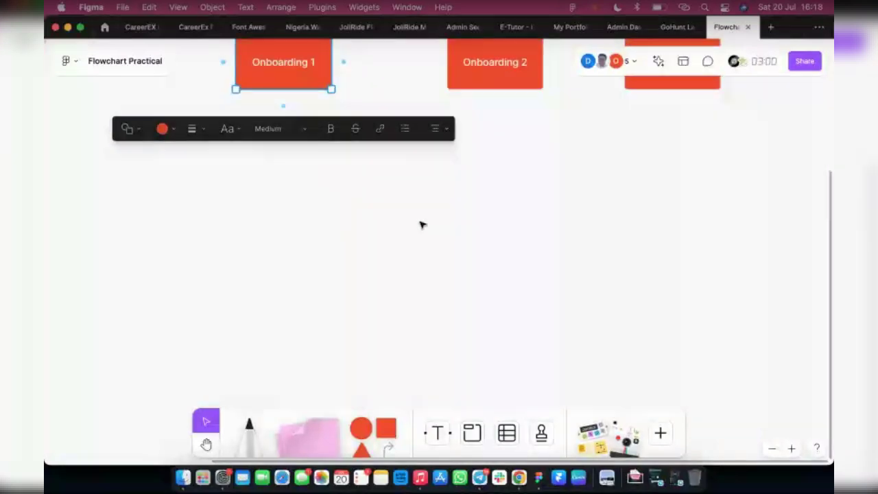
scroll(421, 225, up, 4)
click(484, 186)
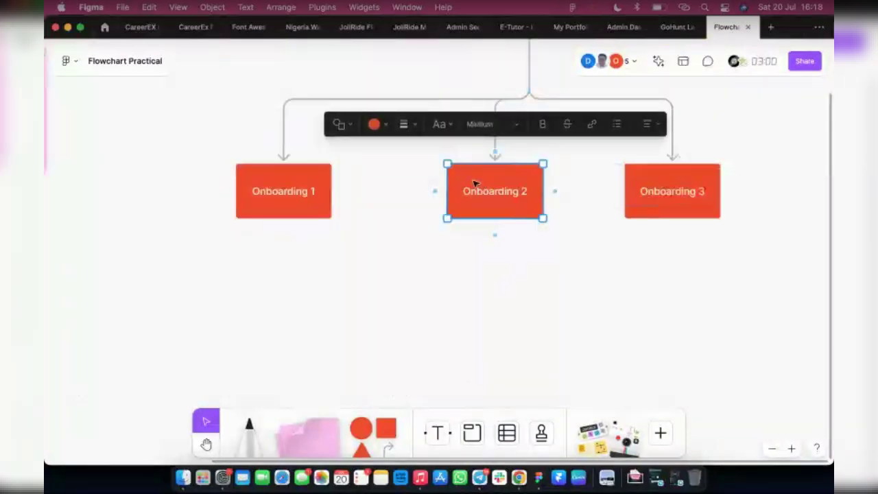
key(super+d)
drag(476, 190, 470, 334)
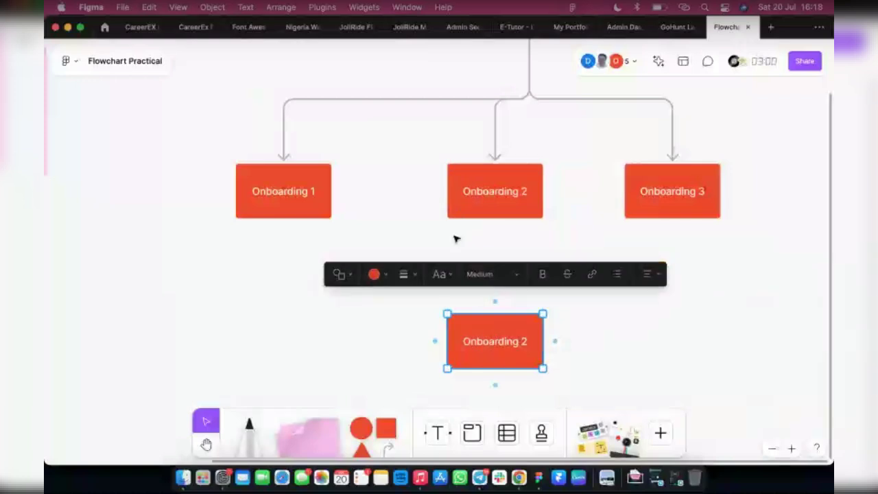
Relabel the duplicated box below Onboarding 2 as "Welcoome"
click(292, 204)
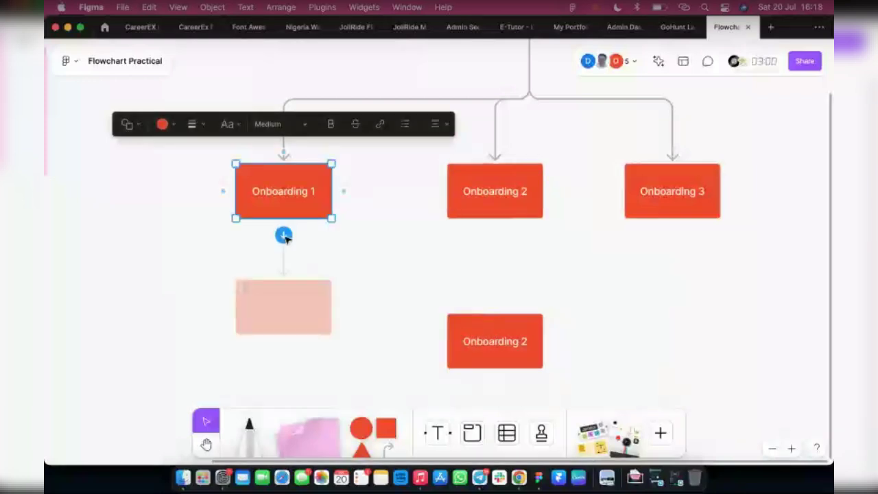
double_click(518, 345)
text(W)
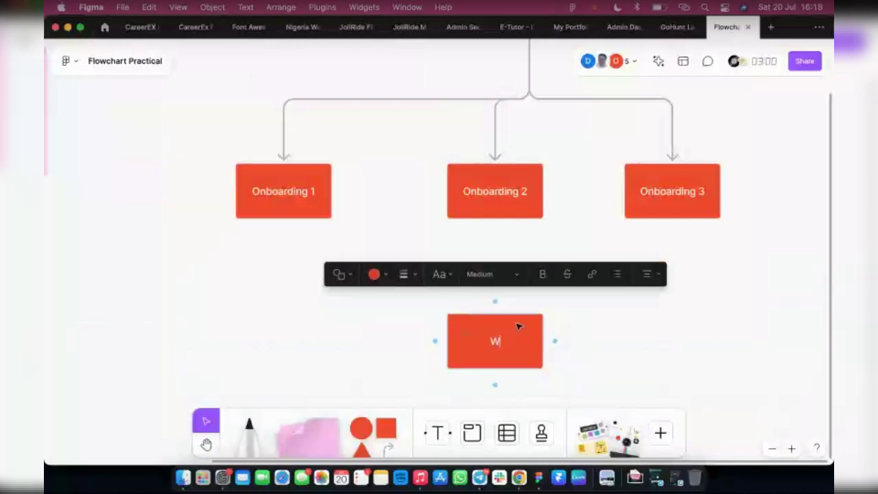
text(elcoome)
click(629, 243)
Connect the bottoms of Onboarding 3, Onboarding 2 and Onboarding 1 to the right side, top and left side of the Welcoome box
click(677, 214)
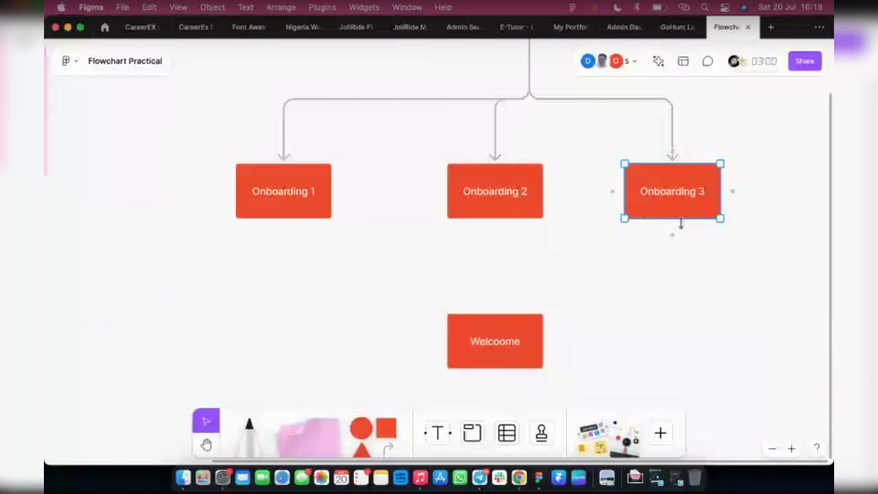
drag(672, 234, 545, 341)
click(489, 197)
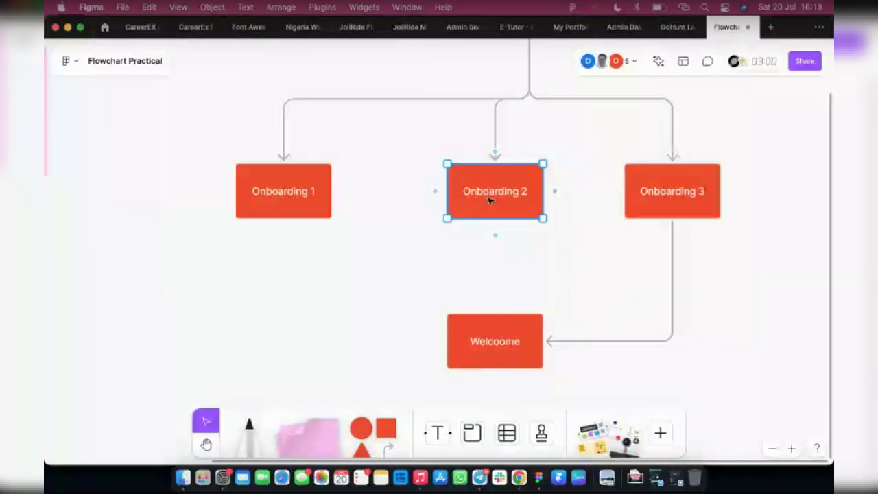
drag(495, 235, 494, 312)
click(294, 200)
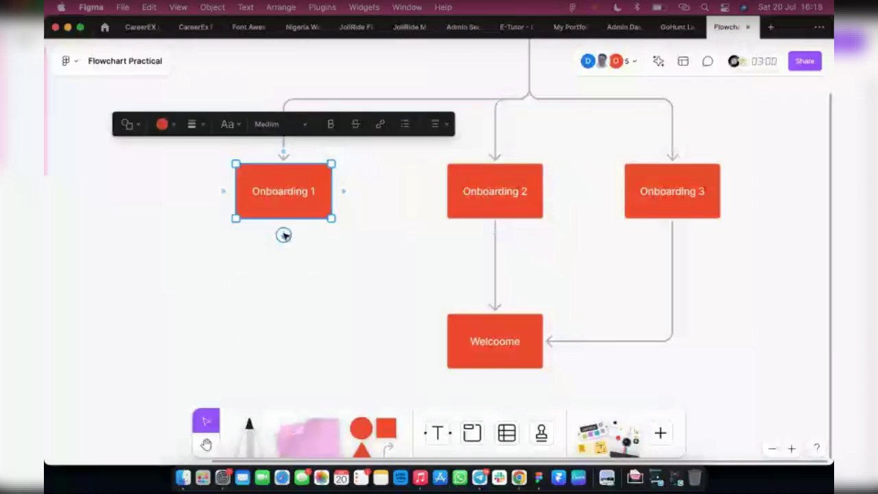
mouse_move(284, 234)
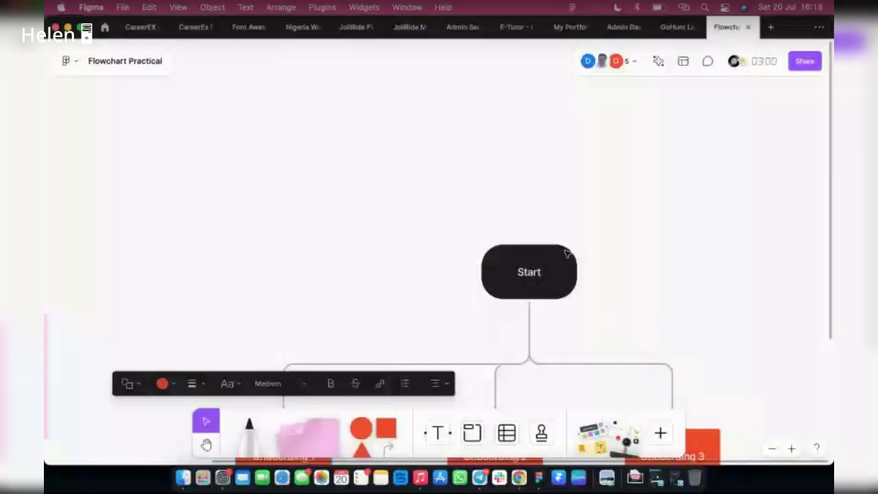
Move the Start shape into vertical alignment with the Onboarding 2 and Welcoome boxes
scroll(566, 253, down, 5)
click(519, 258)
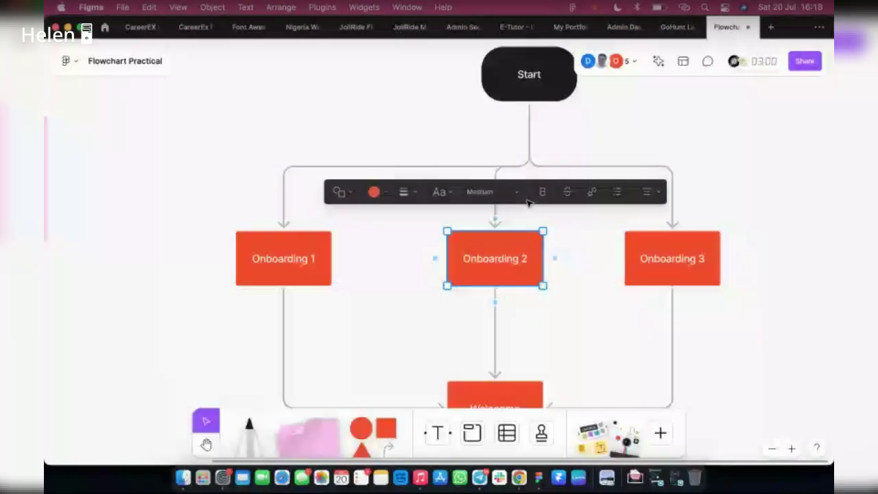
click(503, 75)
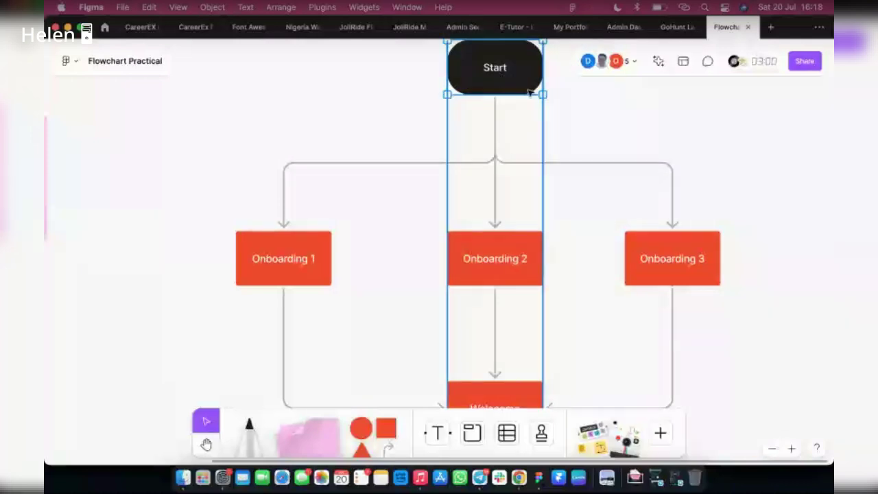
click(717, 167)
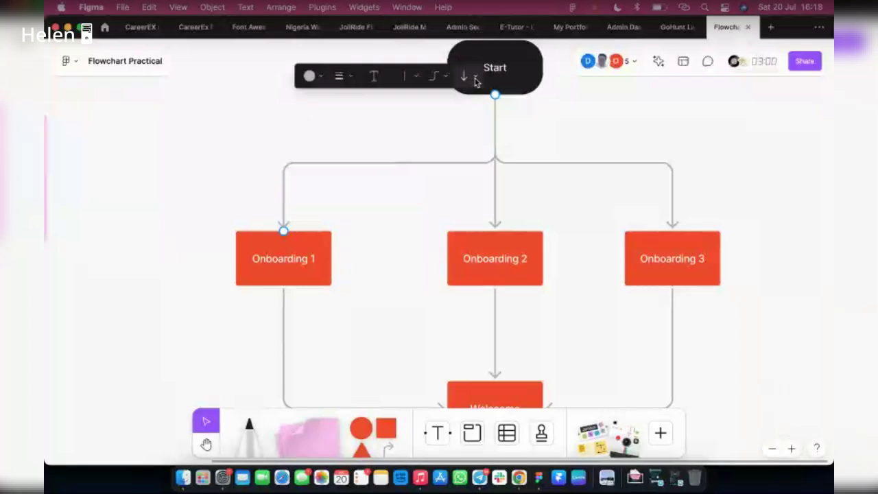
Try the circle and diamond end points on the connector from Start to Onboarding 1
click(473, 79)
click(455, 103)
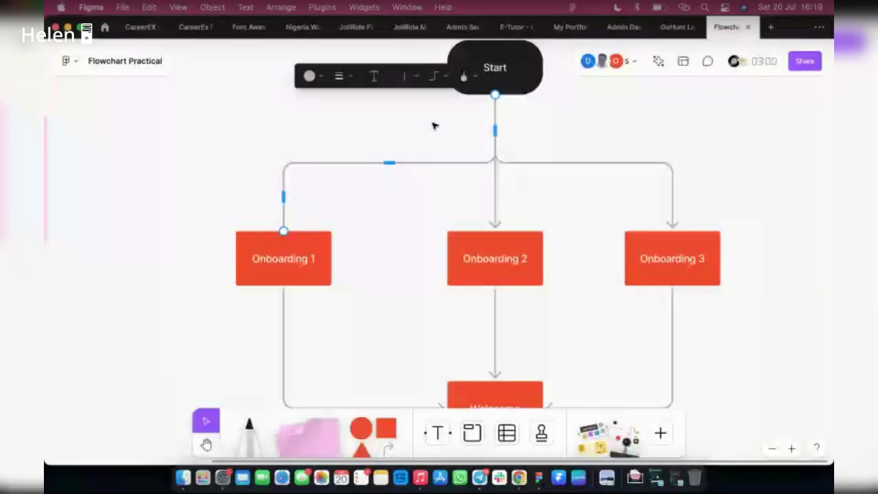
click(466, 76)
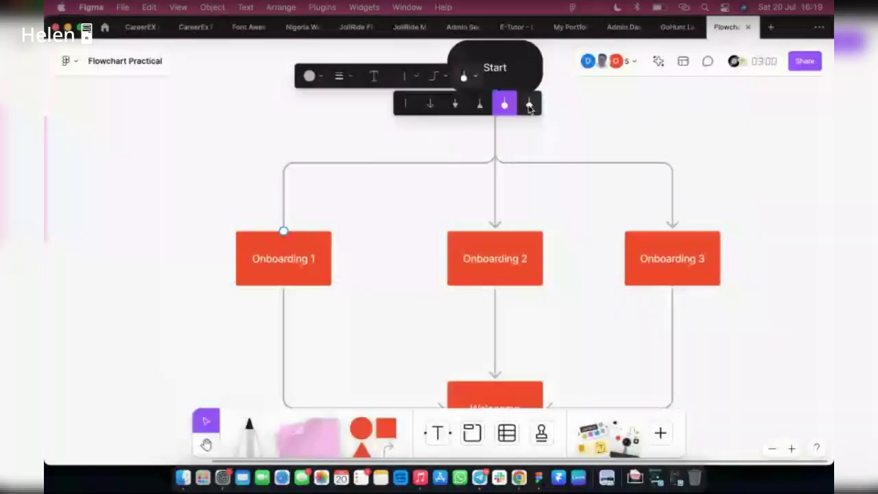
click(501, 187)
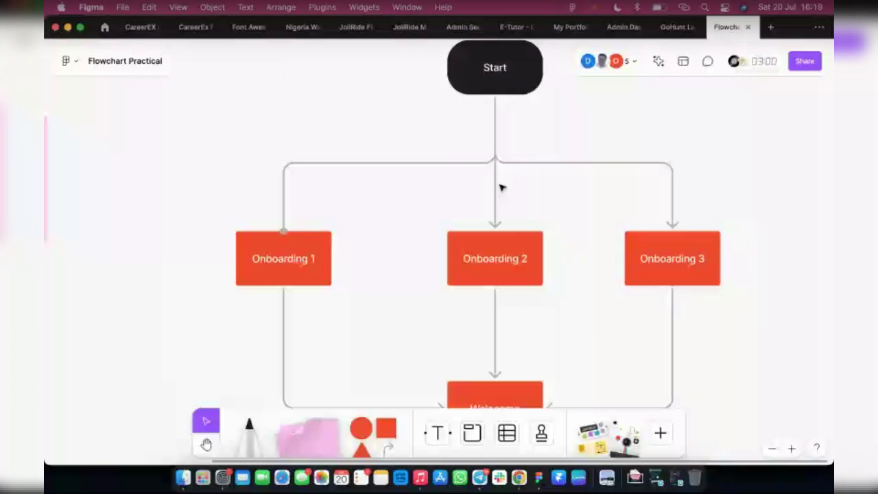
Set the end point of the connector from Start to Onboarding 1 to Triangle
click(495, 187)
click(465, 77)
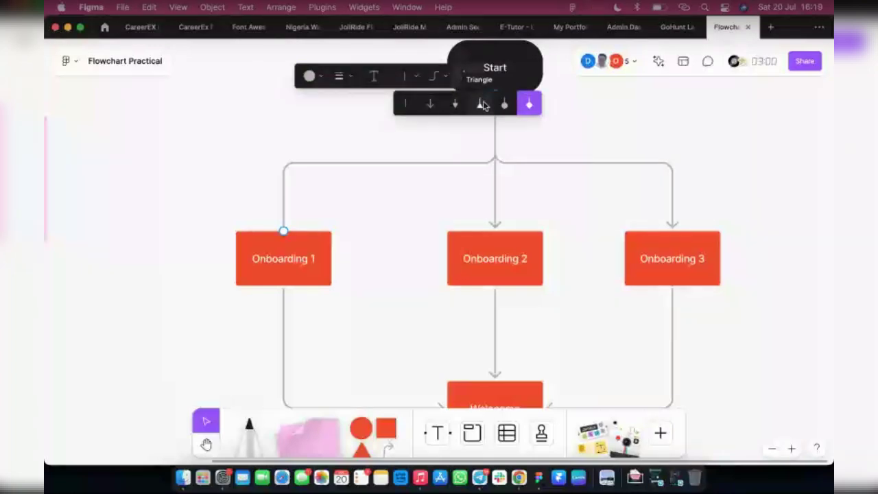
click(484, 104)
click(399, 248)
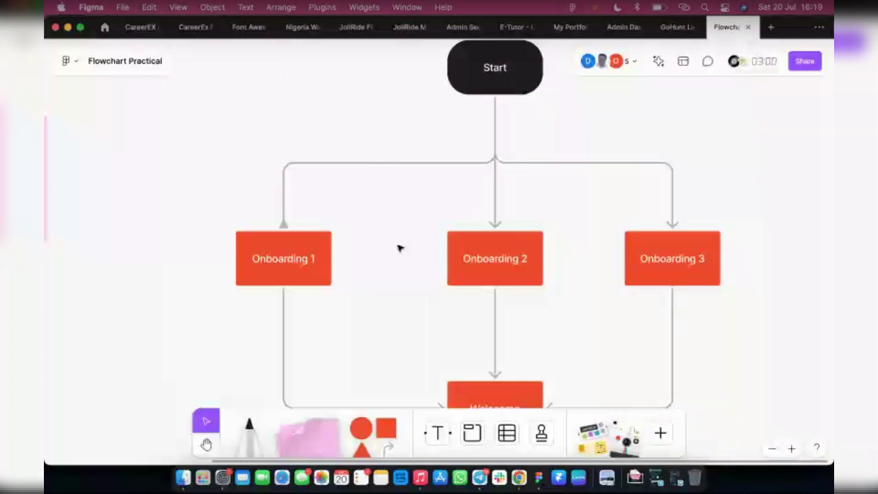
Set the end point of the connector from Start to Onboarding 1 to the filled triangle arrow pointing at the box
click(284, 226)
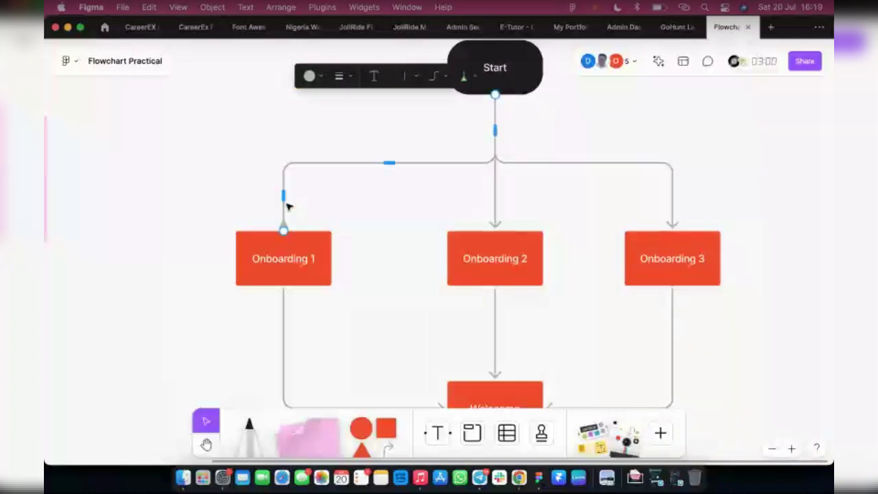
click(465, 77)
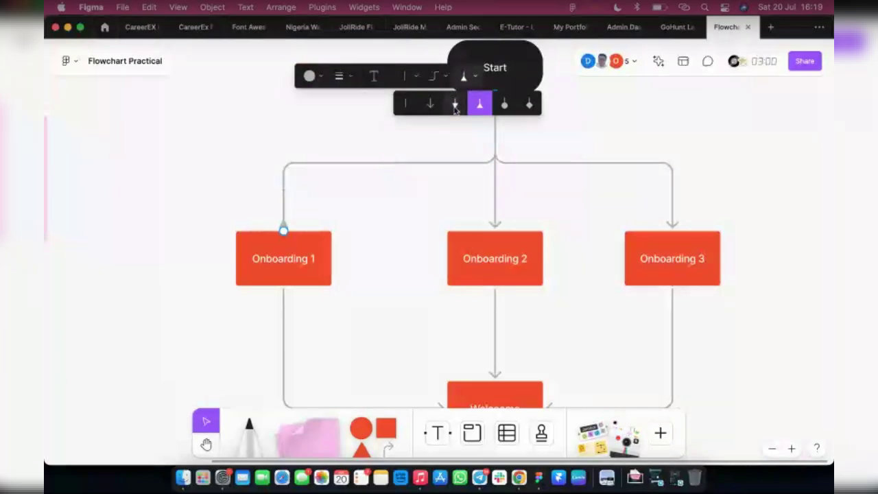
click(430, 103)
click(381, 152)
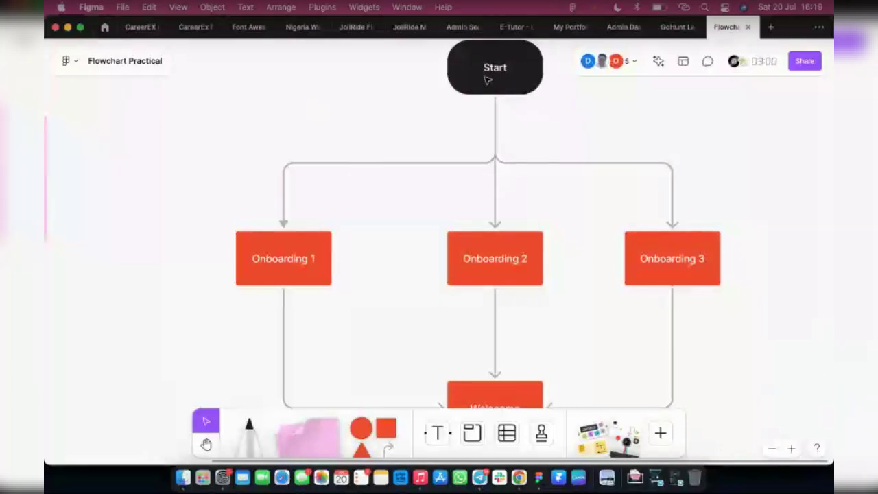
Set the end point of the connector from Start to Onboarding 2 to the filled triangle arrow
click(500, 225)
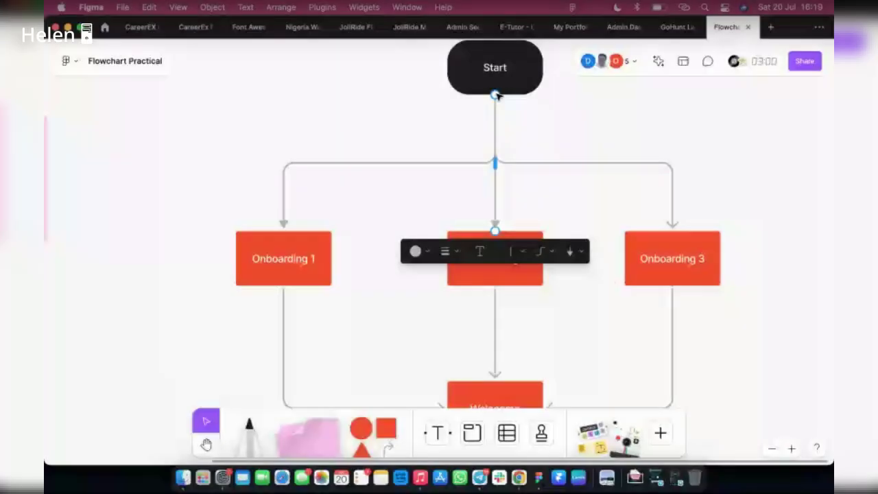
key(Escape)
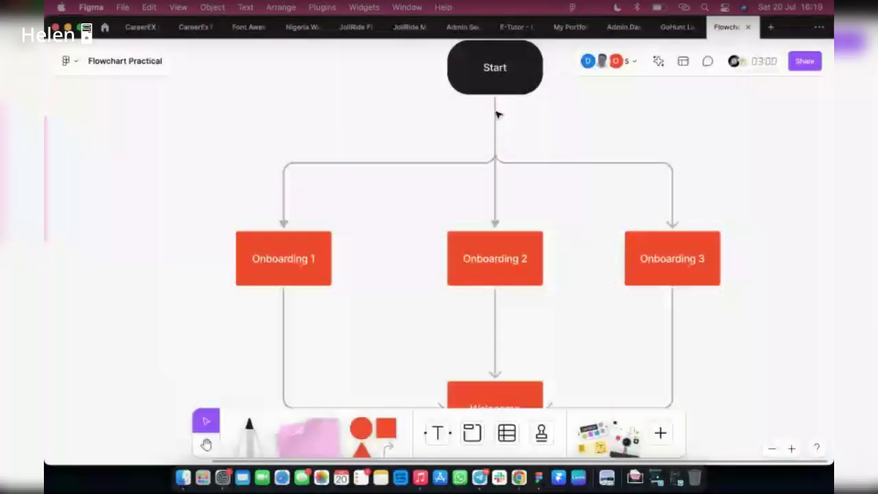
click(496, 114)
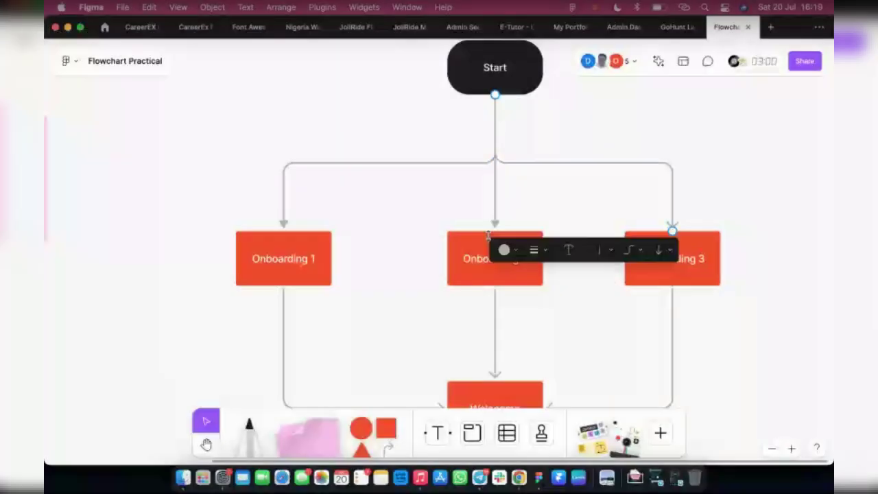
Add a blank connected box above Onboarding 2, over the Start shape
click(488, 236)
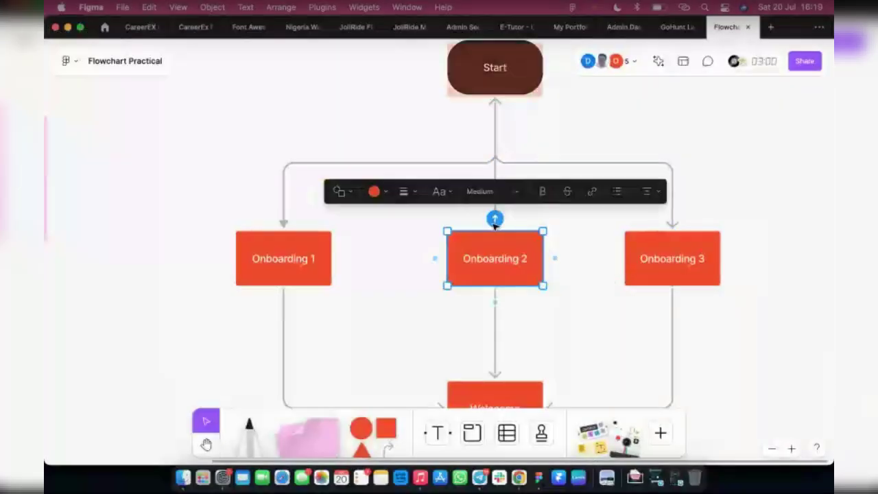
click(494, 219)
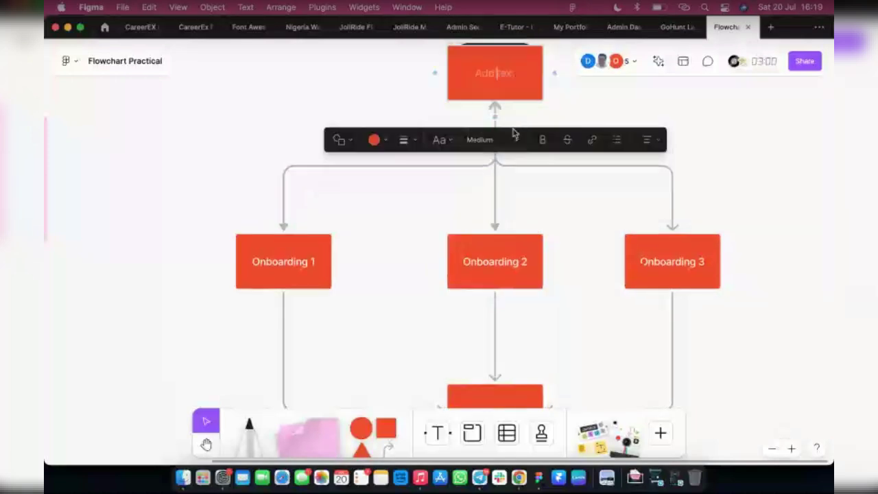
click(495, 207)
click(490, 209)
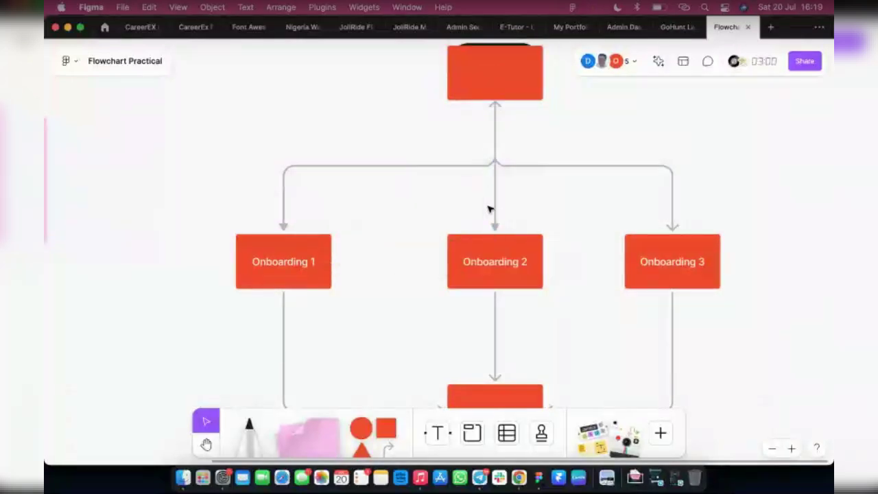
Replace the connectors above Onboarding 2 with one running from Onboarding 2 up to Start, and delete the blank box covering Start
click(494, 210)
key(Delete)
click(496, 225)
key(Delete)
click(506, 243)
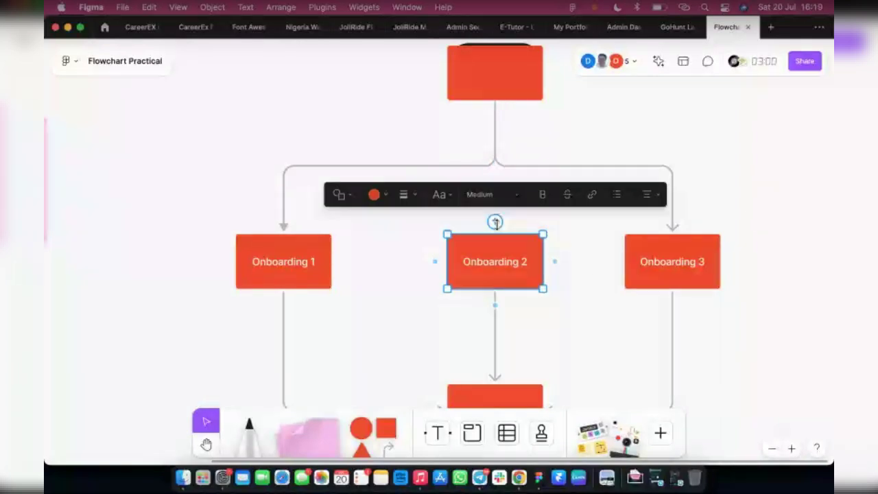
drag(495, 223, 495, 82)
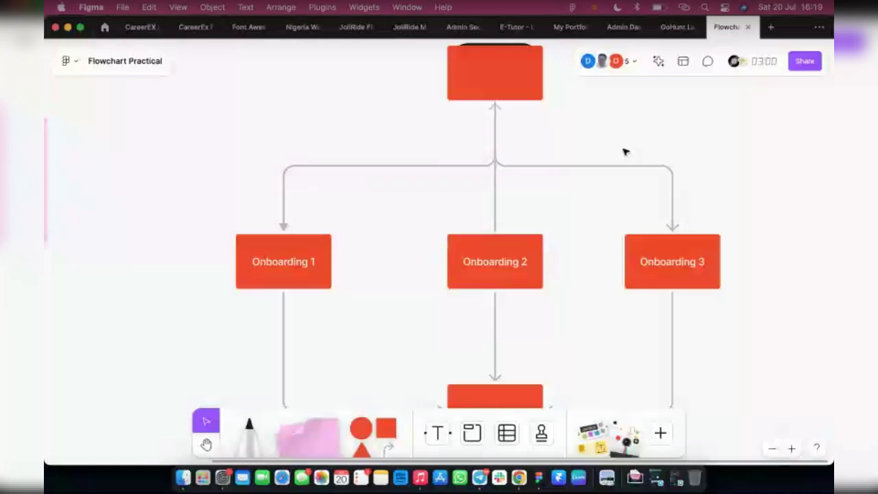
click(516, 63)
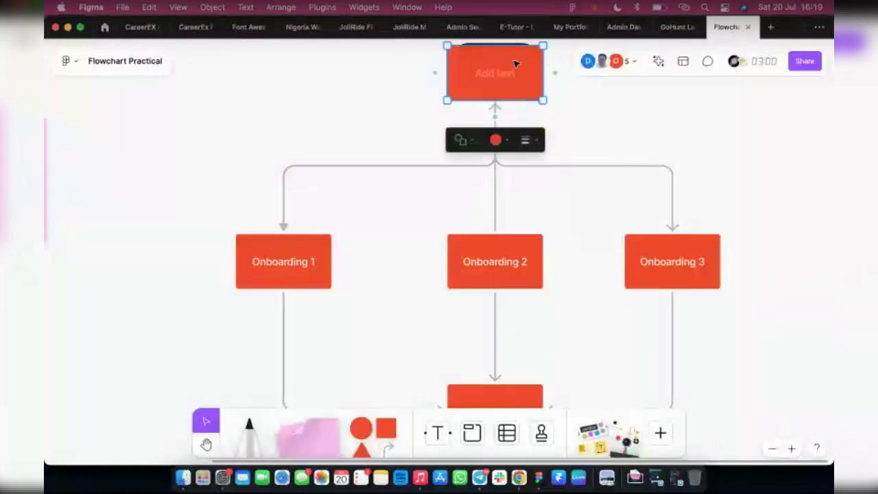
key(Delete)
click(504, 237)
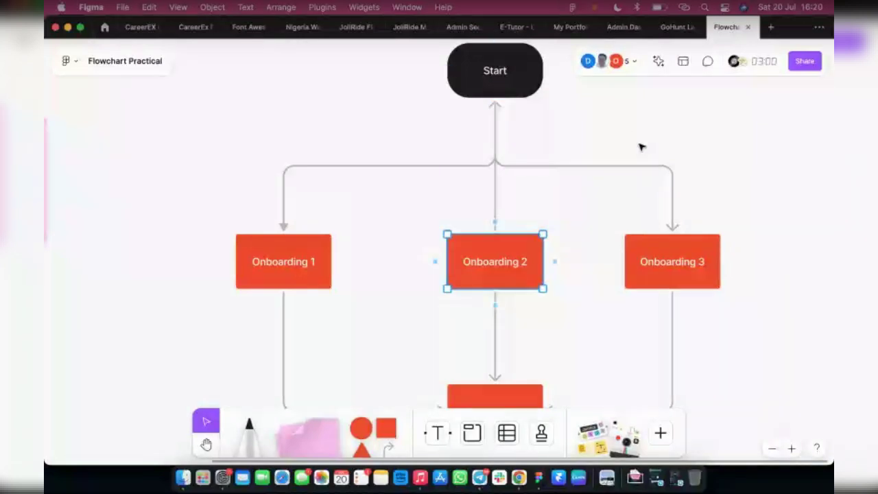
click(640, 147)
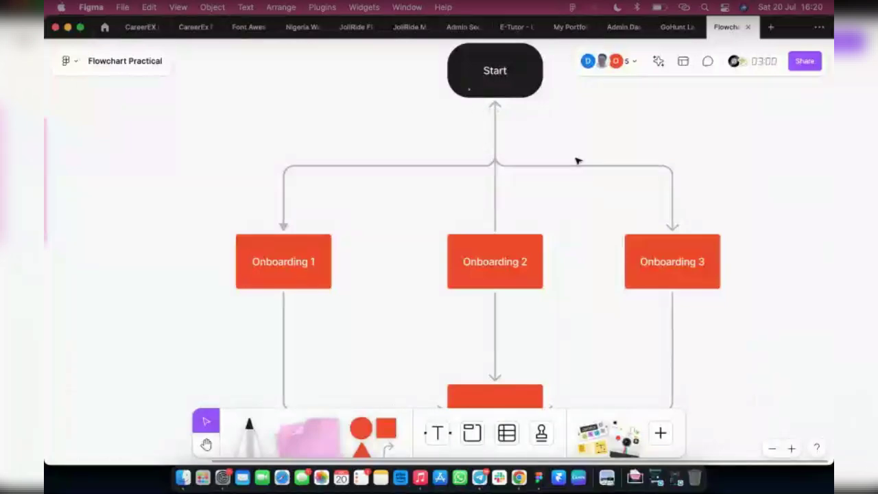
scroll(574, 165, down, 3)
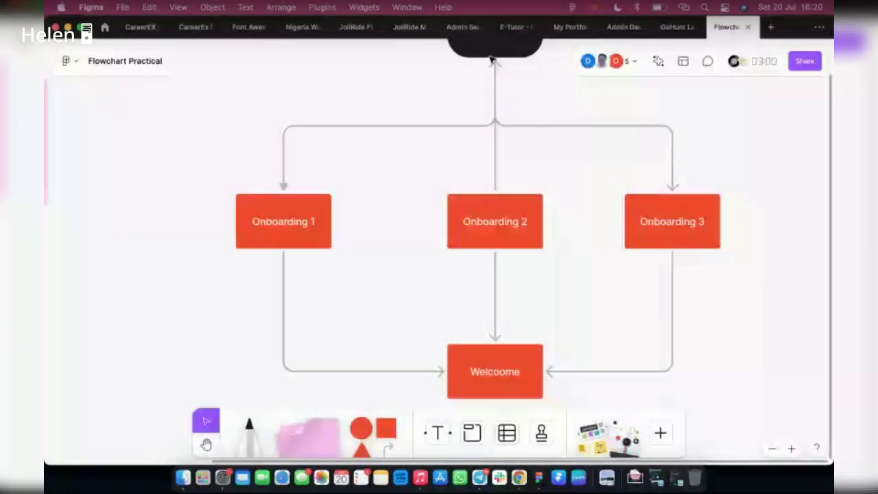
scroll(346, 344, up, 4)
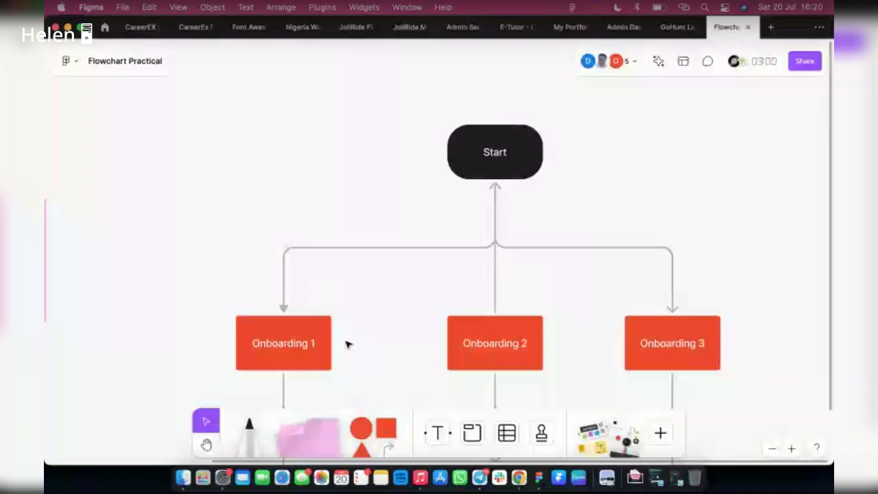
scroll(346, 345, down, 1)
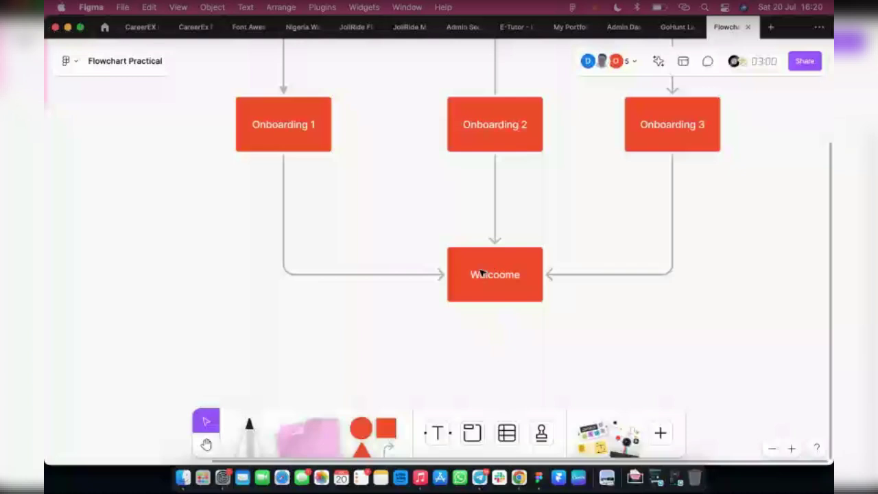
scroll(482, 272, up, 4)
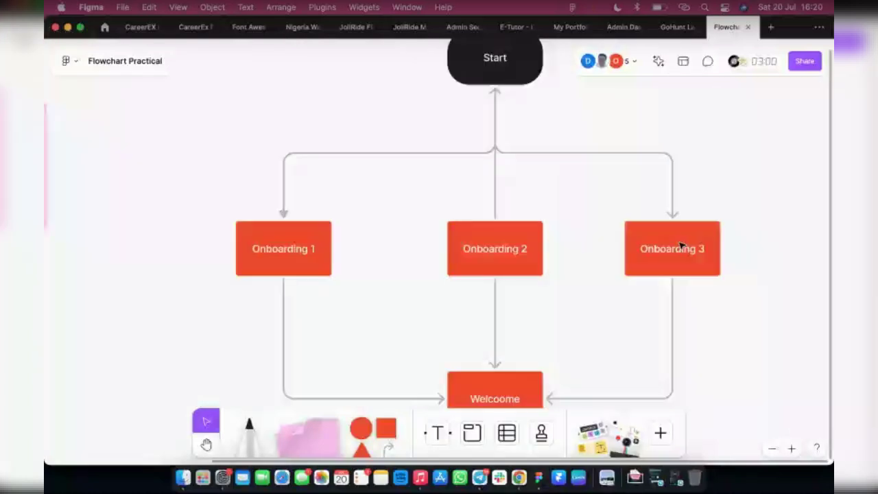
Replace the upward connector between Onboarding 2 and Start with one running from the bottom of Start to Onboarding 2
click(496, 95)
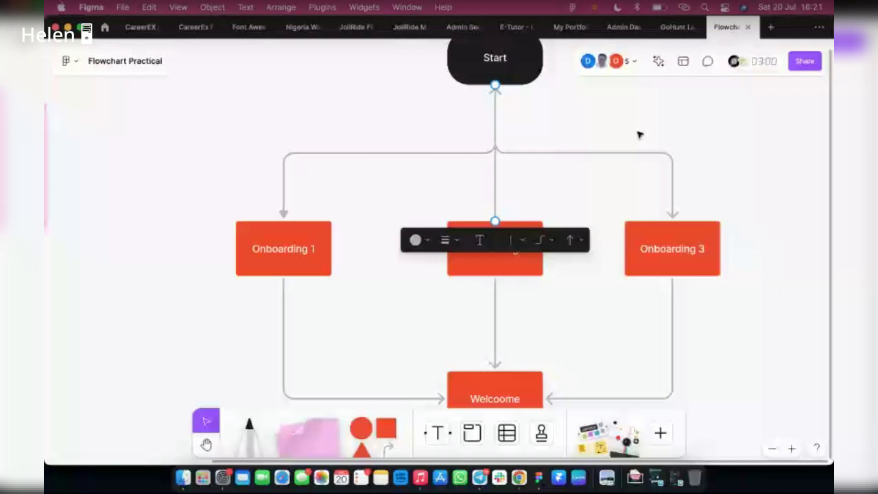
click(516, 112)
click(502, 76)
drag(495, 101, 501, 261)
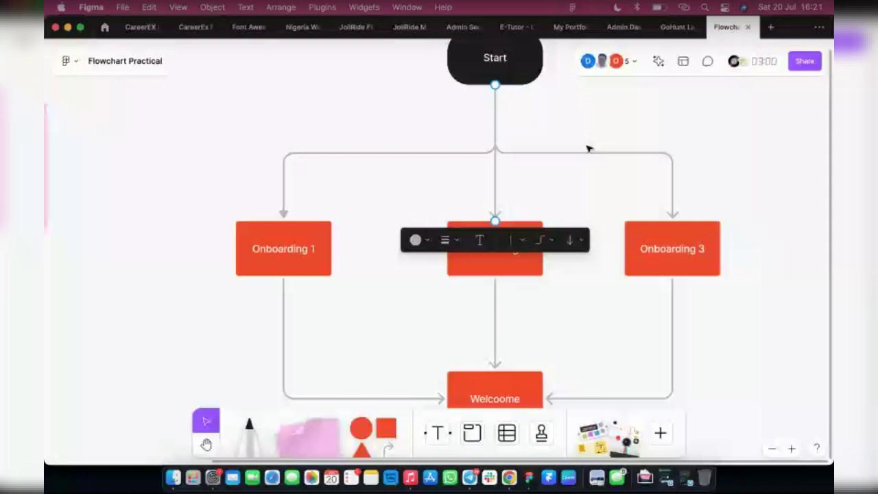
Set the end points of the connectors from Start to Onboarding 2 and Onboarding 3 to the filled triangle arrow
click(516, 197)
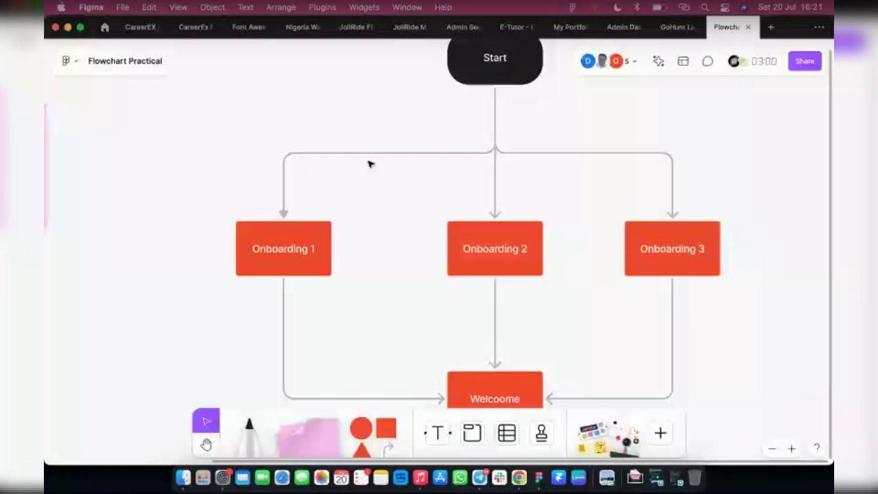
click(500, 220)
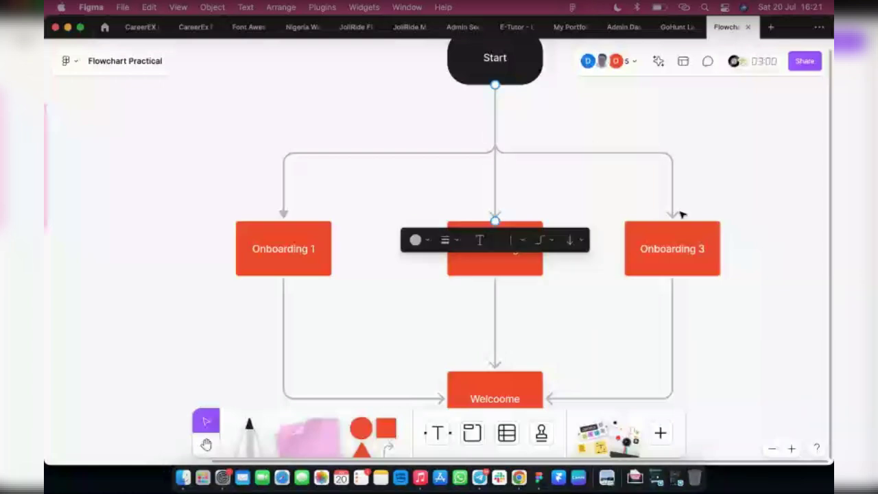
click(671, 217)
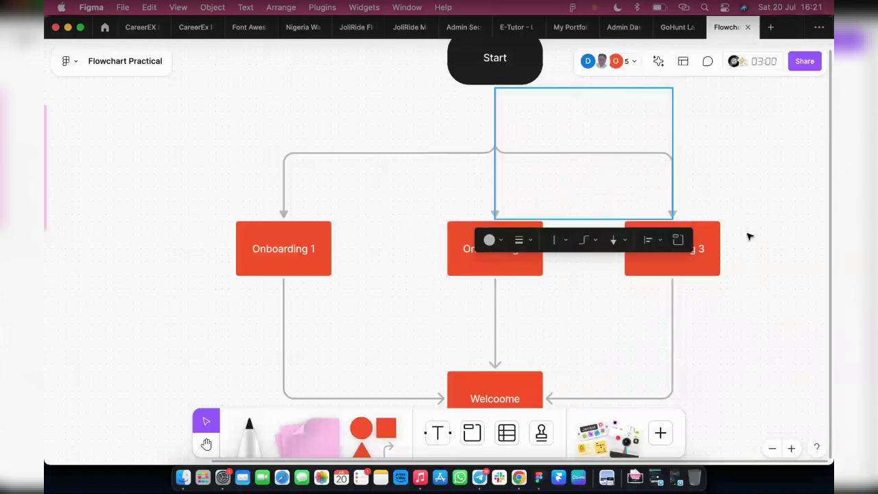
Set the end point of the connector from Onboarding 2 to Welcoome to the filled triangle arrow
scroll(695, 274, down, 1)
scroll(696, 275, down, 5)
click(495, 235)
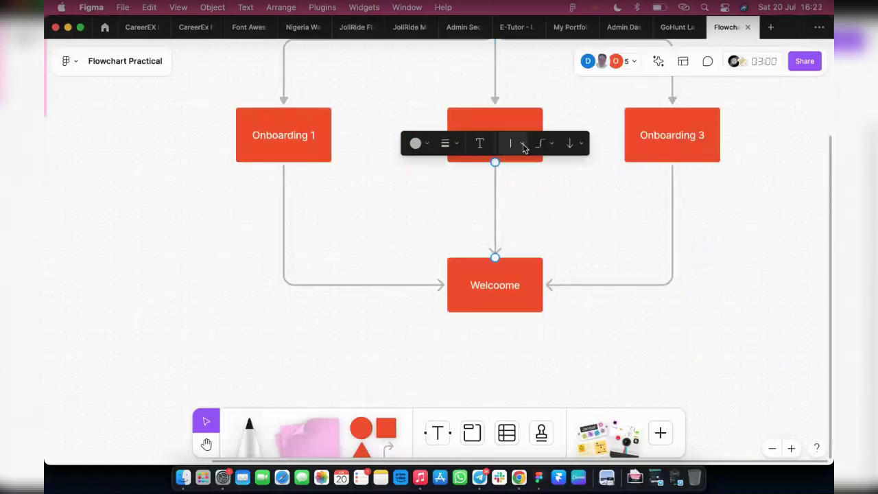
click(578, 149)
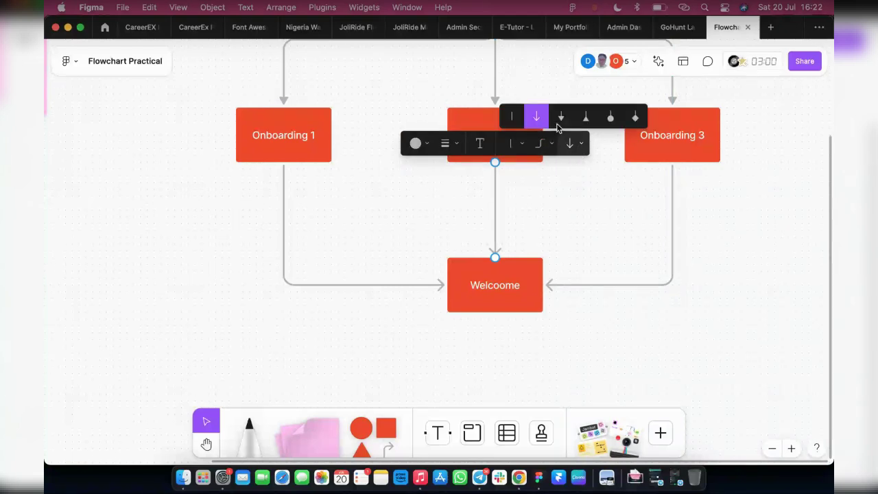
click(561, 116)
Set the end points of the connectors from Onboarding 1 and Onboarding 3 to Welcoome to the filled triangle arrow
click(439, 286)
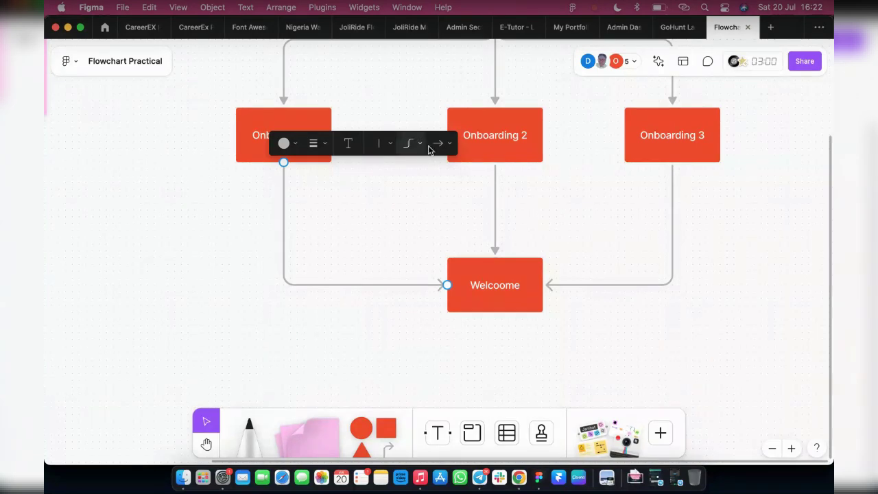
click(441, 146)
click(429, 116)
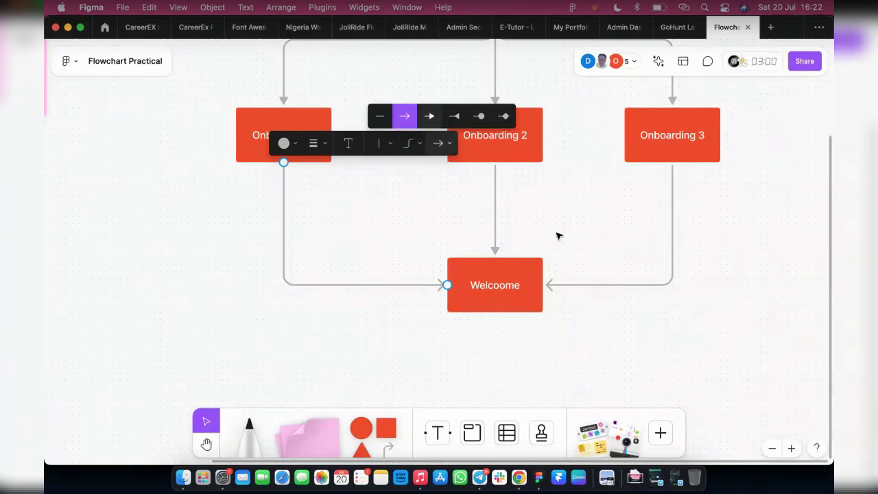
click(585, 285)
click(665, 146)
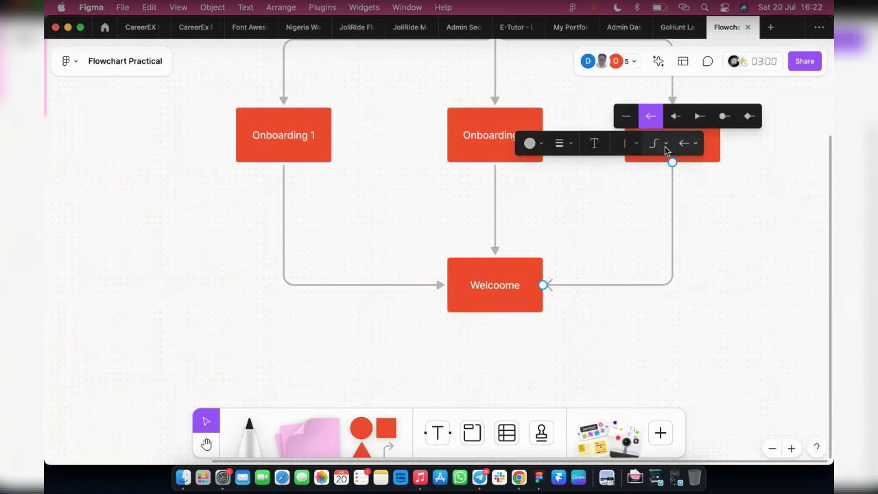
click(676, 117)
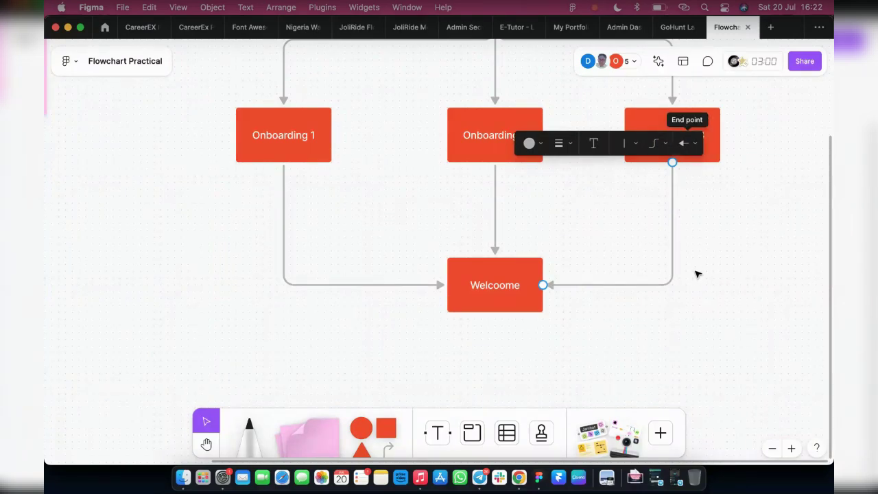
click(583, 322)
Change the fill colour of the Welcoome box to purple
scroll(576, 309, up, 1)
click(529, 290)
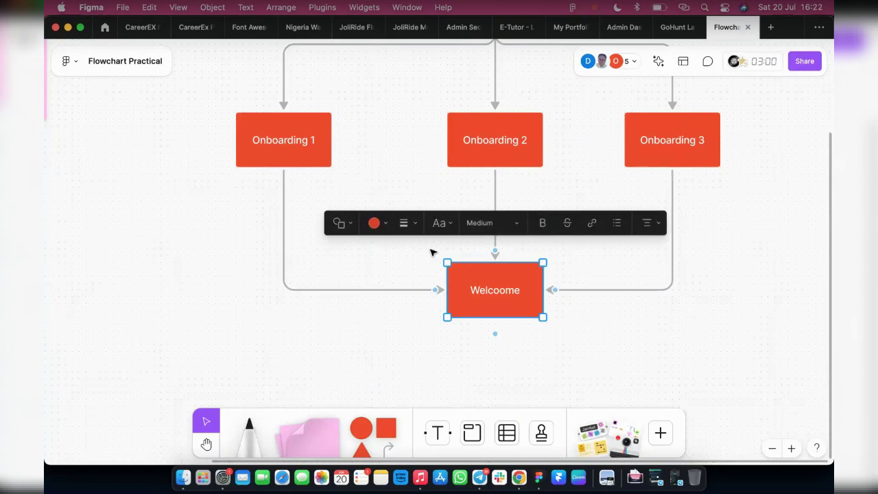
click(374, 223)
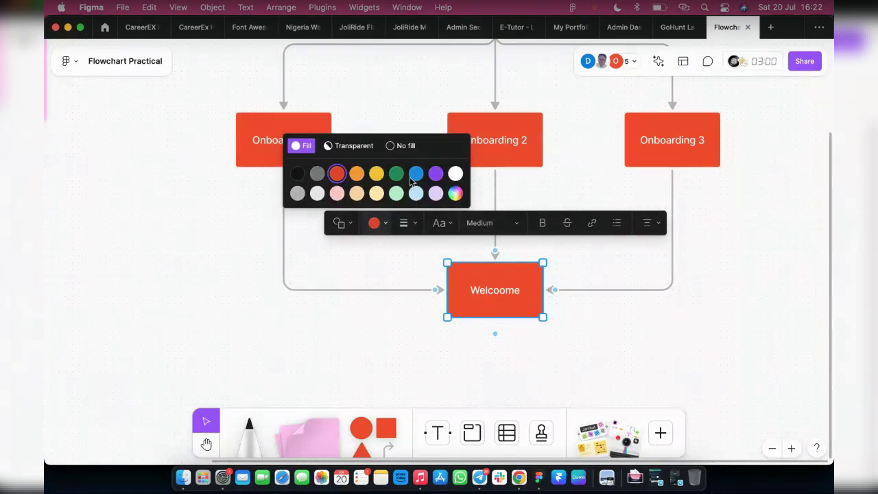
click(435, 174)
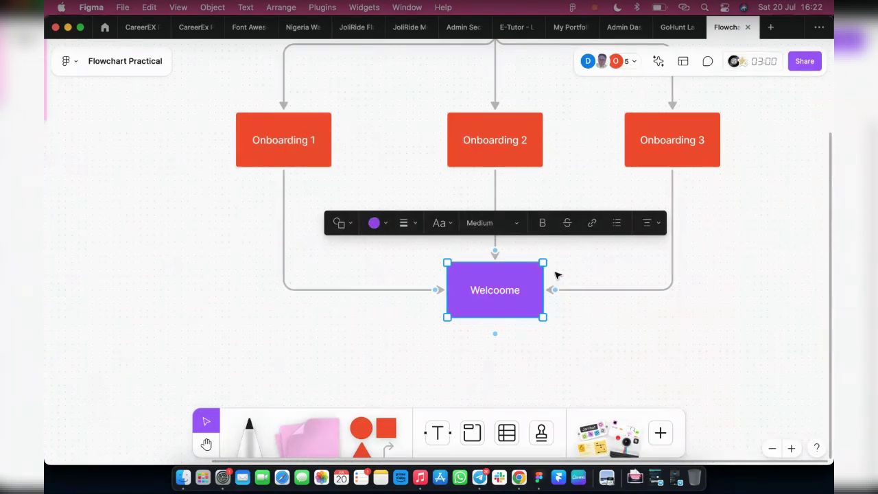
click(659, 345)
Delete the connectors from Start to Onboarding 2 and from Start to Onboarding 3
scroll(634, 346, down, 5)
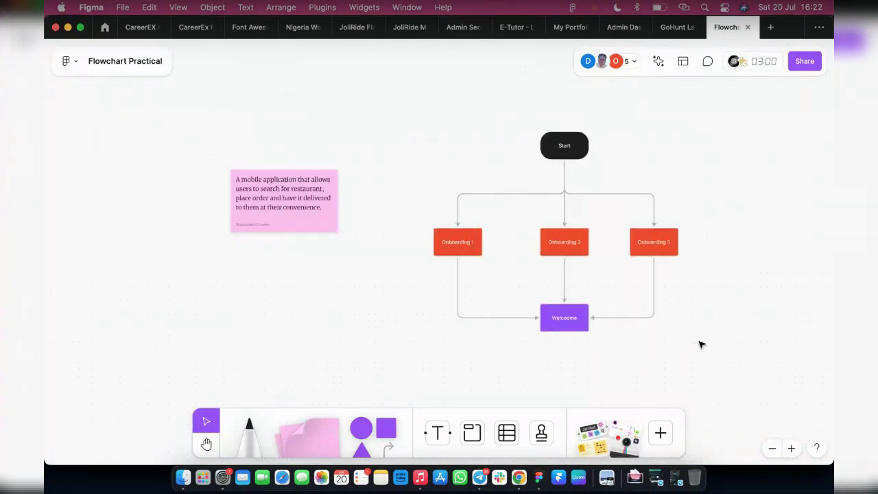
scroll(699, 343, up, 5)
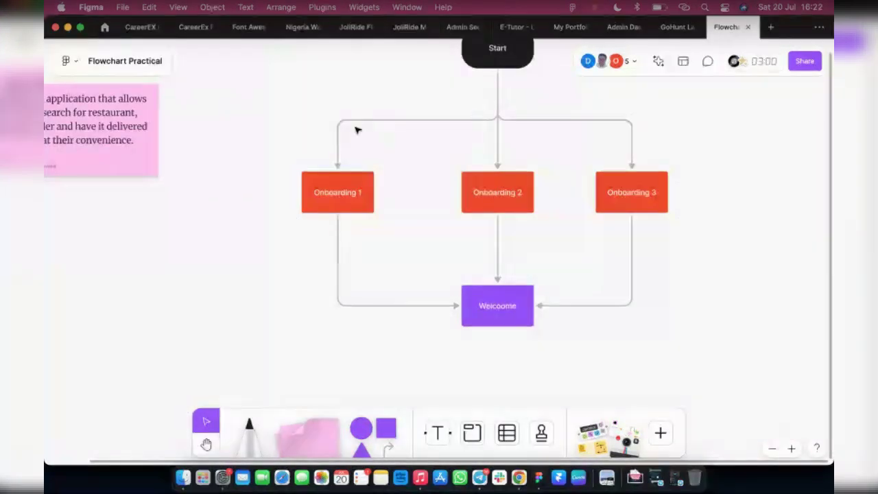
click(498, 168)
key(Delete)
click(631, 167)
key(Delete)
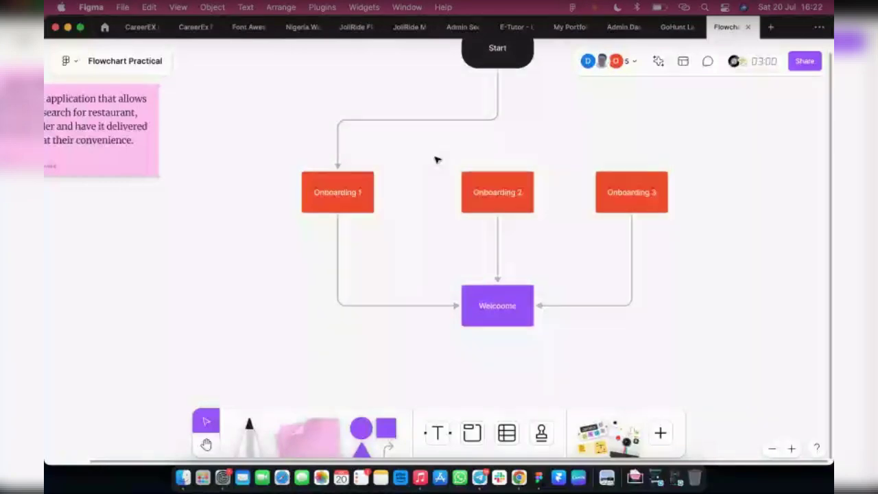
Connect Onboarding 1 to Onboarding 2 and Onboarding 2 to Onboarding 3 with straight arrows
click(363, 196)
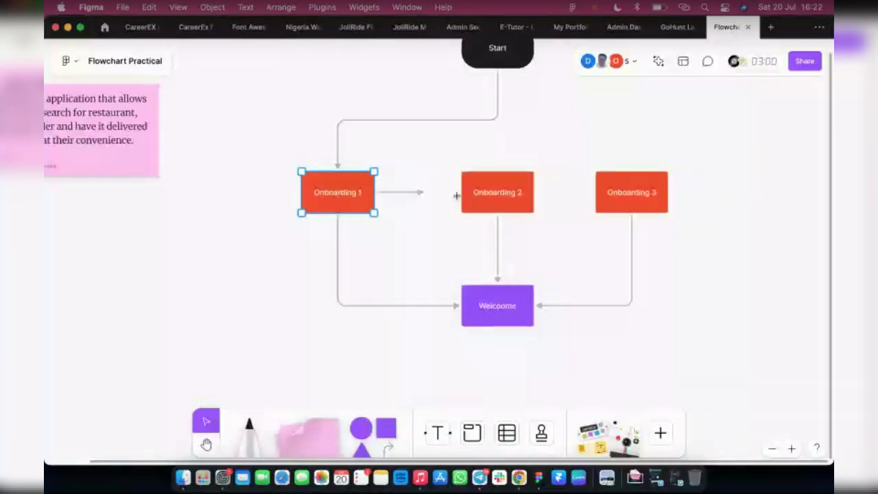
drag(457, 195, 464, 192)
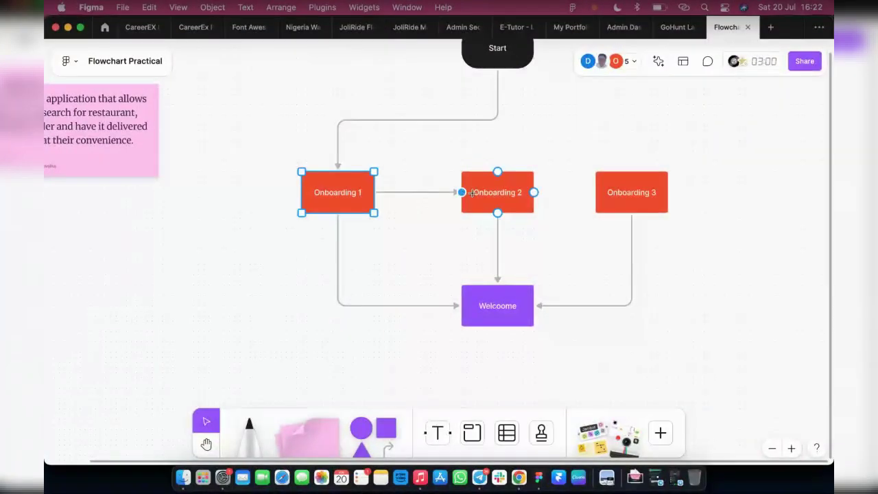
click(529, 195)
drag(545, 193, 604, 195)
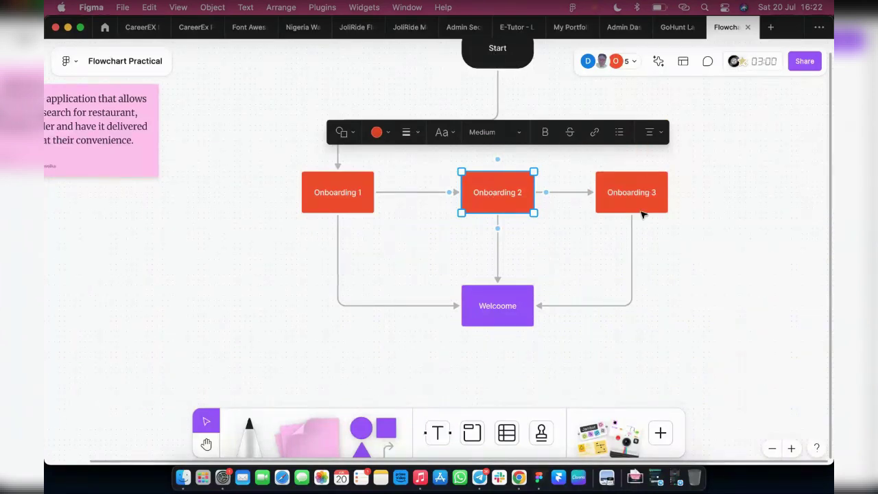
click(633, 243)
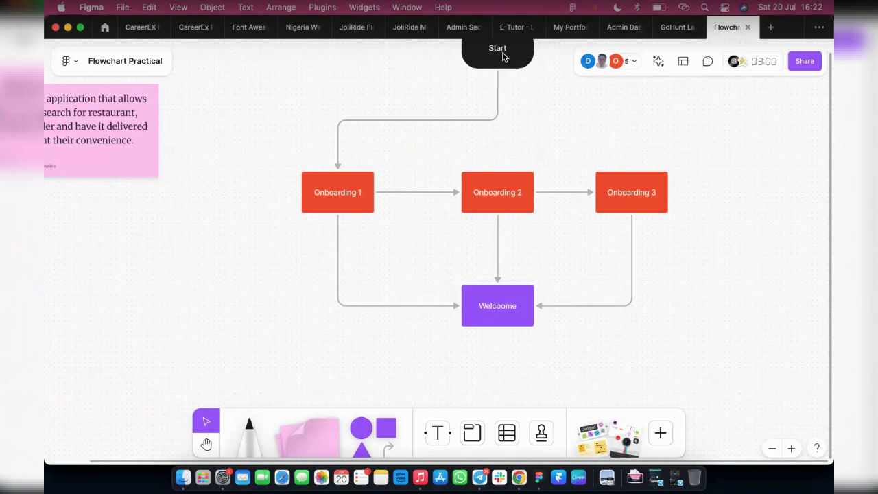
Correct the purple box's label to Welcome
double_click(503, 311)
click(500, 306)
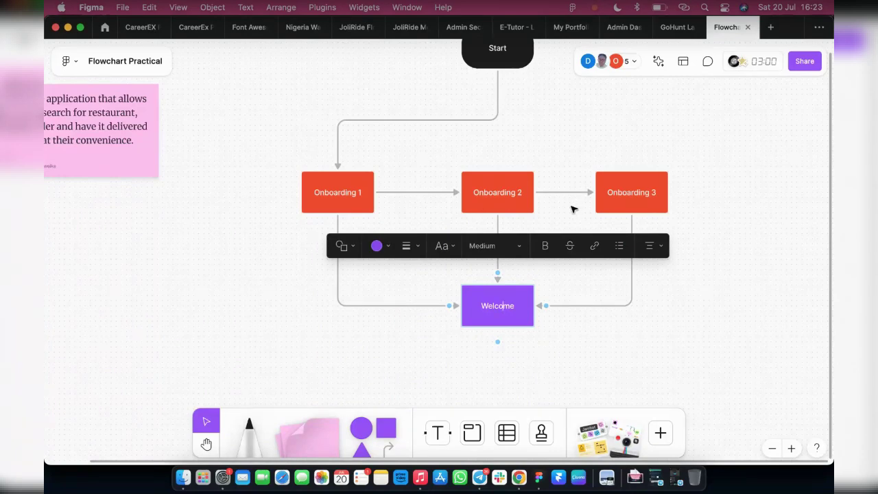
click(707, 308)
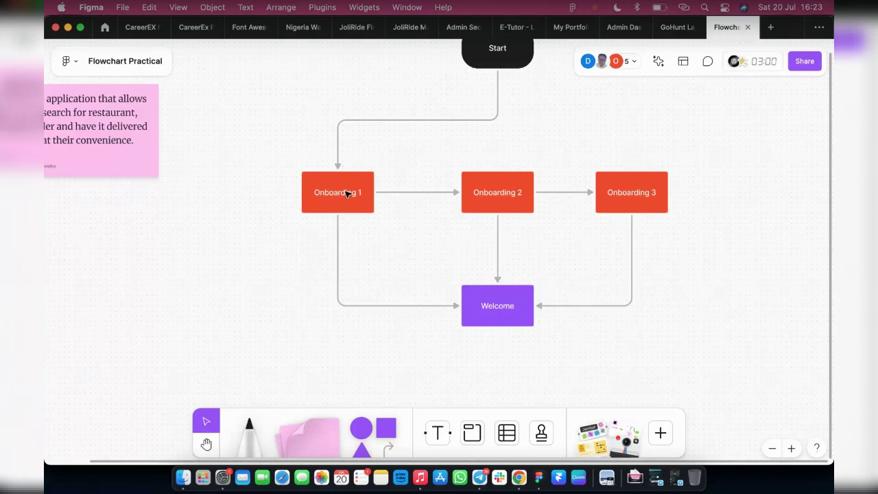
click(387, 306)
key(Delete)
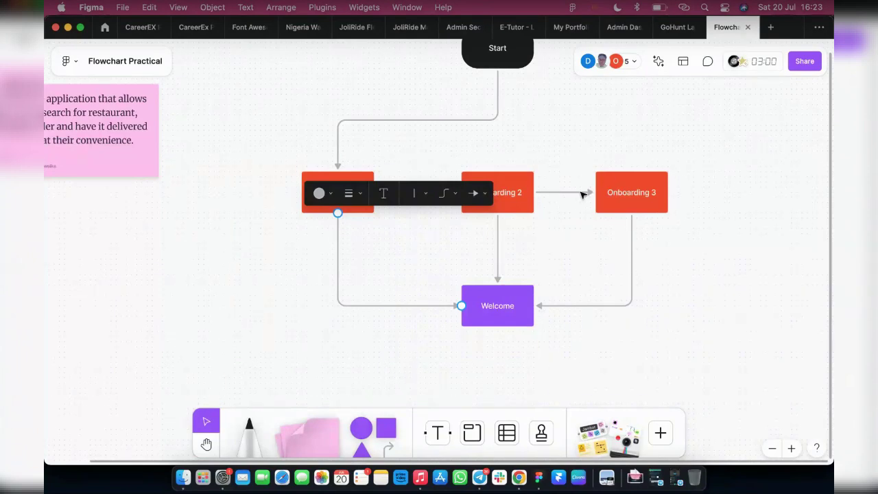
click(571, 268)
scroll(571, 269, down, 1)
scroll(573, 271, down, 5)
click(509, 235)
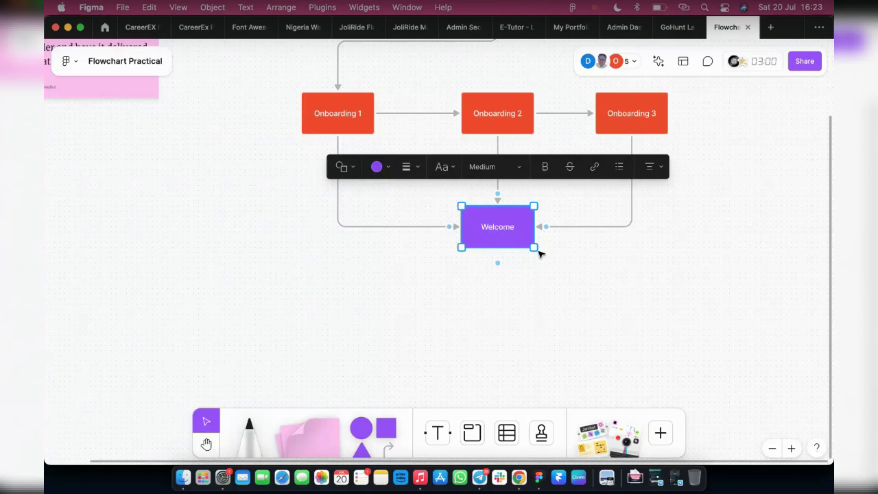
mouse_move(497, 263)
drag(497, 263, 358, 317)
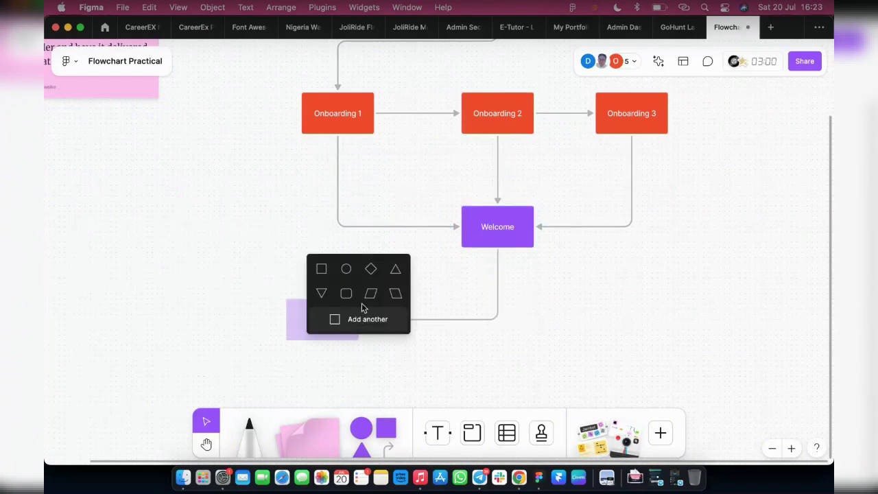
click(478, 299)
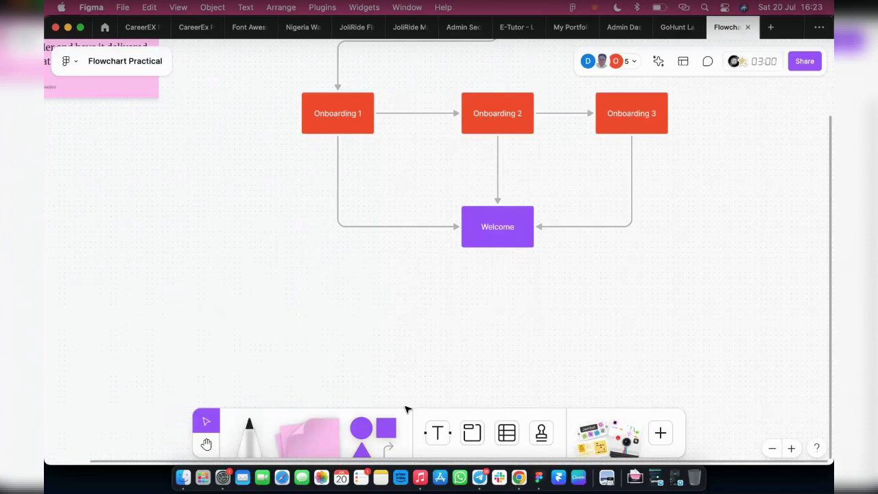
Try drawing an elbow connector from the bottom of the Welcome box and placing a square near its loose end
click(386, 443)
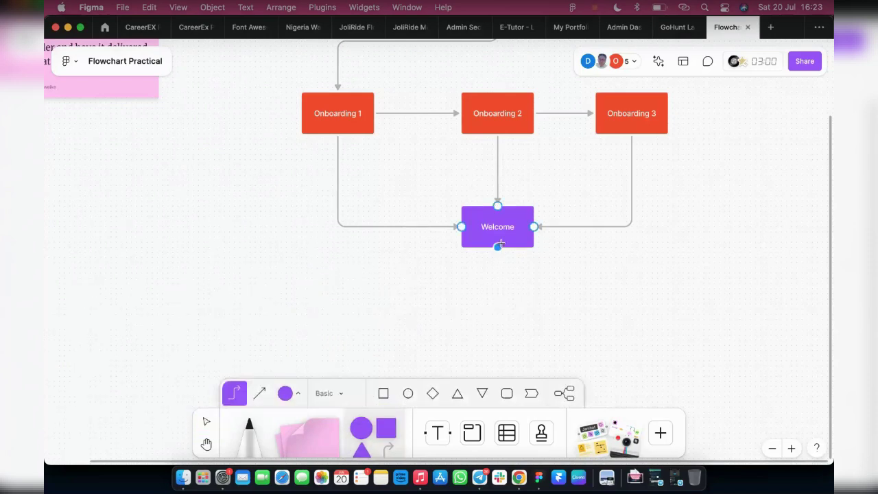
drag(498, 246, 367, 278)
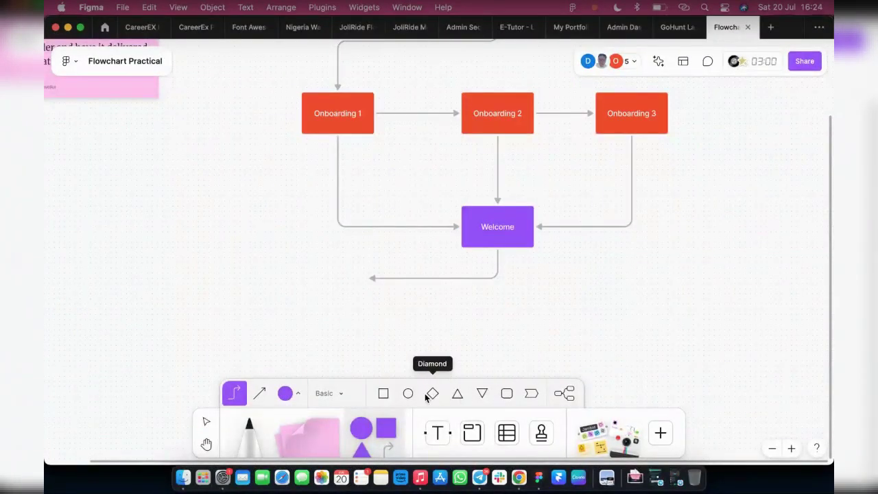
click(383, 394)
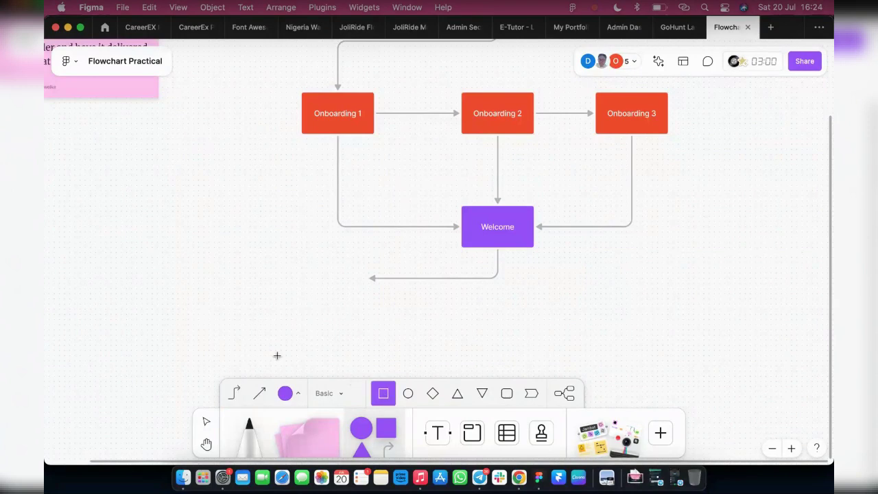
click(319, 259)
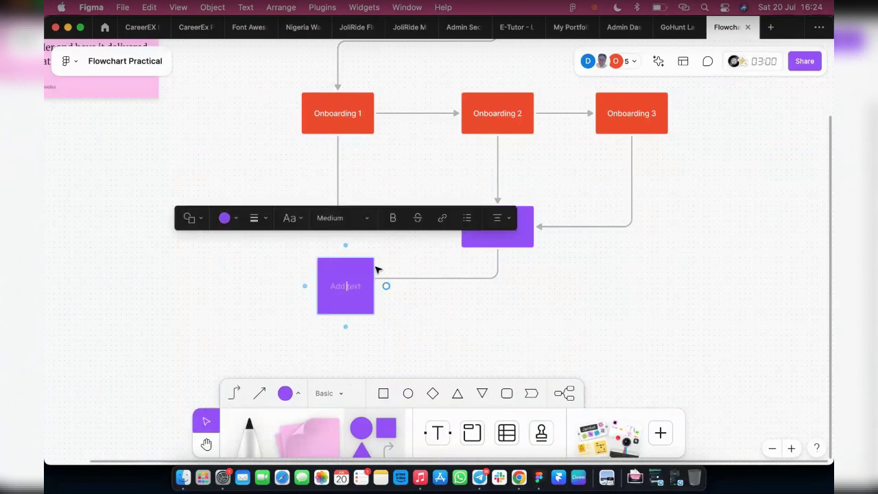
click(409, 333)
drag(348, 290, 303, 288)
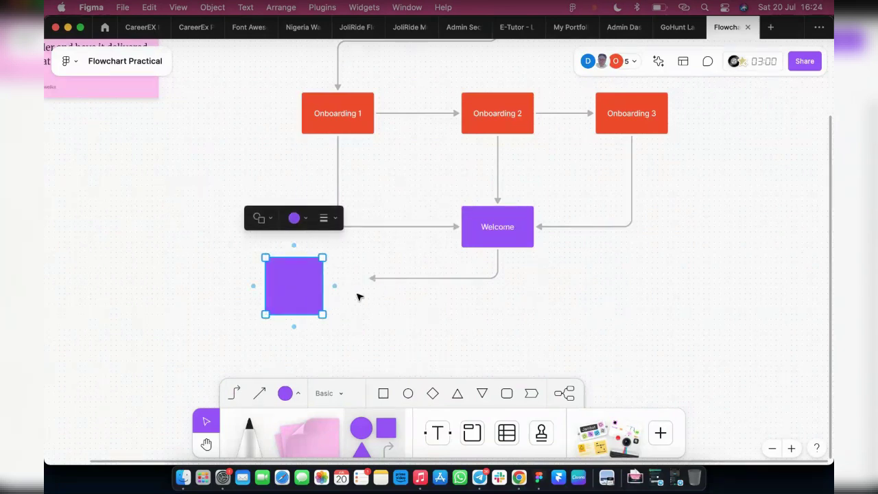
Delete the empty square and the loose connector below the Welcome box
mouse_move(318, 286)
key(Delete)
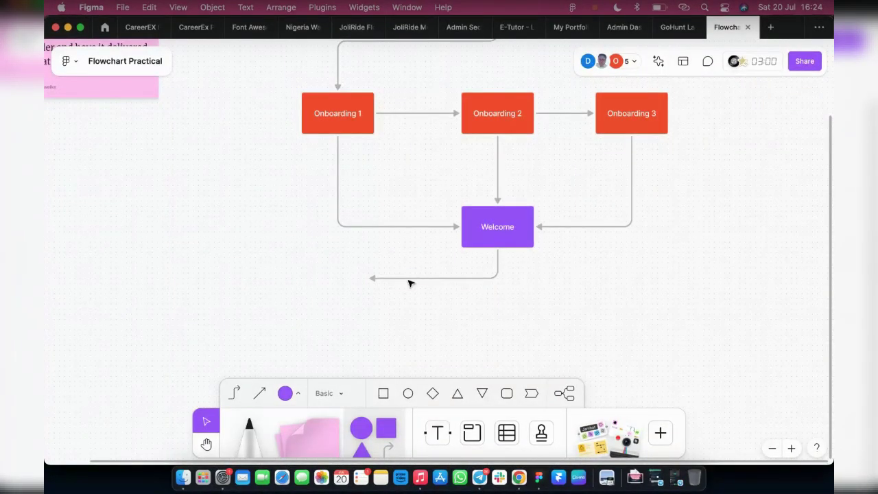
click(408, 279)
key(Delete)
Extend a connector from the bottom of the Welcome box out to its lower left, ending in a new parallelogram
click(503, 218)
mouse_move(501, 269)
drag(500, 271, 252, 273)
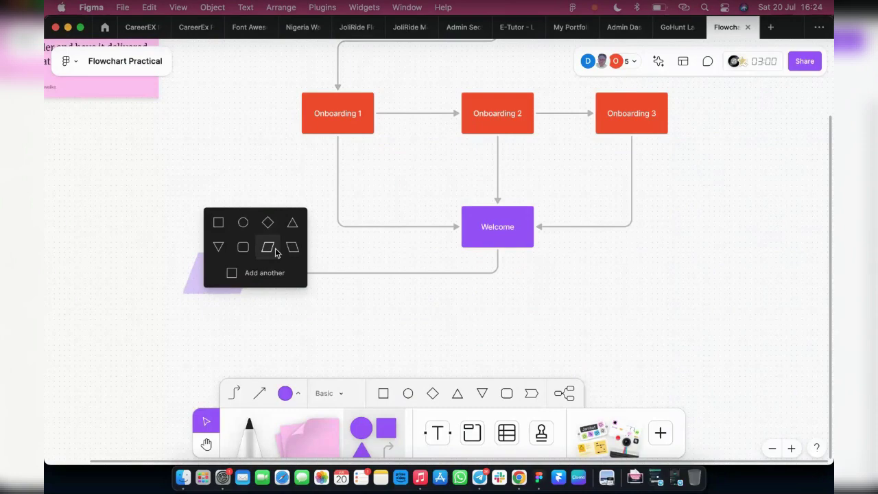
click(268, 247)
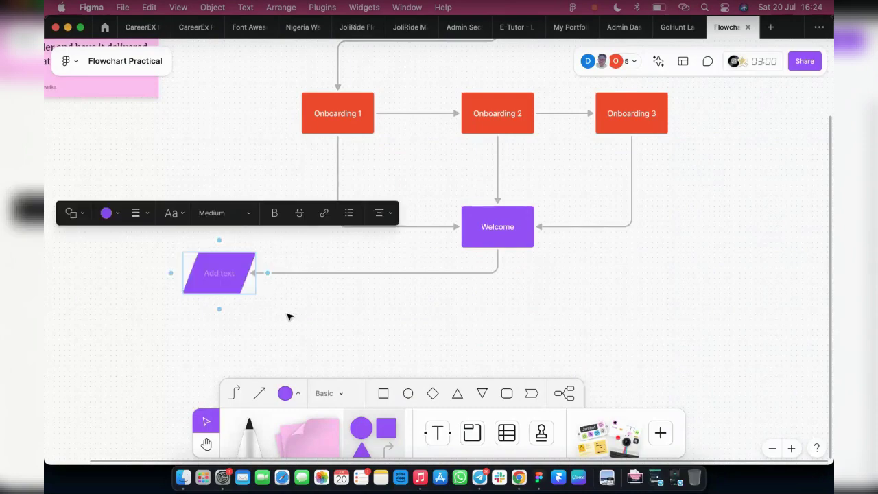
Move the new parallelogram slightly farther from the Welcome box and label it Sign Up
click(78, 217)
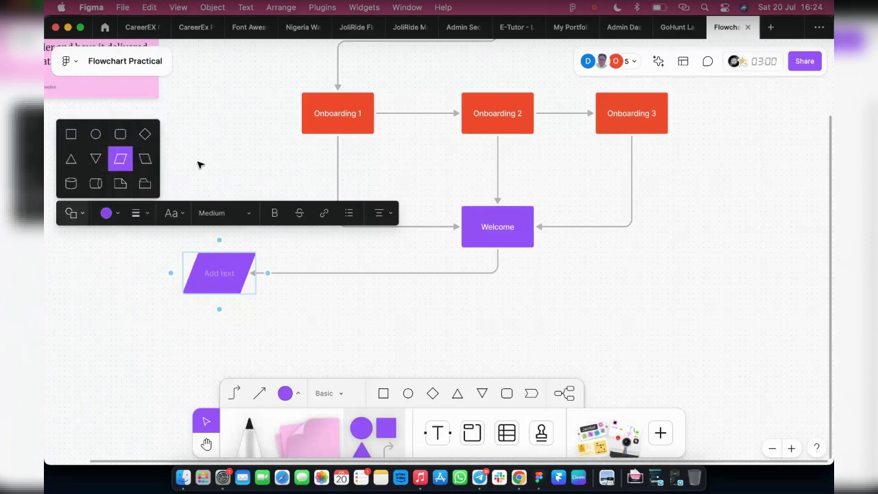
click(217, 281)
drag(218, 280, 184, 271)
double_click(184, 269)
text(sign Up)
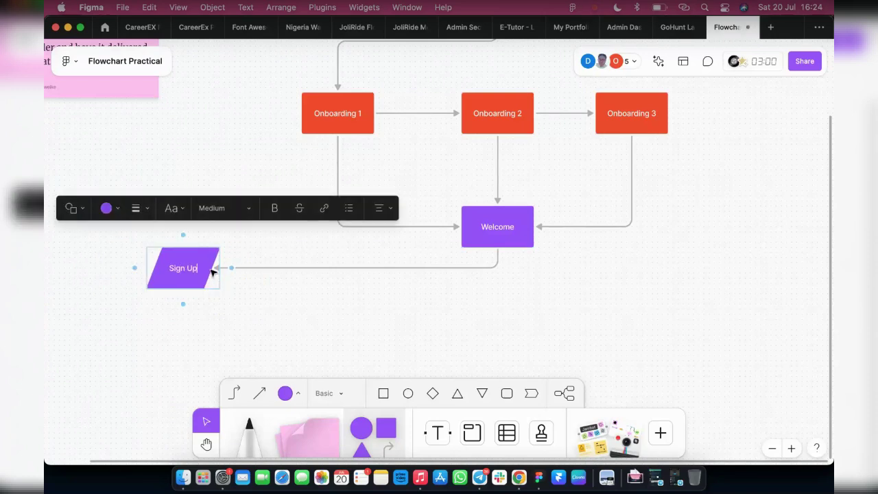
click(221, 281)
Enlarge the Sign Up parallelogram in width and height and change its fill colour to blue
click(183, 270)
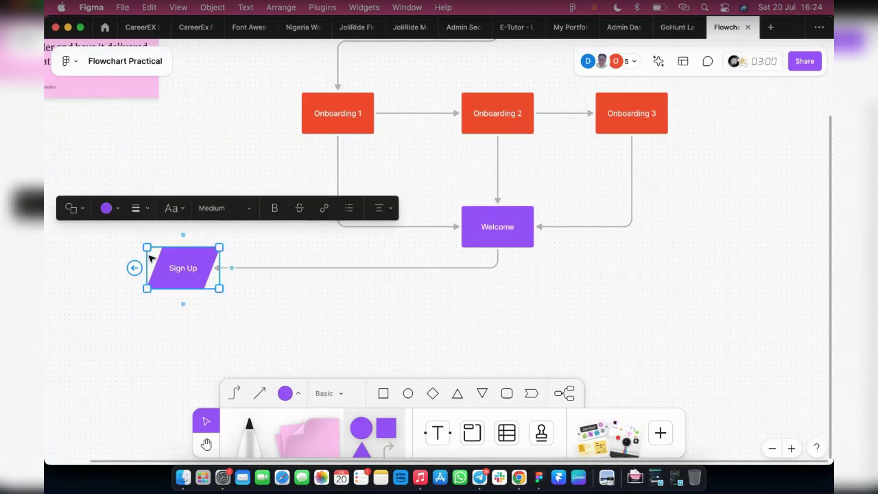
drag(148, 258, 126, 258)
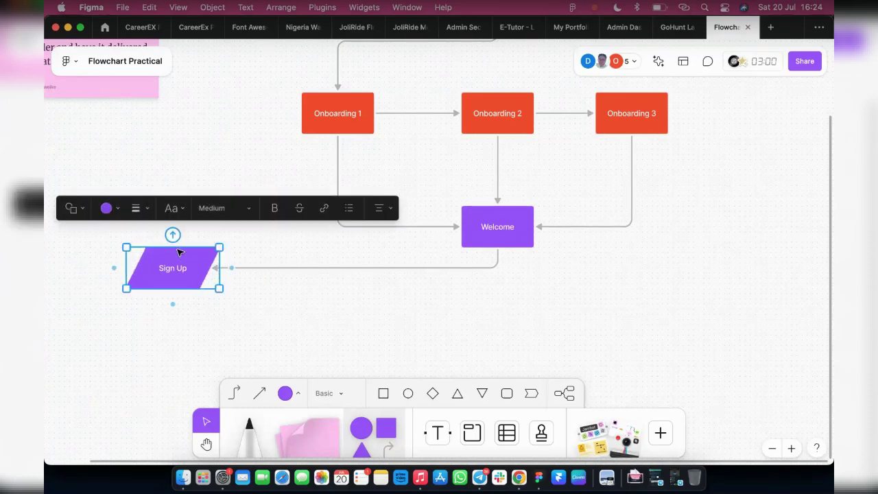
drag(176, 247, 176, 239)
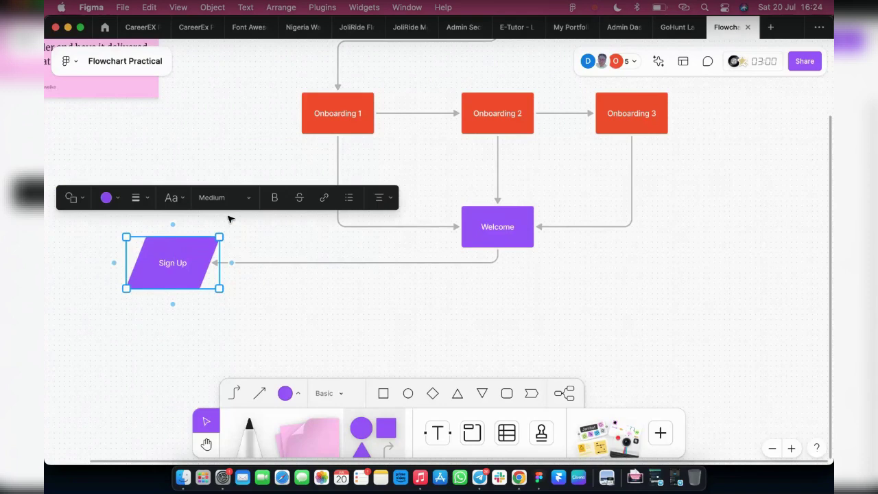
click(114, 197)
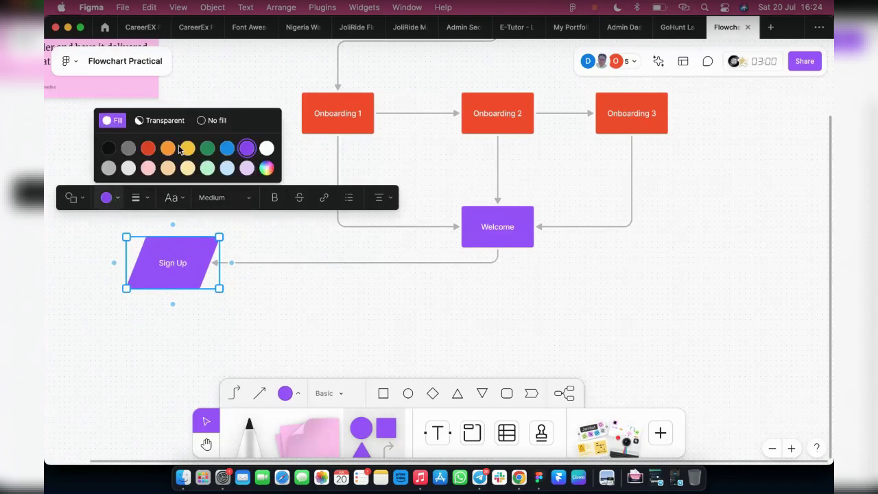
click(267, 168)
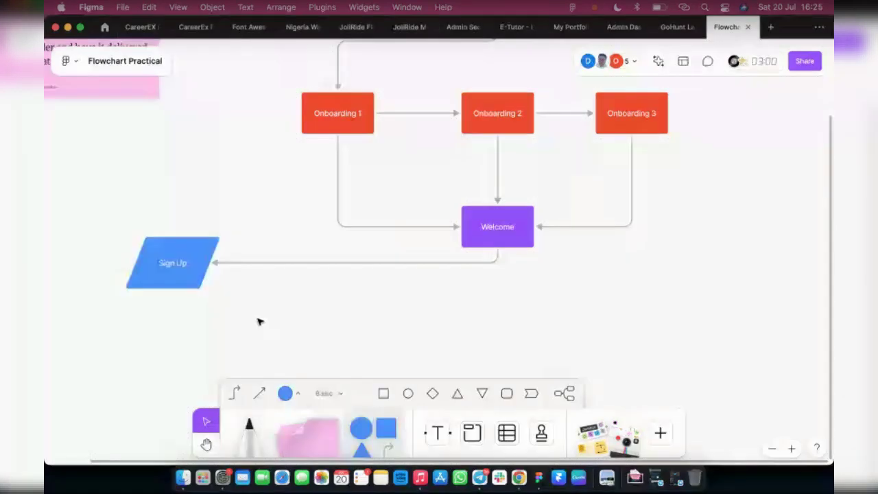
Move the Sign Up parallelogram slightly lower relative to the Welcome box
scroll(295, 282, down, 2)
drag(184, 225, 185, 230)
click(201, 247)
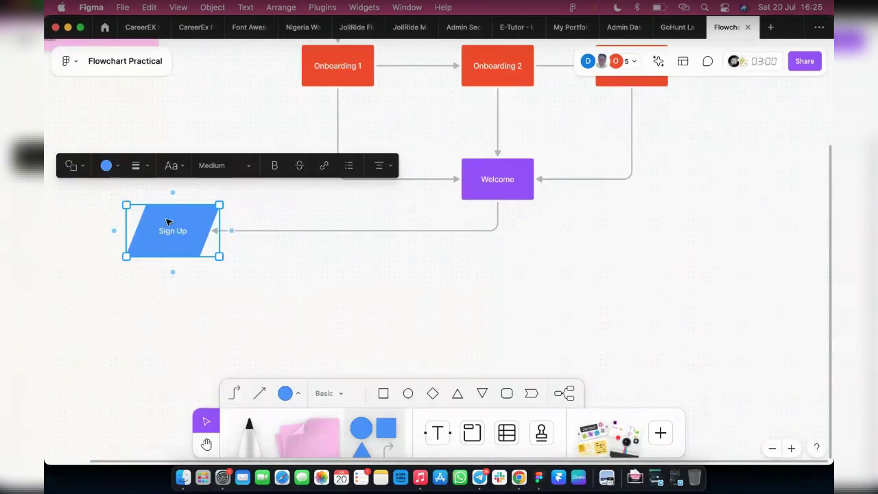
click(76, 224)
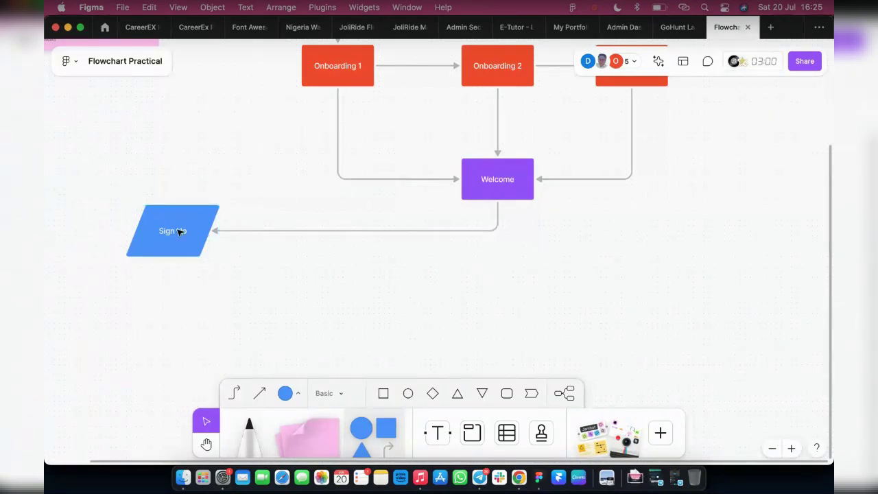
Review the flow from the onboarding screens to Sign Up against the app brief on the pink sticky note
scroll(292, 144, up, 2)
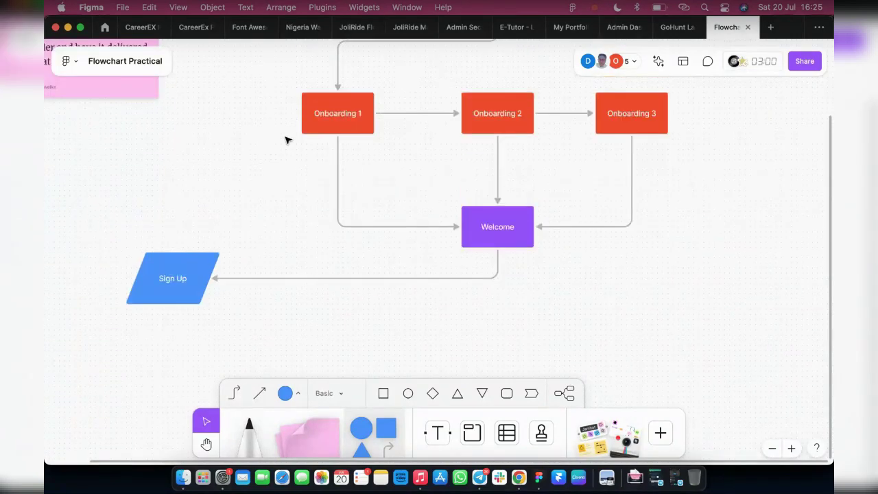
scroll(286, 140, up, 2)
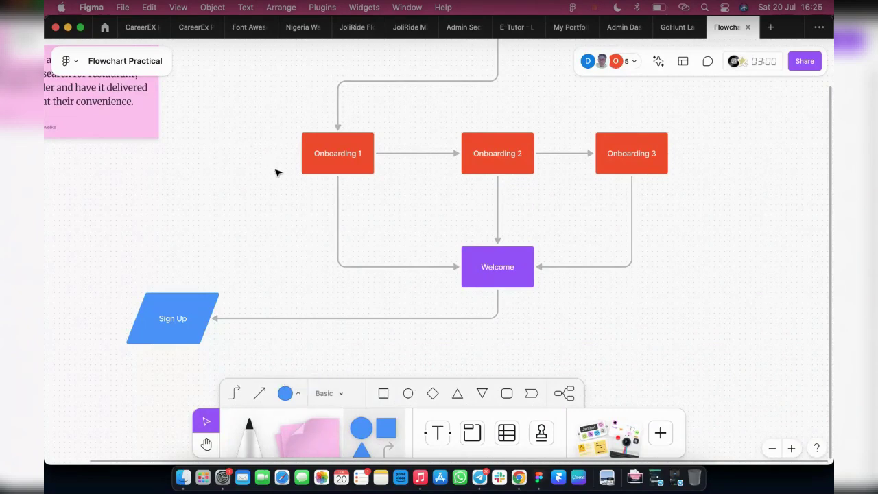
scroll(176, 288, down, 2)
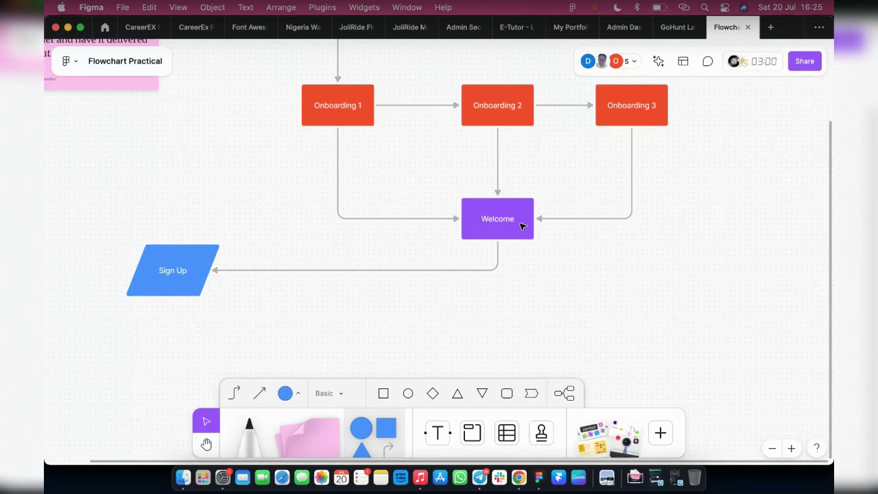
scroll(703, 214, up, 3)
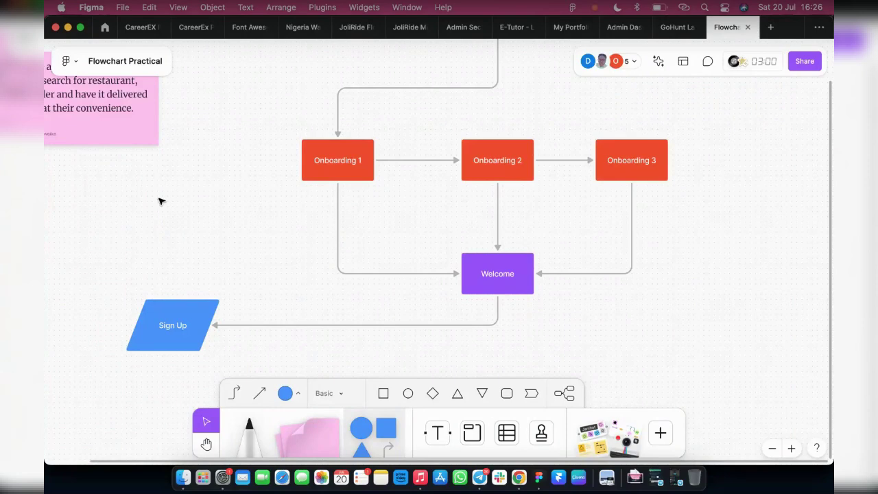
scroll(158, 201, up, 4)
scroll(198, 219, left, 7)
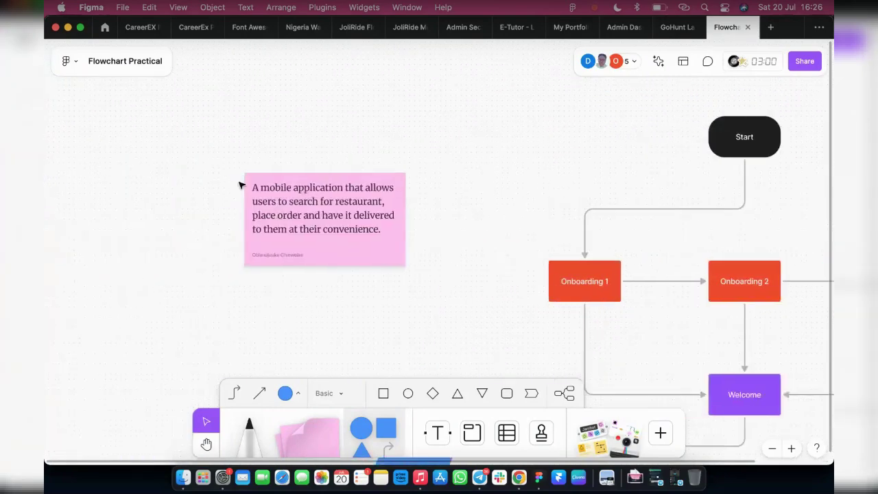
click(305, 185)
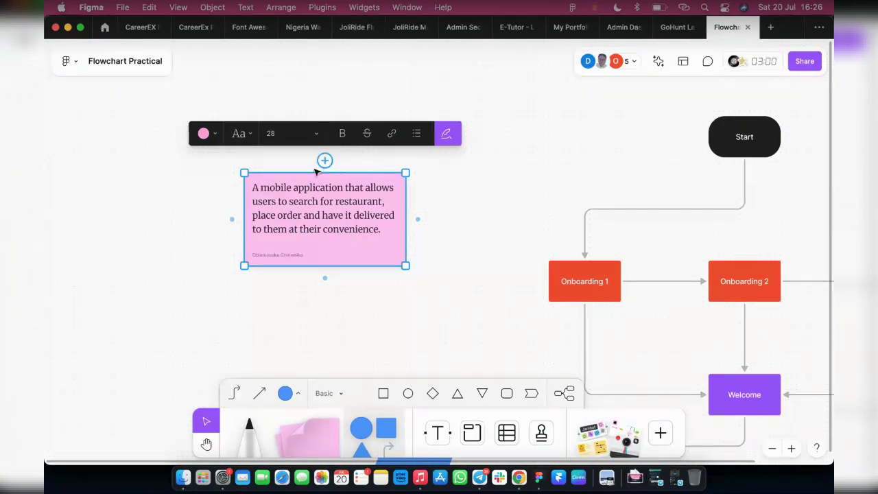
scroll(384, 250, down, 1)
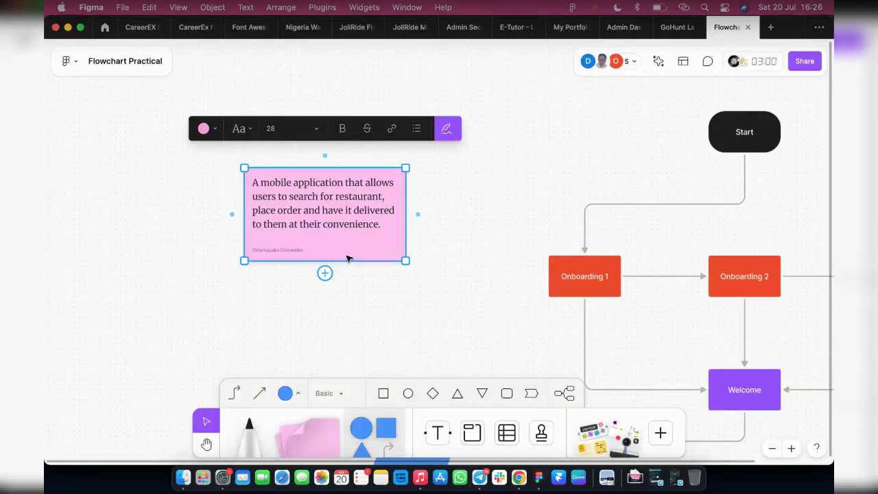
scroll(372, 256, down, 5)
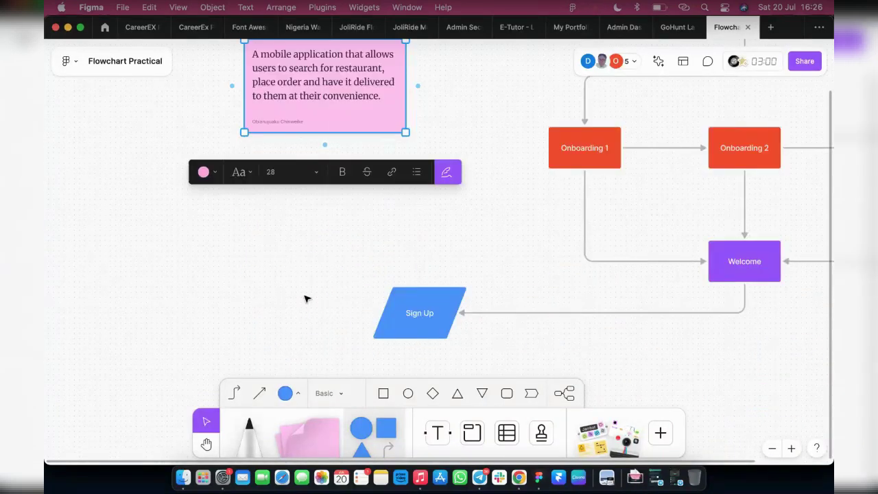
Add a connected parallelogram on the side of Sign Up away from Welcome, label it OTP, and nudge it slightly closer to Sign Up
scroll(530, 290, down, 7)
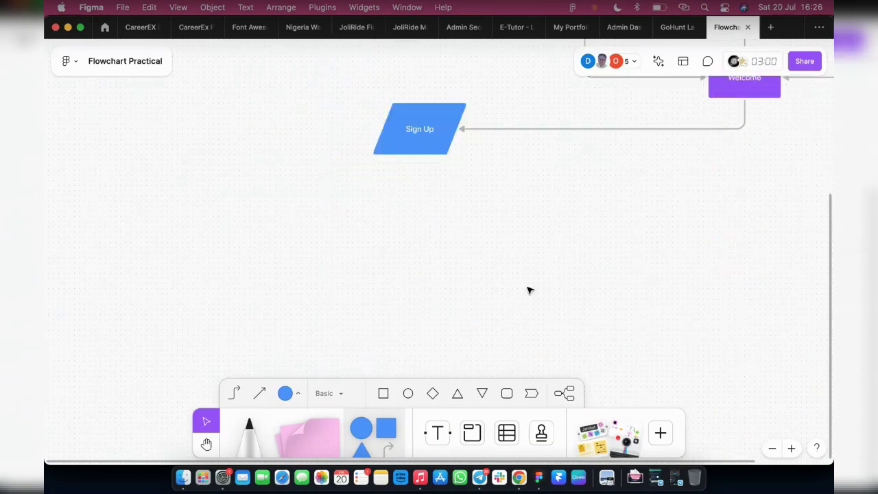
scroll(529, 291, up, 5)
click(391, 253)
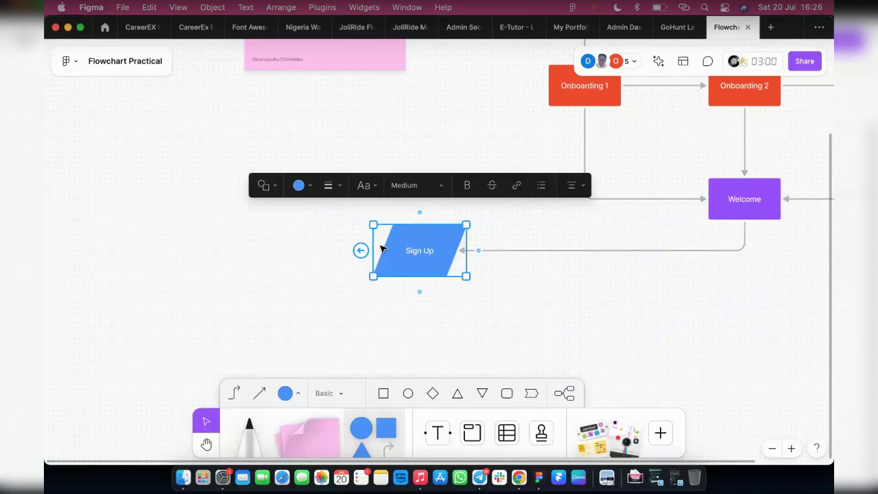
key(Escape)
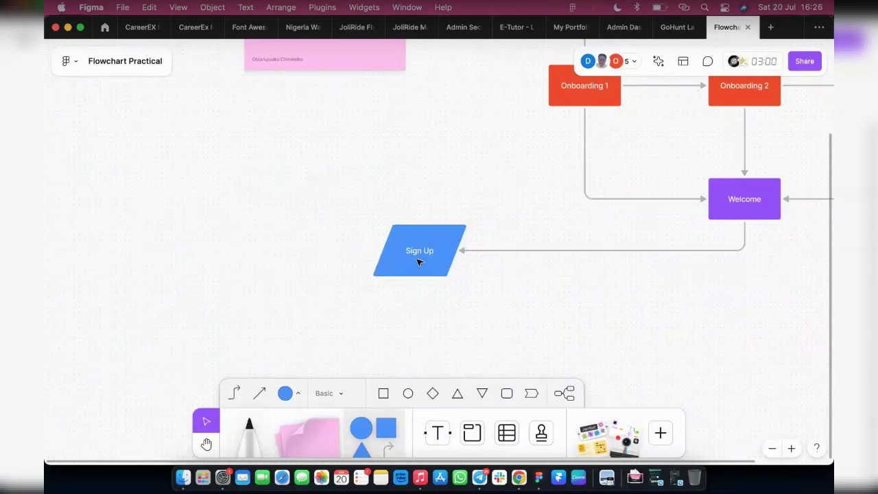
click(420, 261)
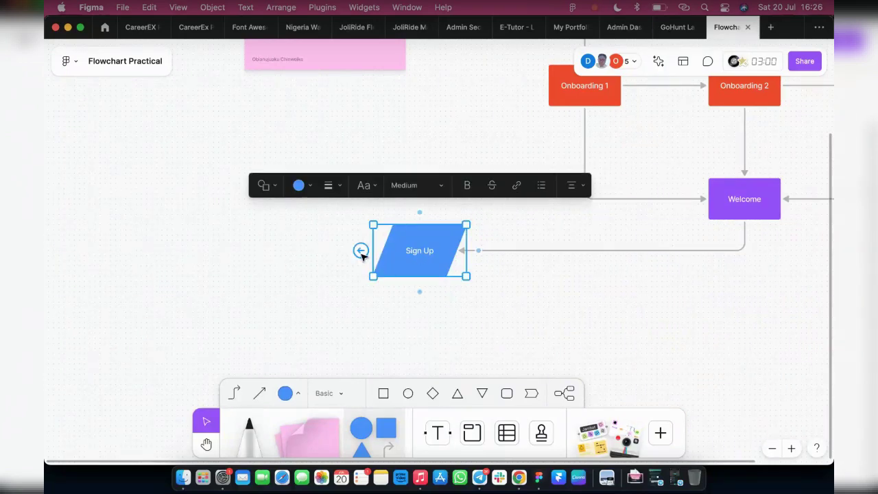
drag(360, 250, 227, 251)
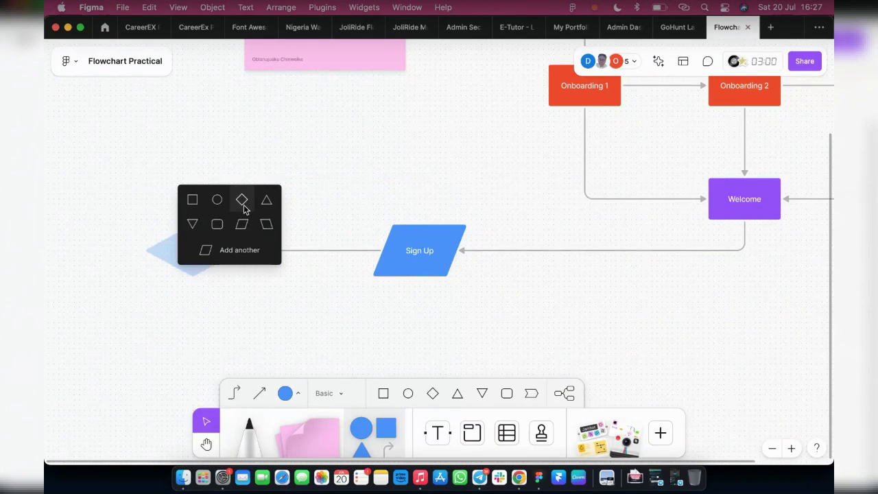
click(243, 225)
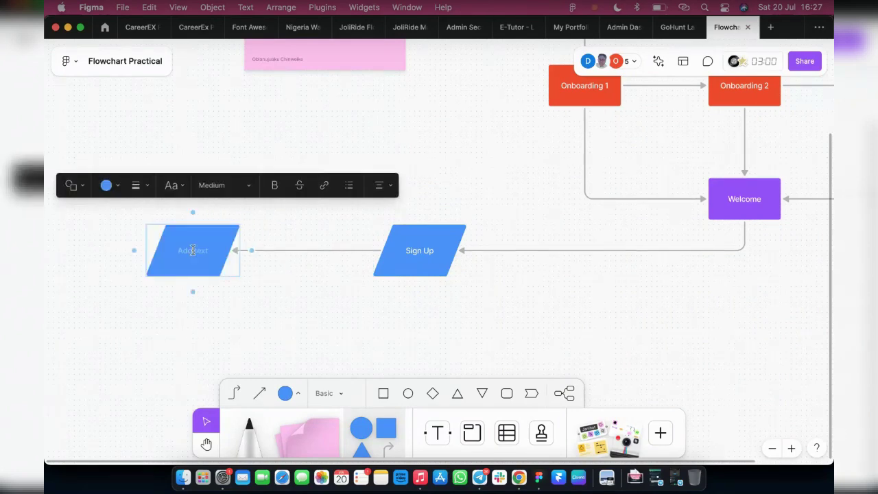
text(OTP)
click(241, 261)
click(190, 243)
drag(190, 242, 200, 246)
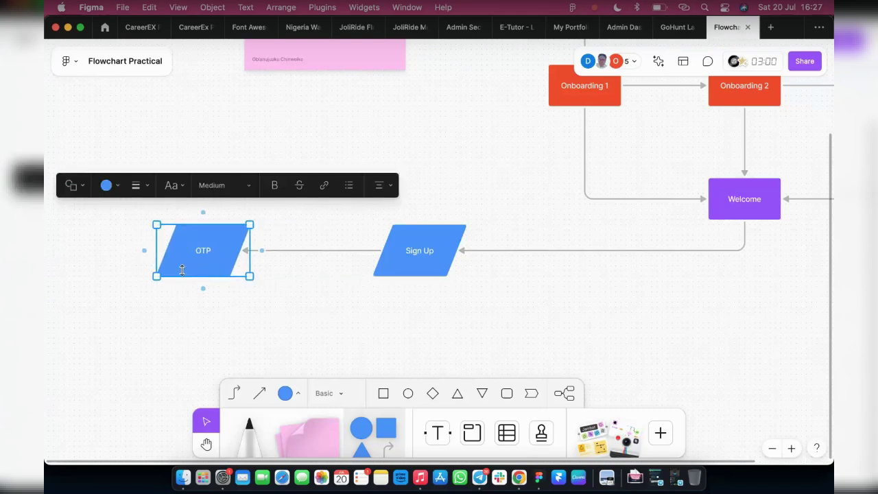
click(336, 297)
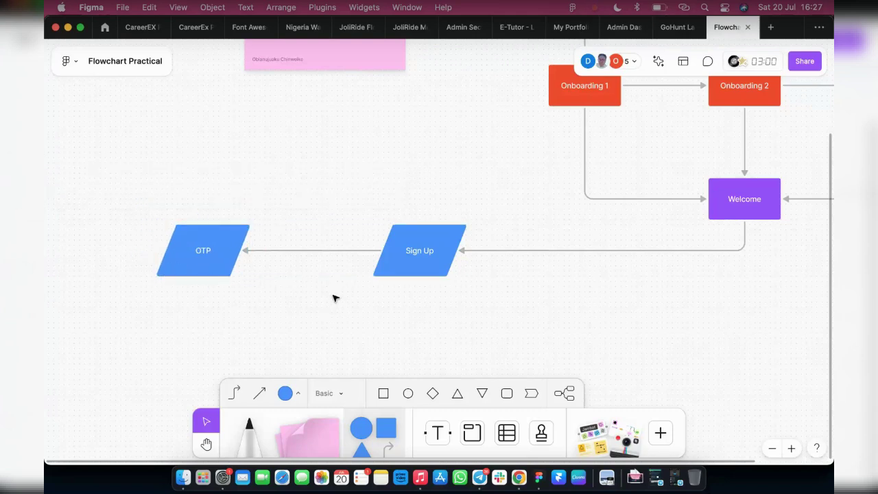
Move the OTP parallelogram directly below Sign Up and reattach the incoming connector to OTP's left side
scroll(210, 198, down, 5)
scroll(208, 274, up, 5)
click(208, 273)
scroll(212, 241, down, 3)
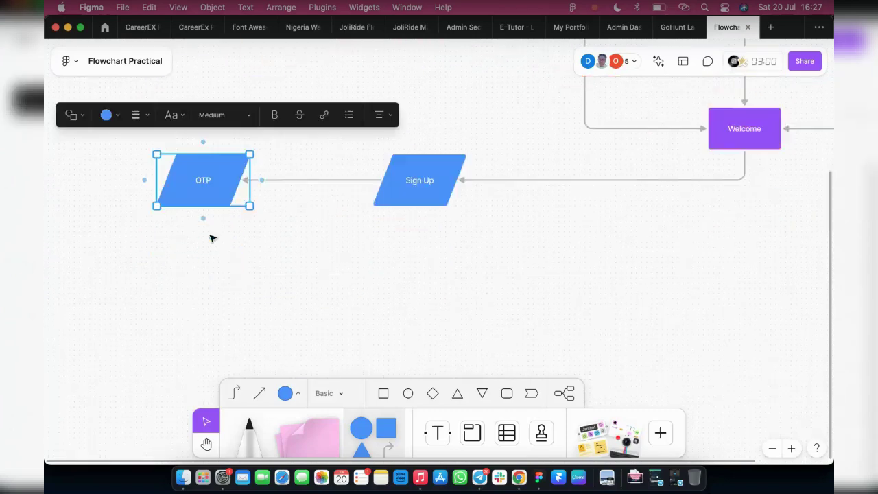
key(shift+Left)
key(shift+Down)
drag(199, 187, 421, 328)
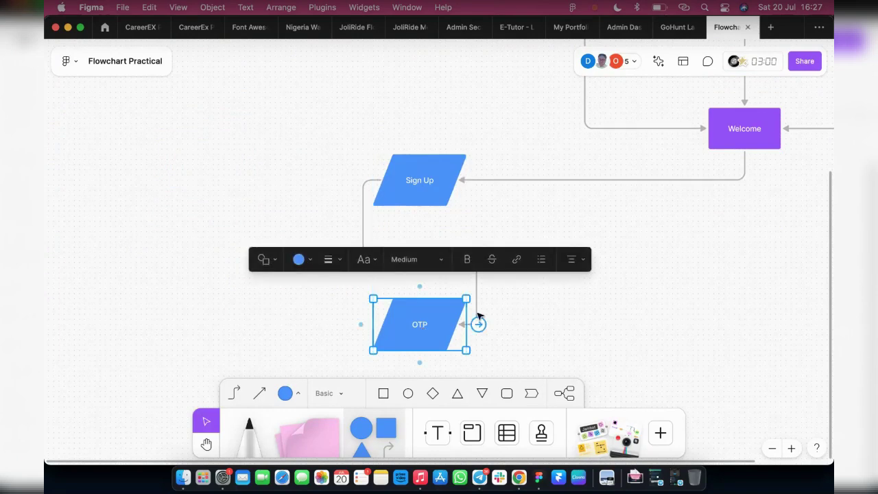
drag(473, 322, 382, 324)
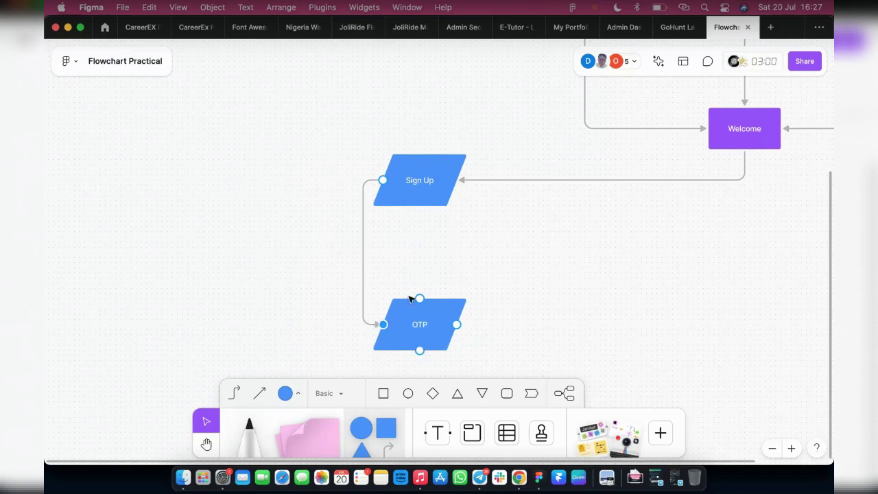
Add a connected rectangle well to the right of OTP and label it Home Page
click(432, 323)
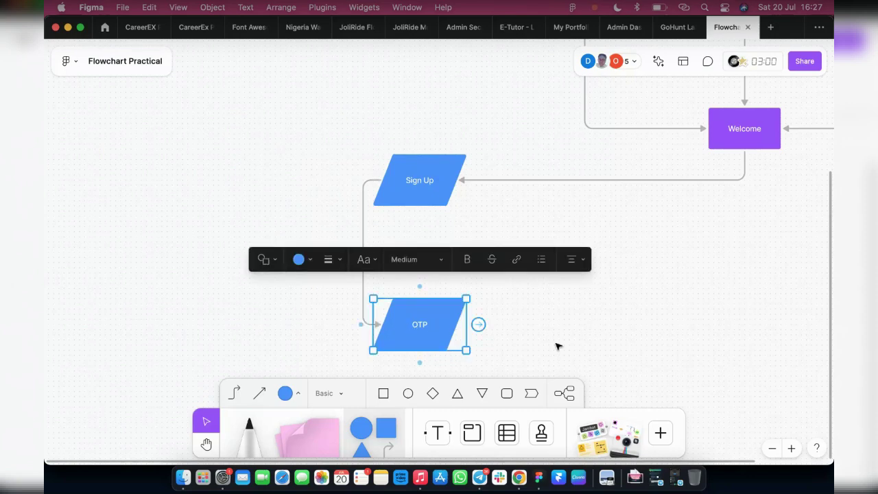
scroll(556, 346, down, 4)
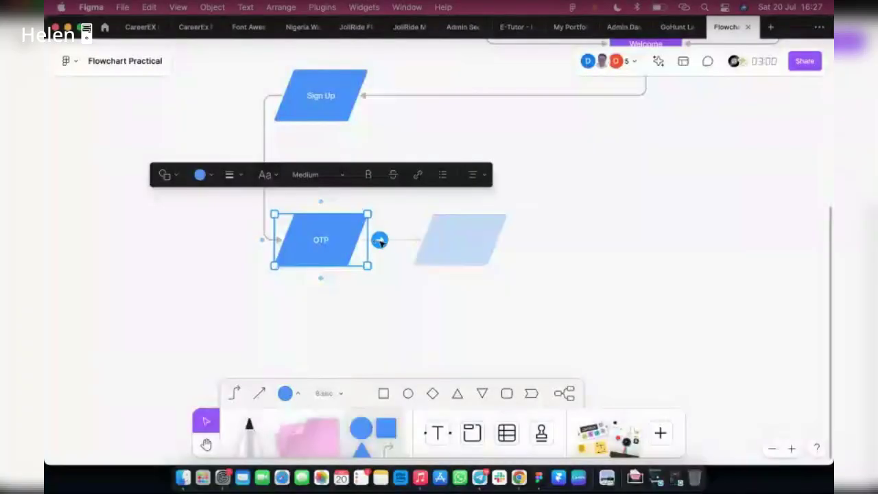
drag(378, 240, 642, 240)
click(608, 188)
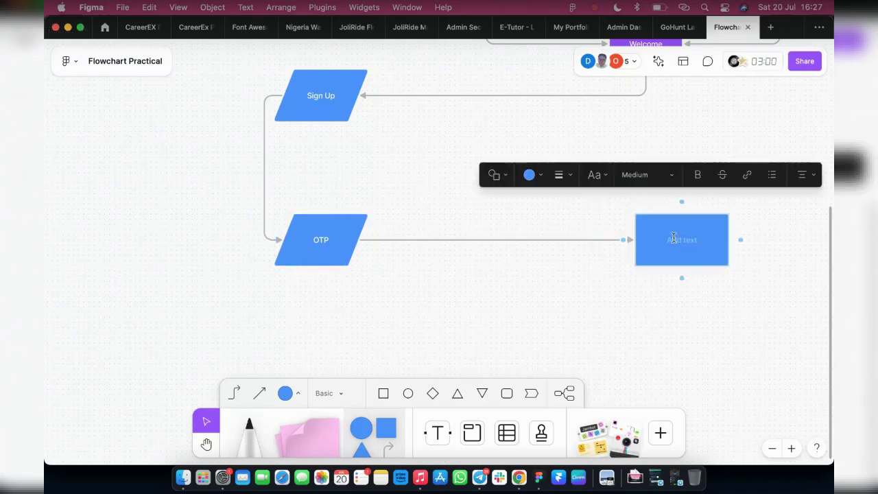
key(Escape)
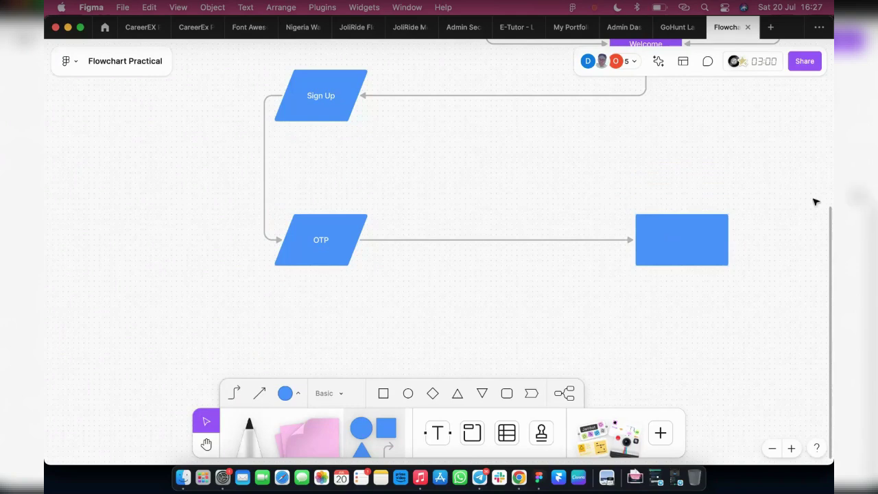
click(682, 238)
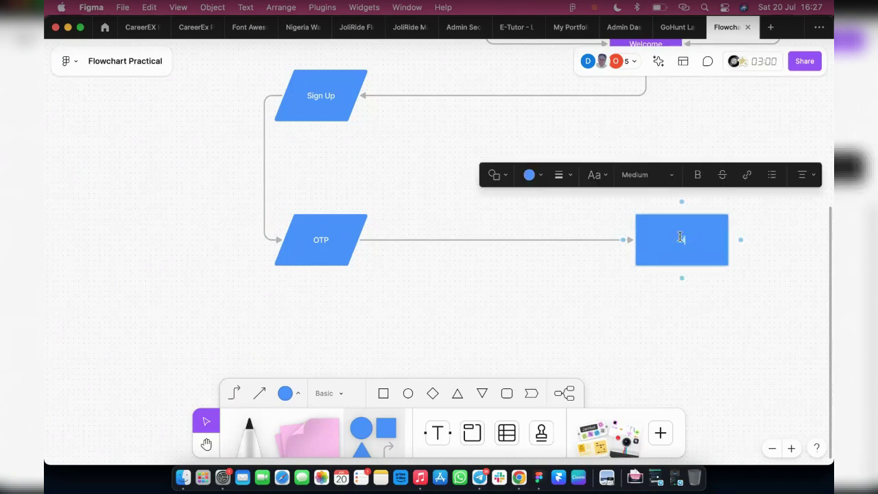
text(Home Page)
click(495, 314)
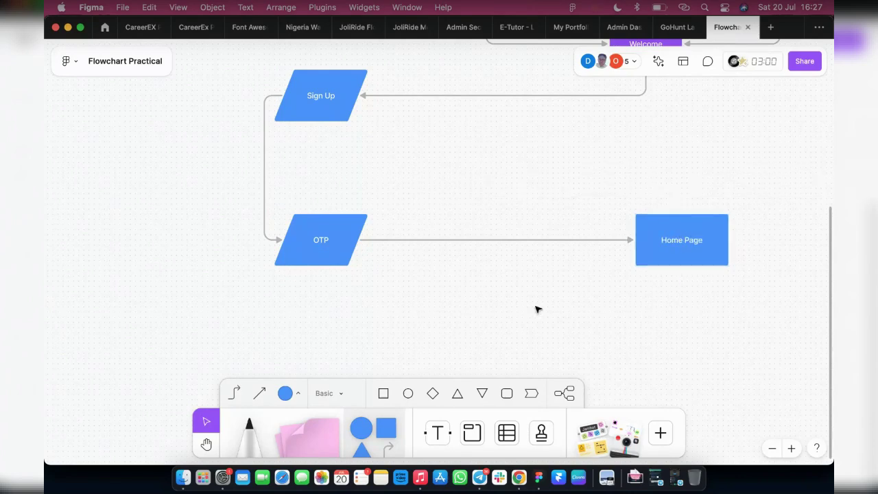
Change the Home Page box's fill colour to yellow
scroll(542, 308, down, 1)
scroll(546, 308, right, 8)
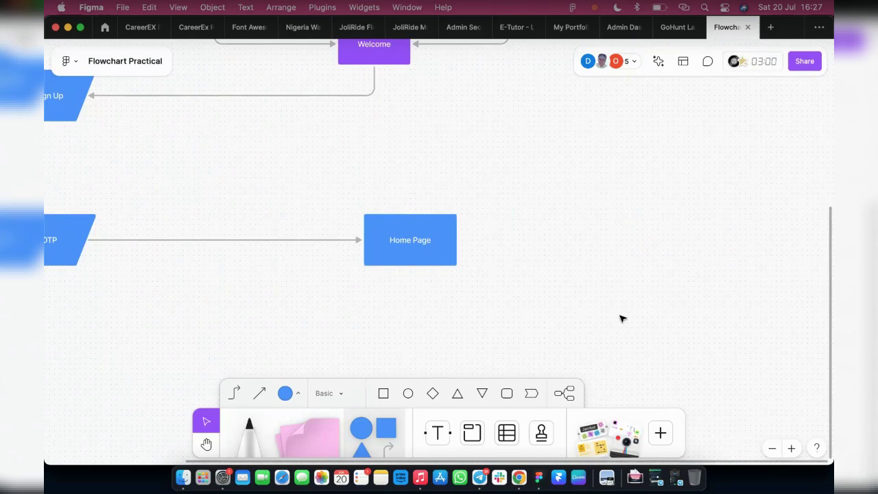
scroll(603, 315, up, 3)
scroll(588, 315, up, 5)
click(410, 361)
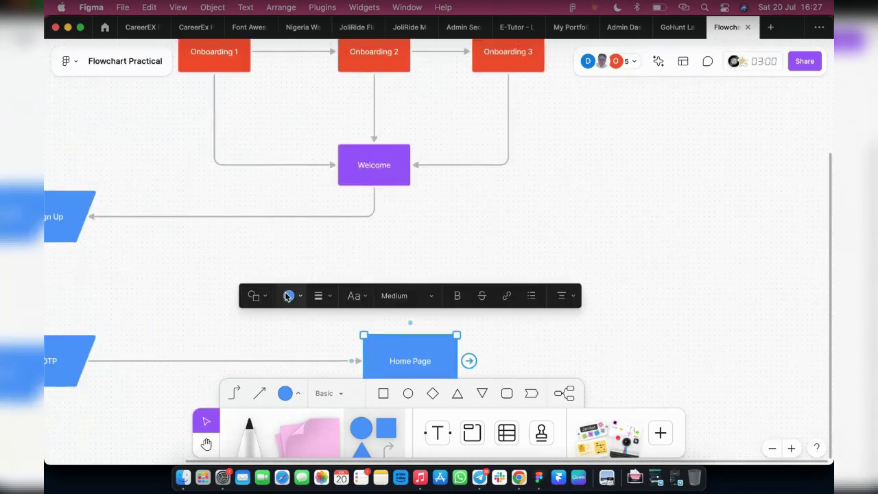
click(288, 296)
click(299, 248)
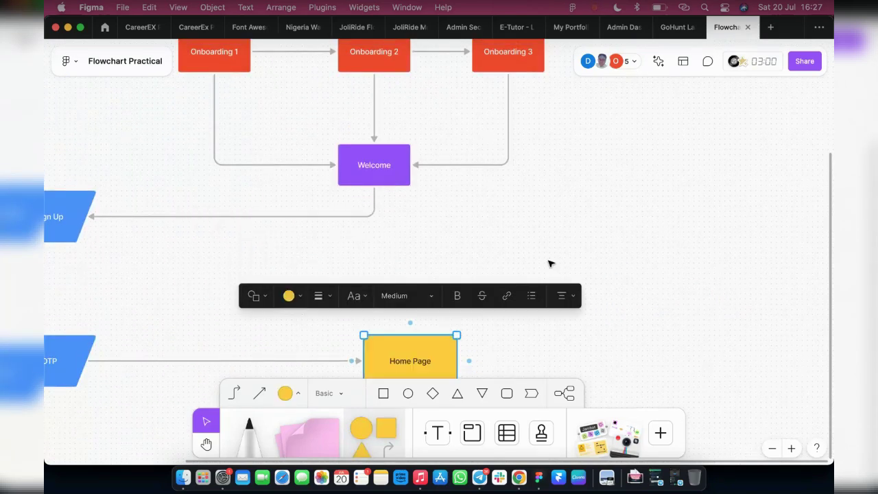
scroll(549, 263, down, 4)
click(525, 298)
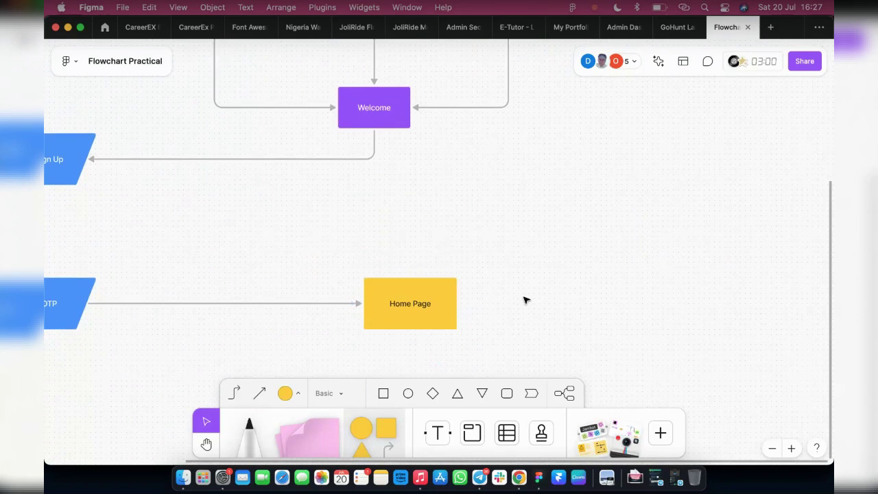
Change the OTP parallelogram's fill to the standard blue palette colour
scroll(526, 300, left, 3)
click(117, 295)
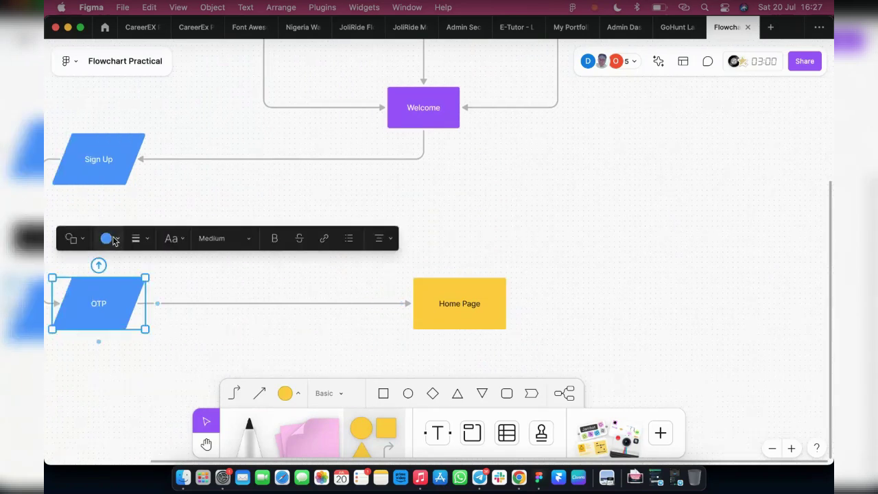
click(108, 238)
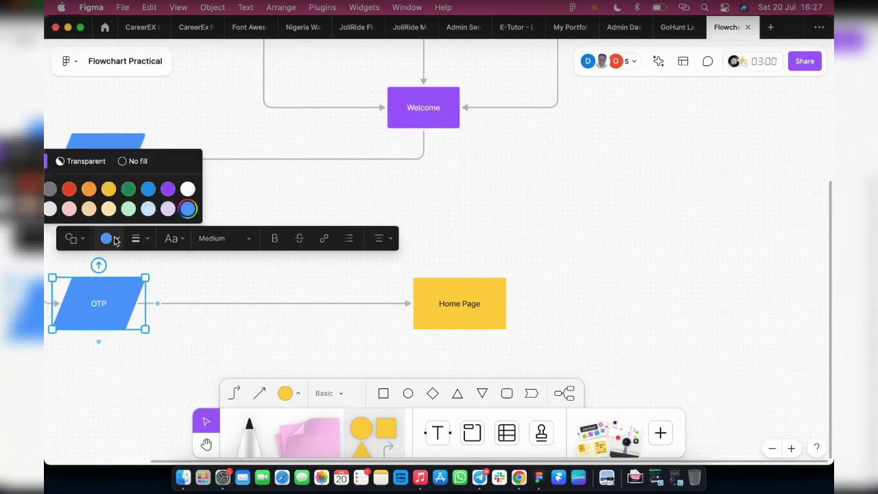
click(149, 193)
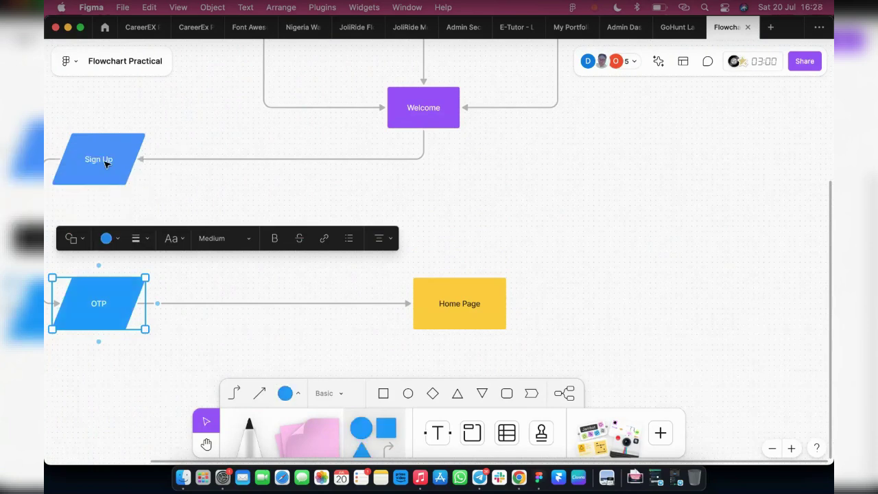
click(214, 357)
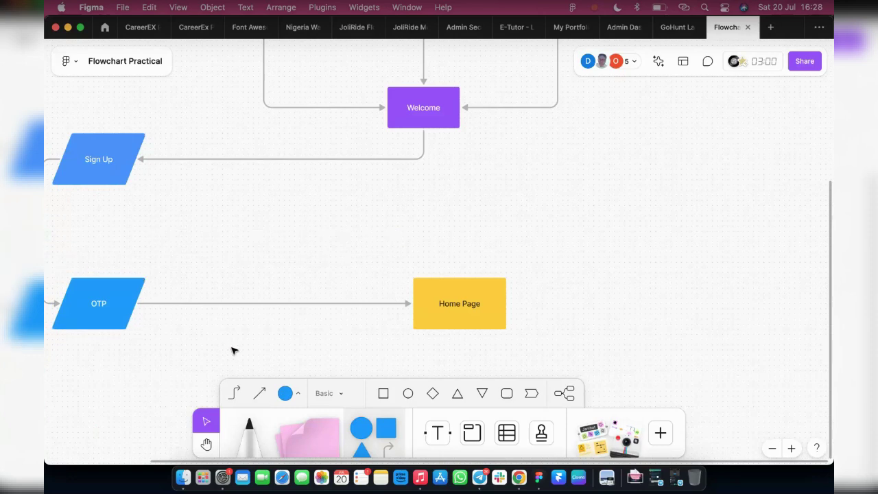
Align the Home Page box beneath Welcome and move the OTP parallelogram slightly closer to Home Page
scroll(233, 350, down, 5)
click(384, 323)
drag(386, 323, 367, 321)
key(Escape)
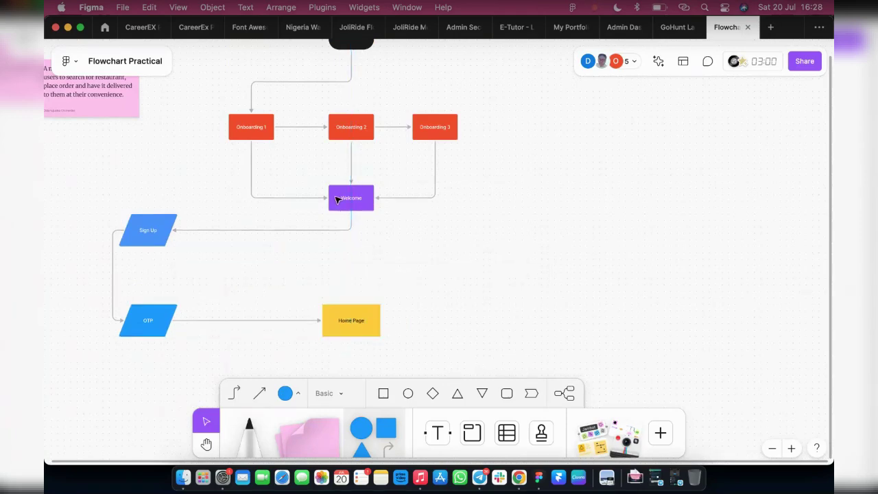
drag(158, 330, 180, 330)
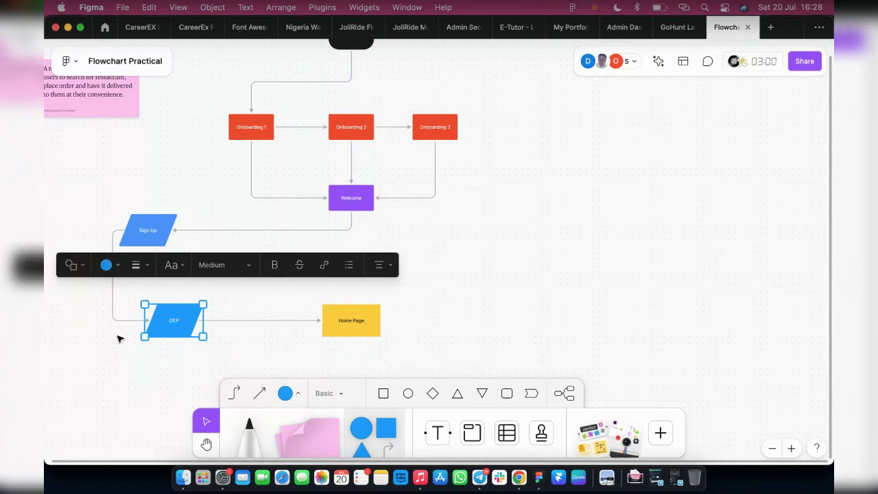
click(433, 282)
Label the black rounded shape above the onboarding boxes Start
scroll(509, 280, up, 1)
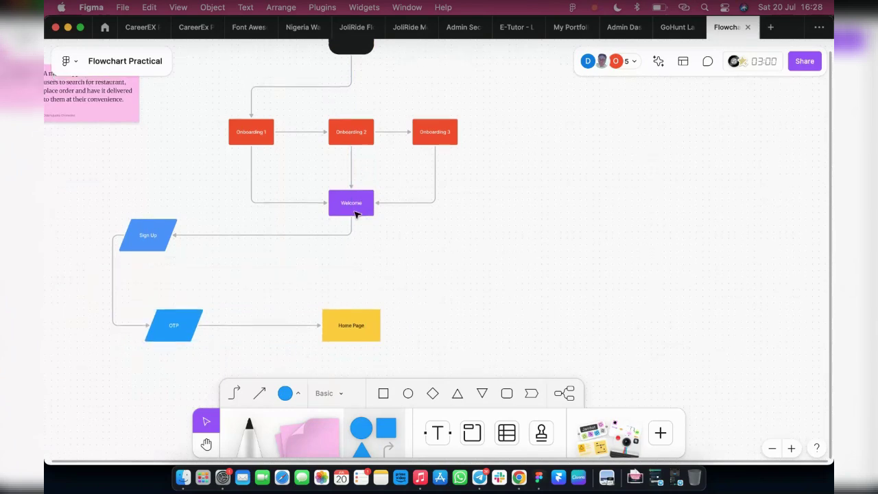
scroll(360, 165, up, 3)
double_click(353, 89)
text(Start)
key(BackSpace)
key(BackSpace)
key(BackSpace)
key(BackSpace)
key(BackSpace)
text(Start)
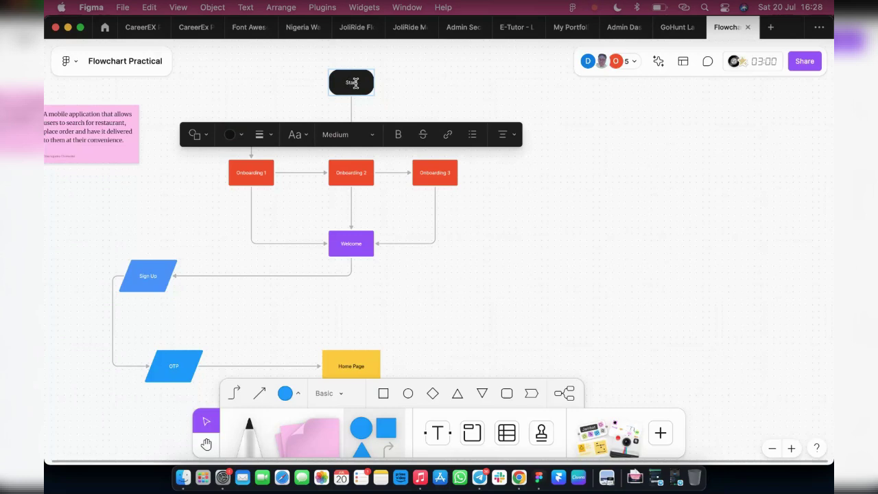
click(515, 111)
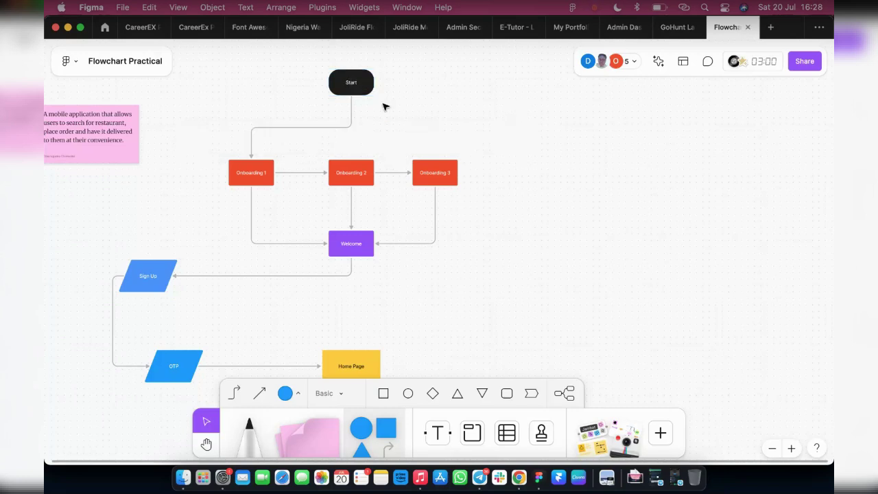
scroll(304, 65, up, 5)
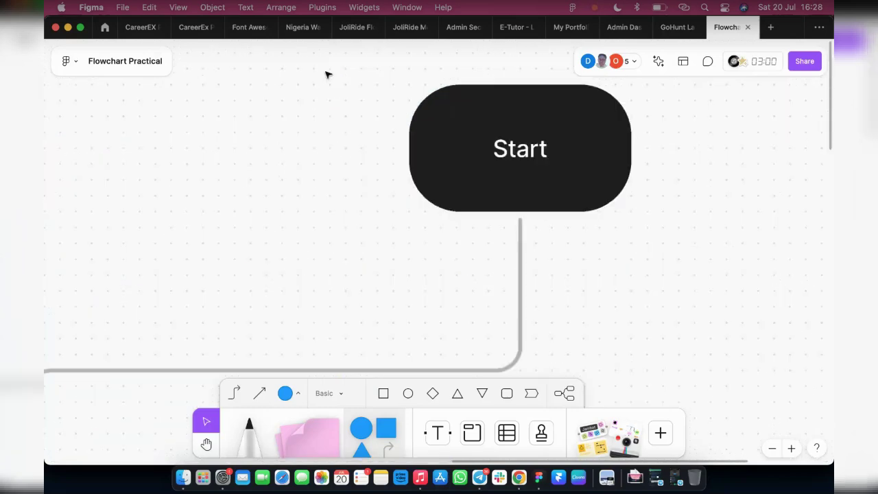
scroll(575, 164, down, 2)
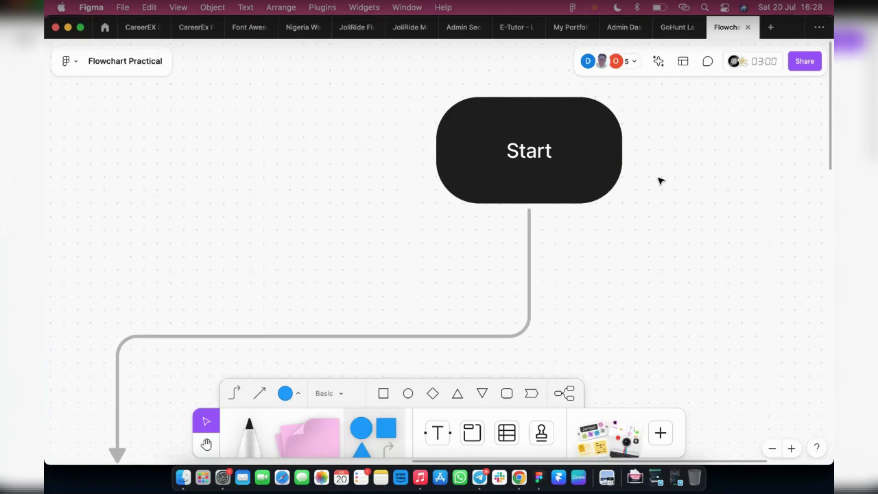
scroll(669, 172, down, 3)
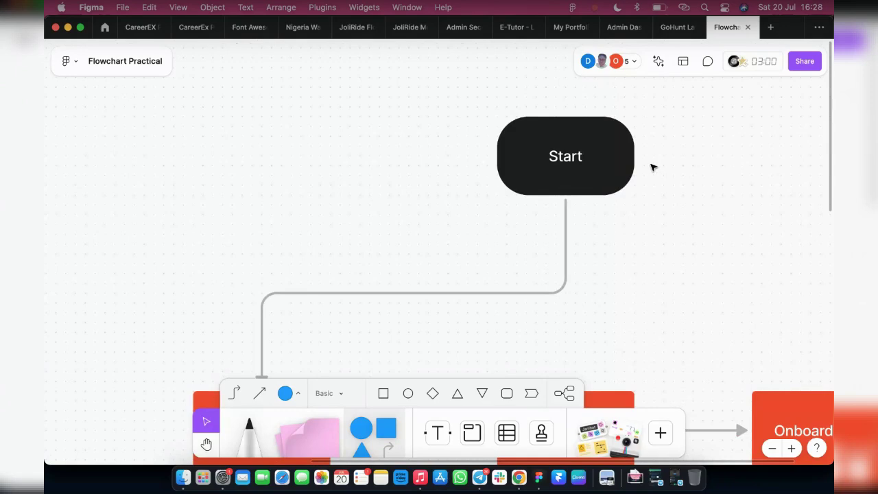
scroll(574, 177, down, 3)
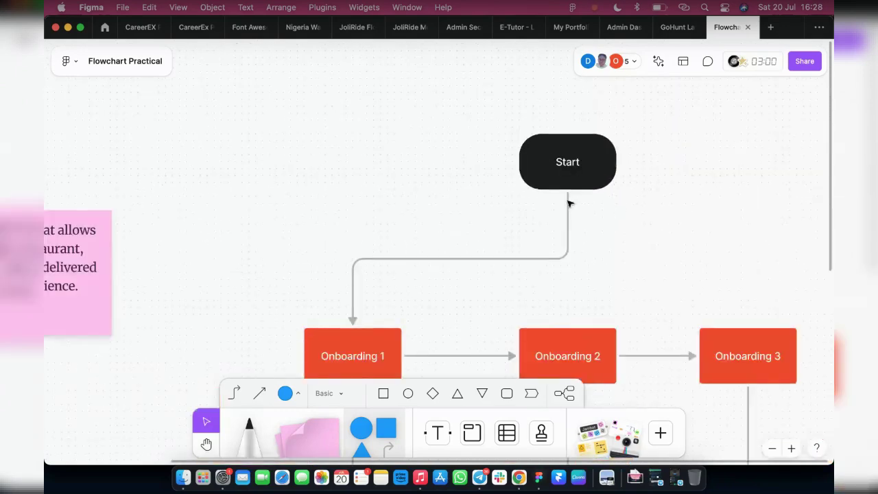
scroll(628, 201, down, 3)
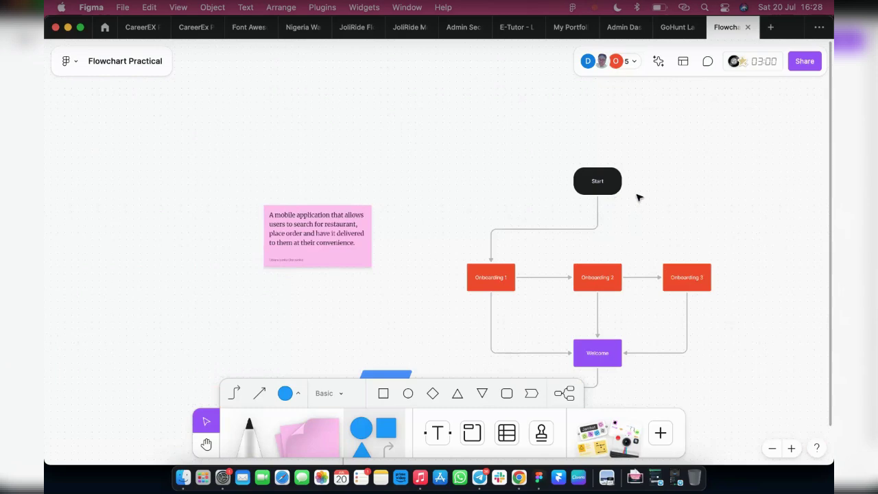
Review the flowchart path from Start through the onboarding boxes, Welcome, Sign Up and OTP to Home Page
scroll(638, 196, up, 5)
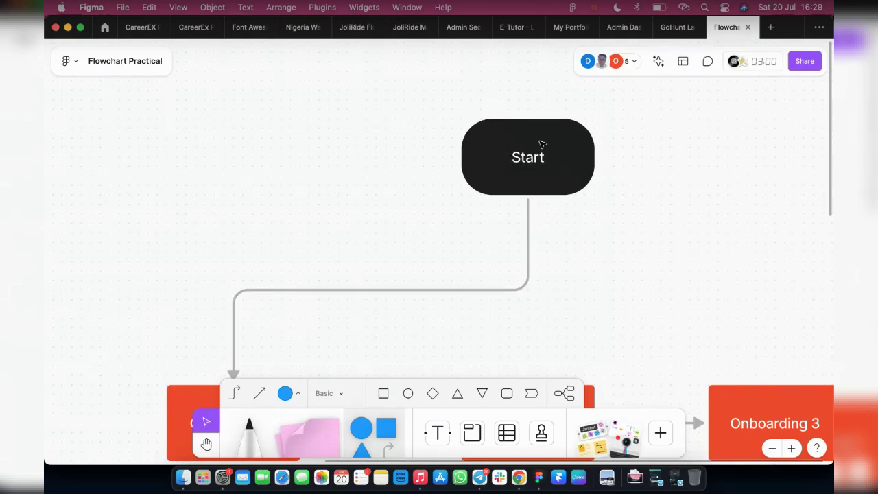
scroll(555, 181, down, 4)
scroll(541, 171, up, 1)
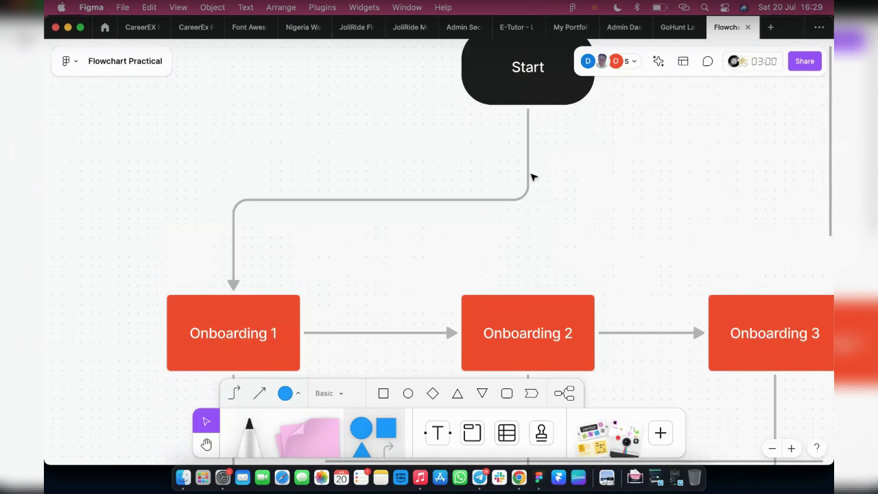
scroll(233, 240, down, 3)
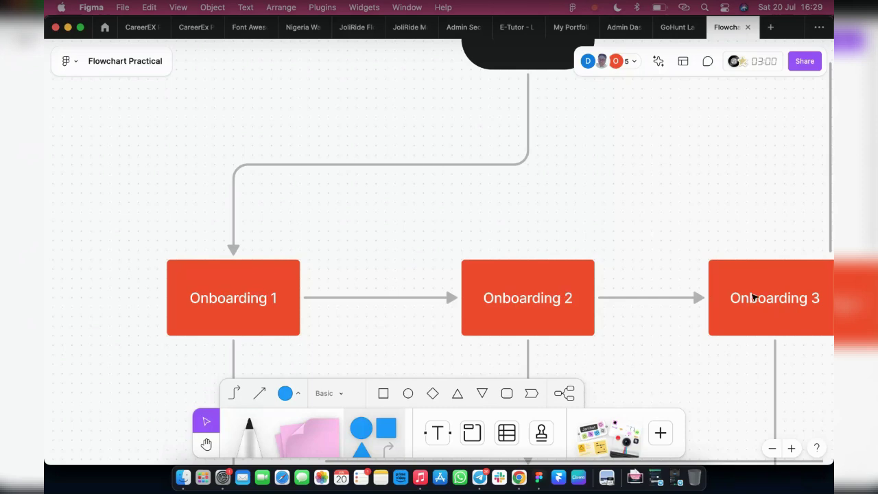
scroll(753, 296, down, 10)
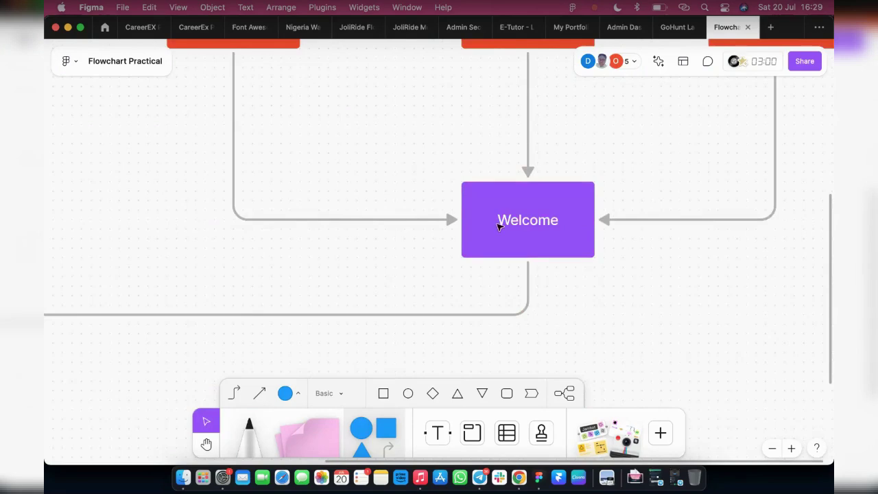
scroll(548, 233, down, 1)
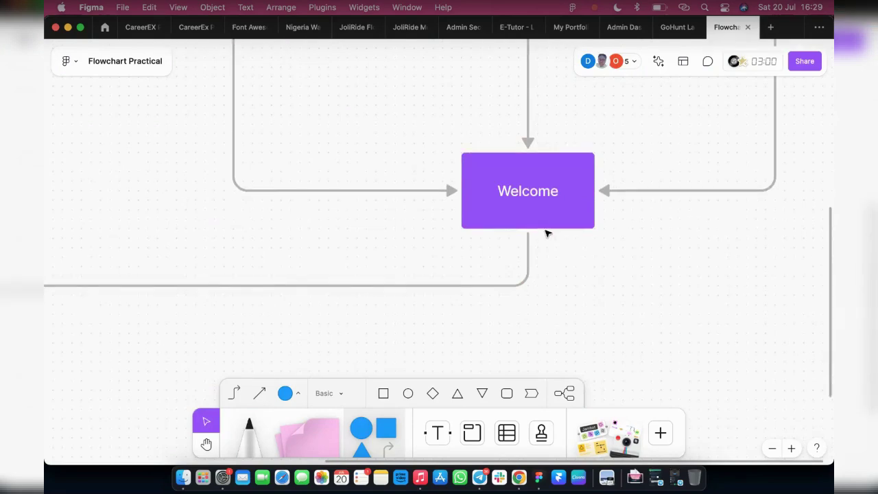
scroll(547, 233, left, 10)
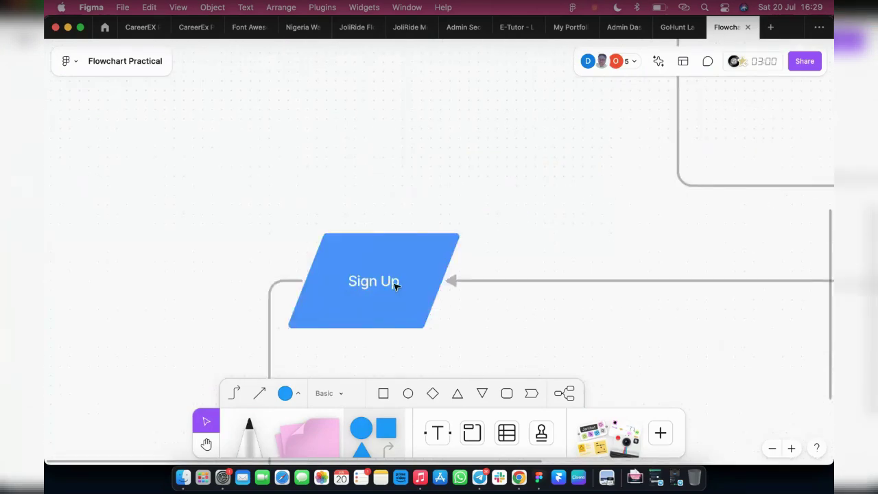
scroll(396, 282, right, 4)
scroll(269, 271, left, 1)
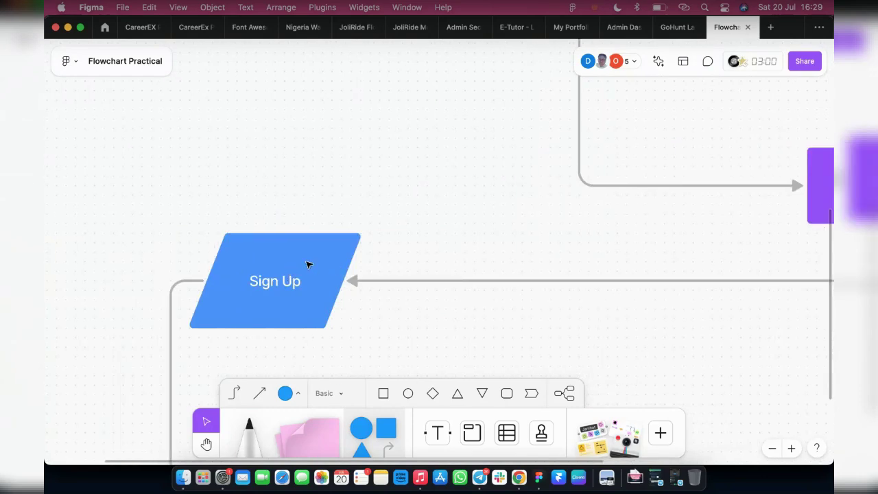
scroll(308, 265, down, 8)
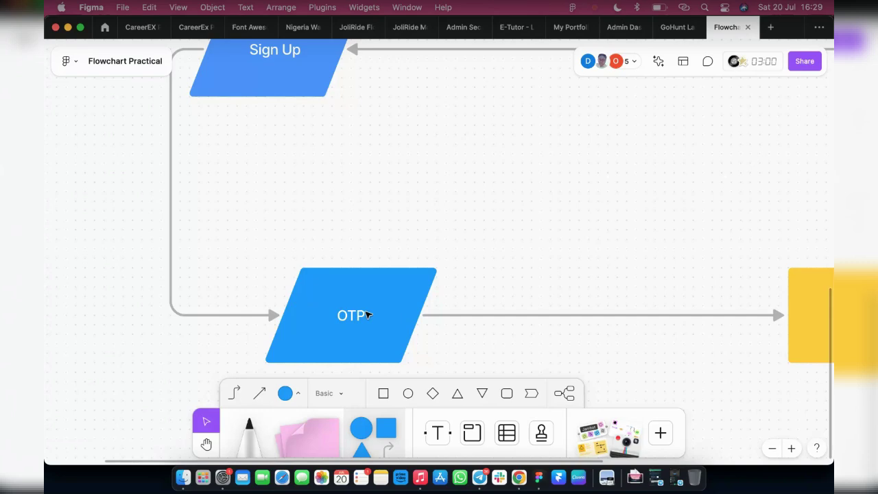
scroll(367, 315, right, 5)
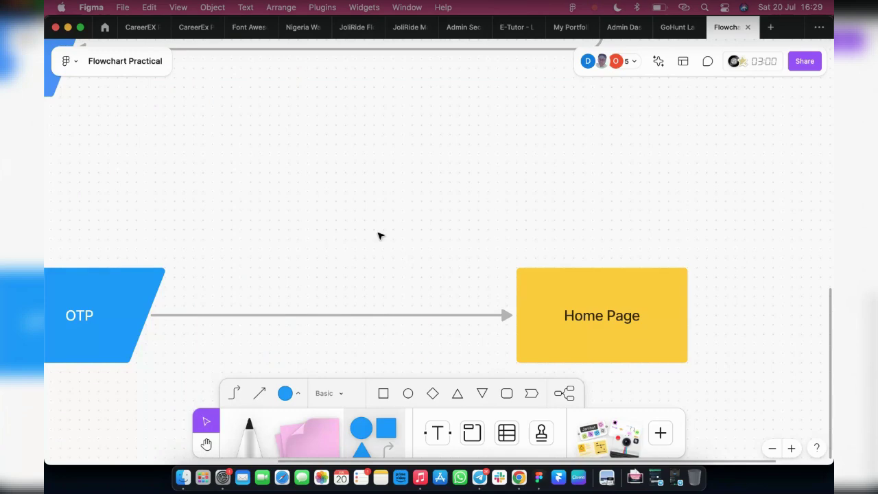
Duplicate the Home Page box to its right and move the original, still connected box closer to OTP
click(586, 300)
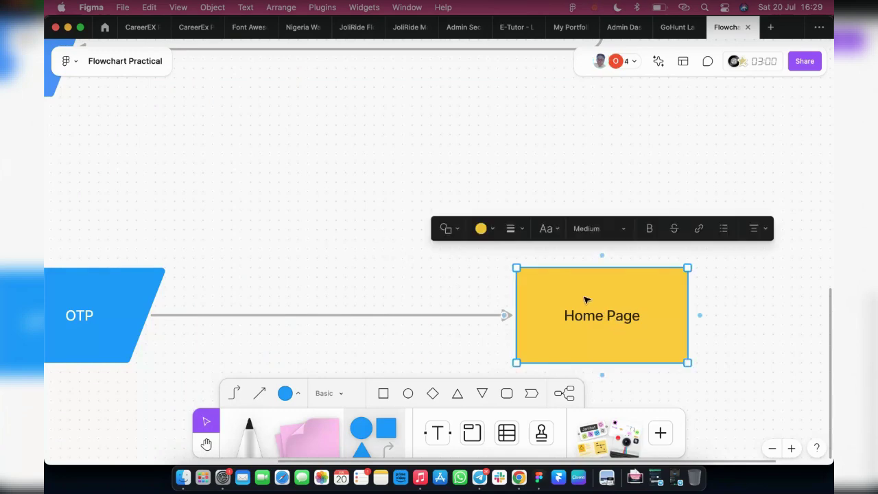
click(384, 243)
click(582, 313)
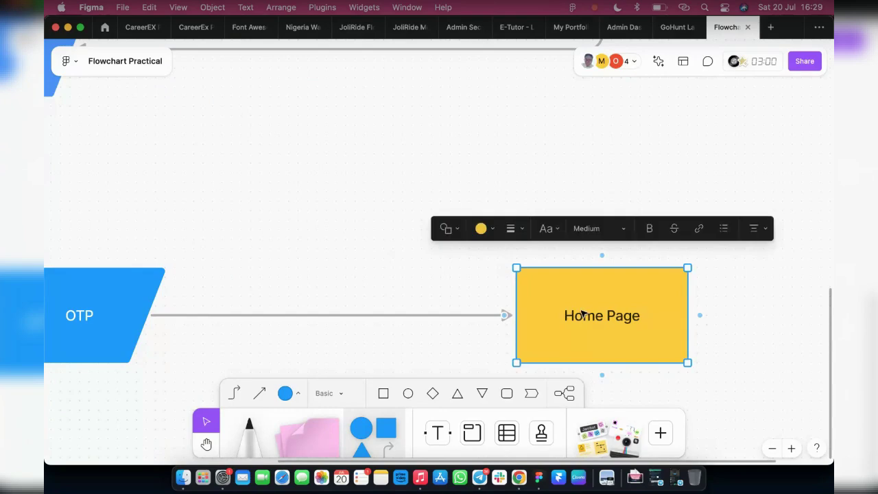
scroll(582, 313, down, 3)
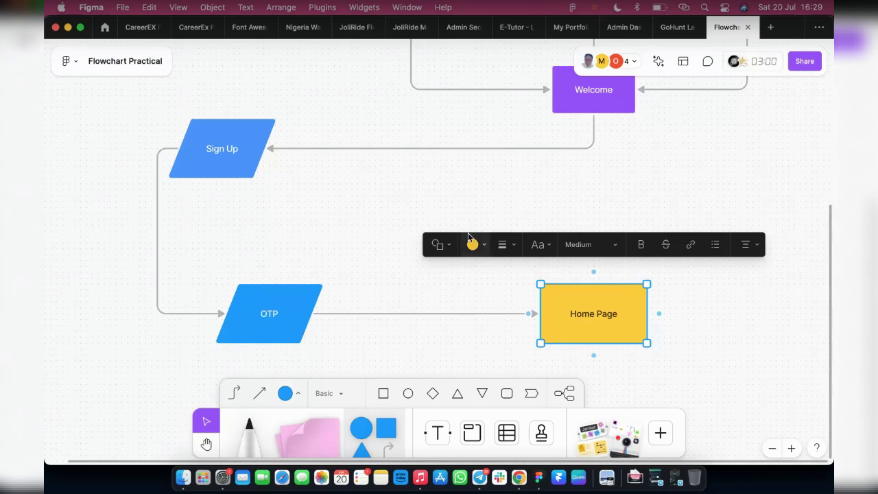
drag(581, 325, 670, 309)
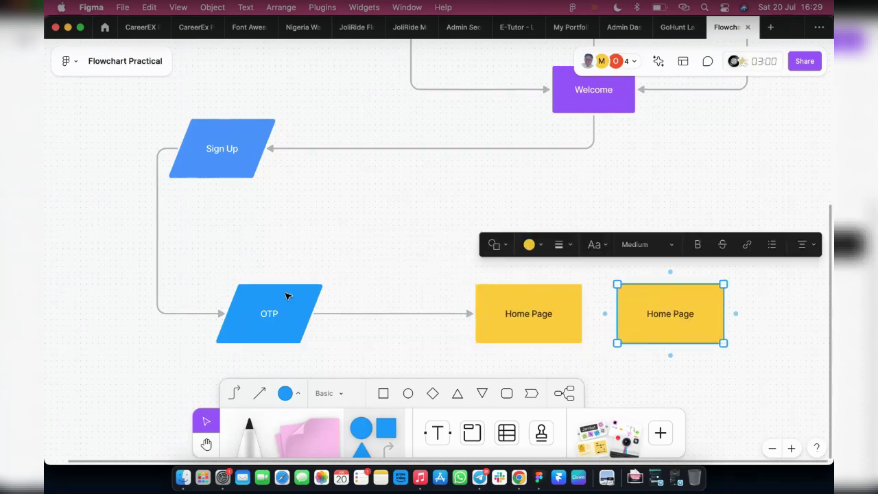
drag(532, 319, 506, 313)
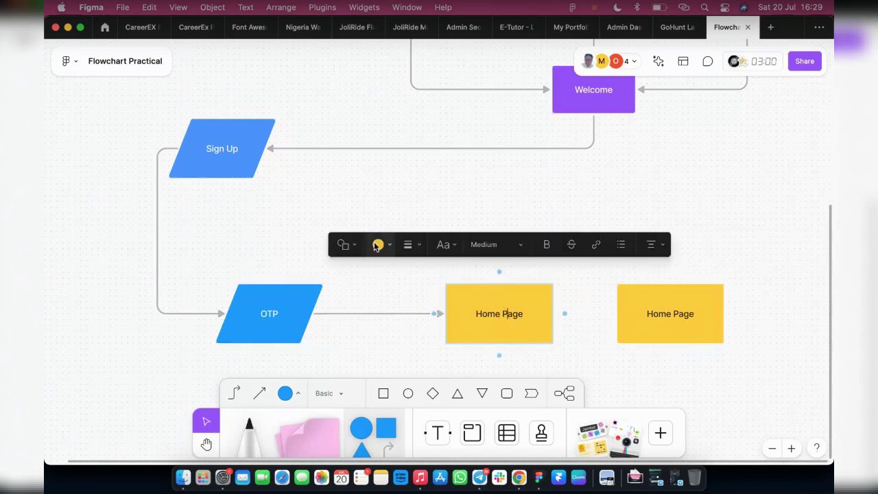
Give the box connected to OTP a light red fill and relabel it Confirmation
click(378, 245)
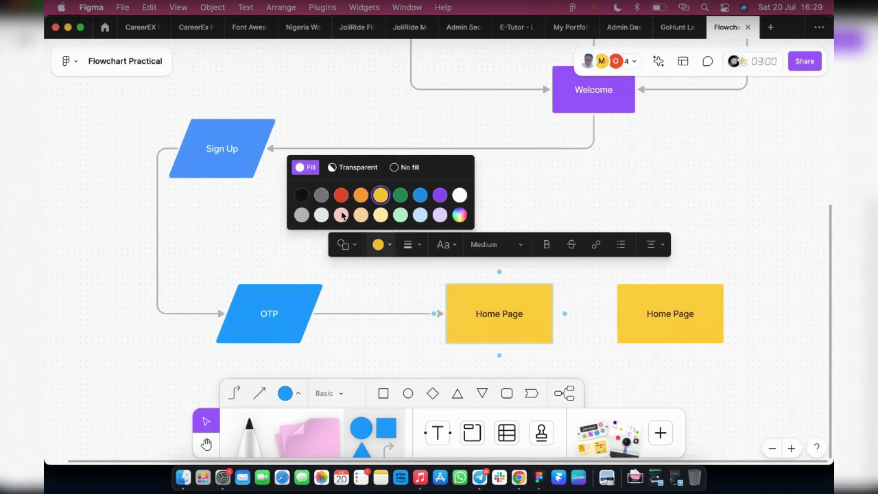
click(359, 217)
double_click(514, 330)
key(super+a)
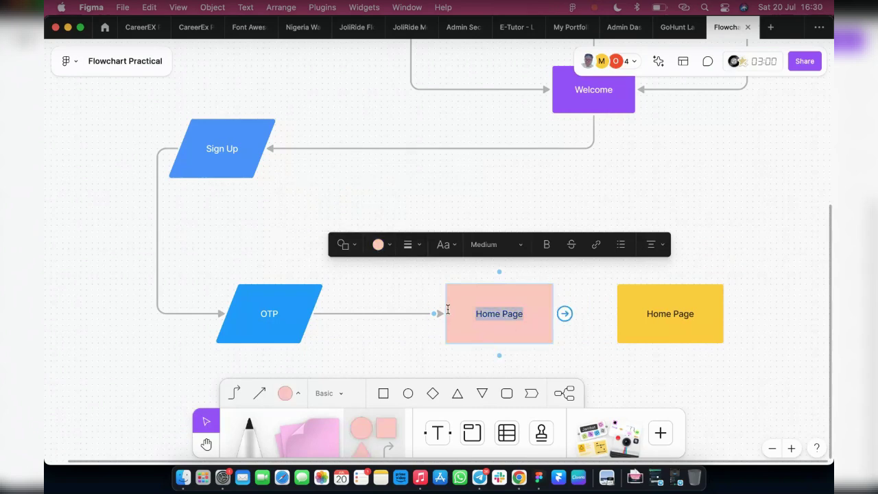
text(Confirm)
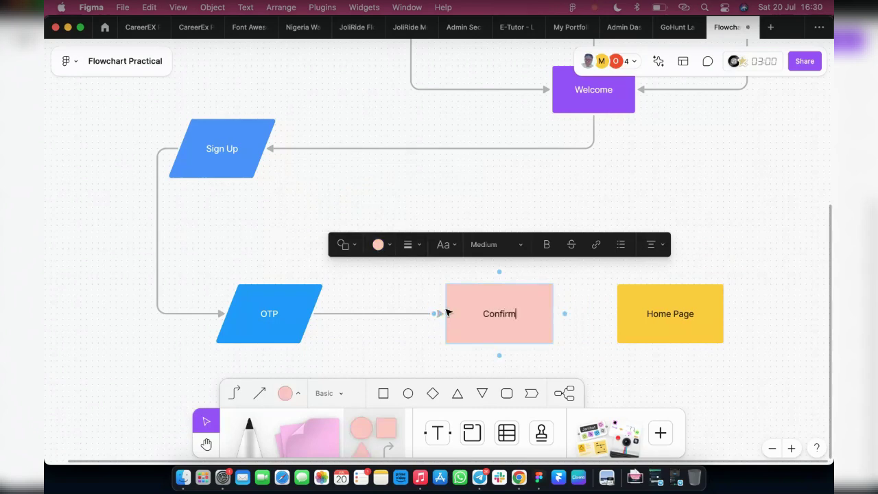
text(ation)
key(Escape)
key(Escape)
Connect Confirmation to Home Page with an arrow and shift Confirmation left until it is evenly spaced between OTP and Home Page
click(511, 327)
drag(565, 313, 620, 314)
click(524, 323)
key(shift+Left)
key(shift+Left)
key(shift+Left)
key(shift+Left)
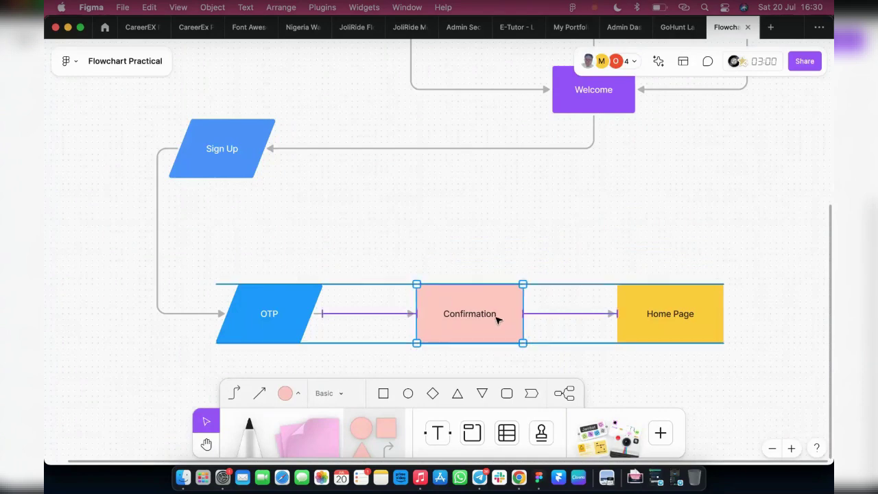
Nudge the Home Page box slightly left, closer to Confirmation, keeping it in line with the row
click(607, 364)
click(666, 330)
key(shift+Left)
key(shift+Left)
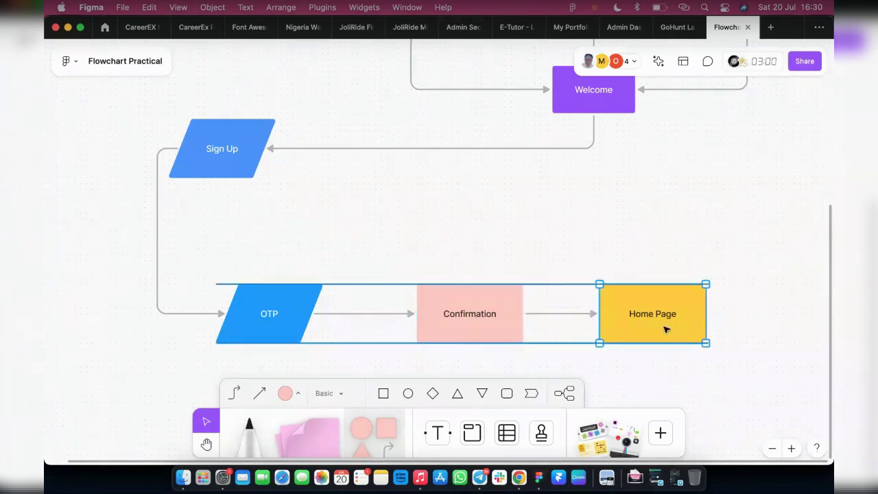
click(664, 373)
Move the Sign Up parallelogram right, closer to Welcome
scroll(664, 372, up, 5)
scroll(688, 363, down, 3)
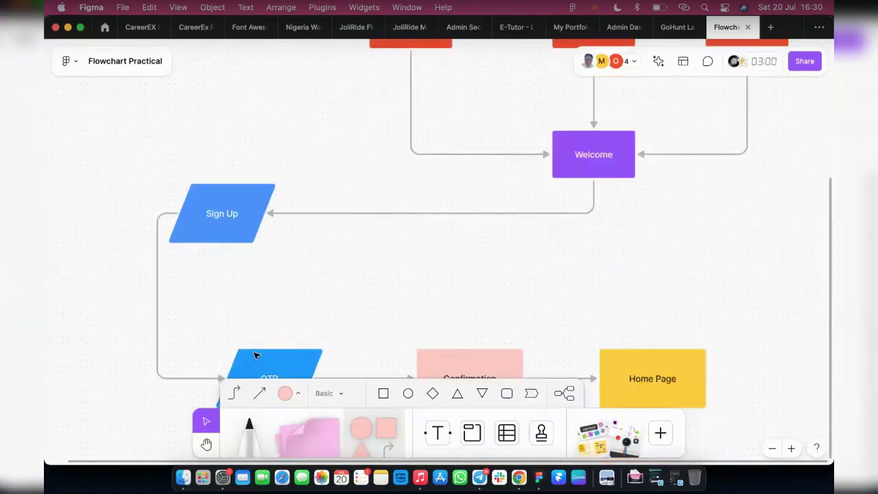
drag(240, 212, 372, 209)
click(637, 308)
scroll(583, 300, down, 1)
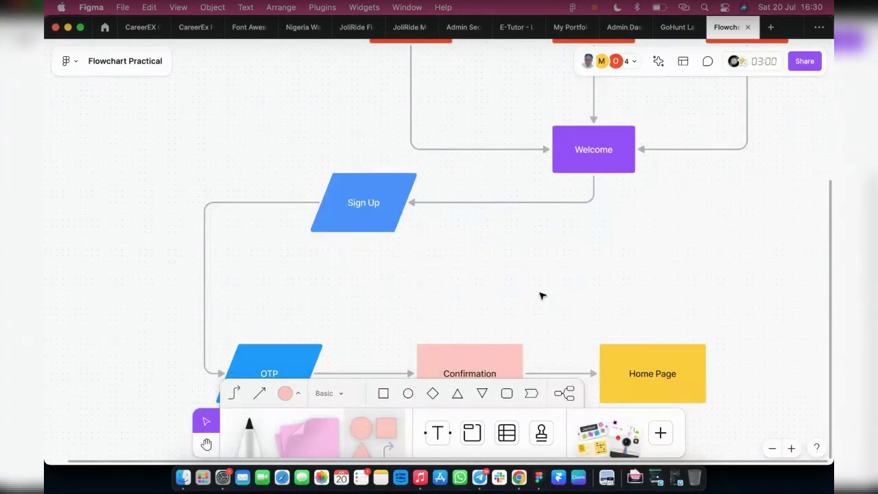
Review the revised flow from Start and onboarding through Welcome, Sign Up, OTP and Confirmation to Home Page
scroll(541, 296, down, 2)
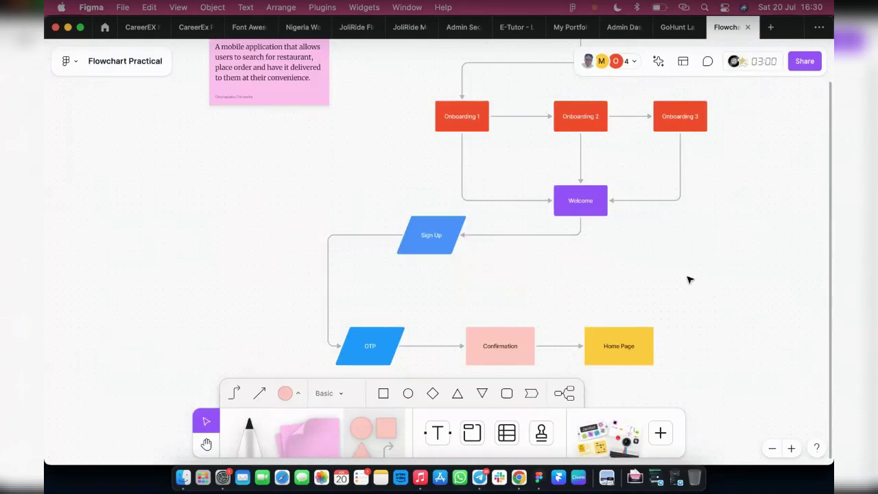
scroll(645, 240, up, 3)
scroll(581, 178, up, 5)
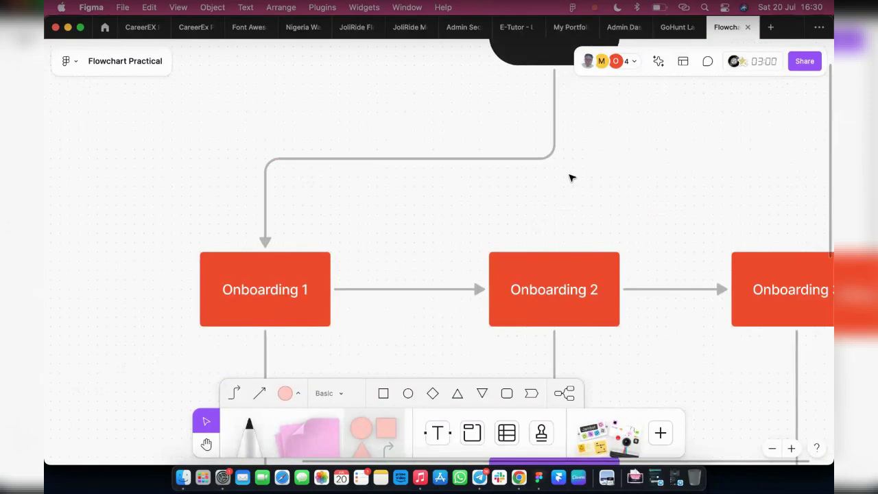
scroll(565, 177, down, 5)
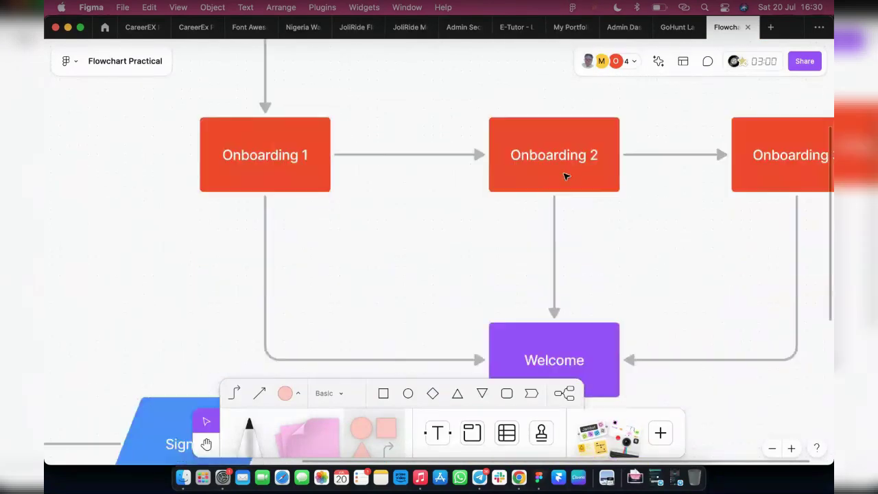
scroll(565, 177, up, 5)
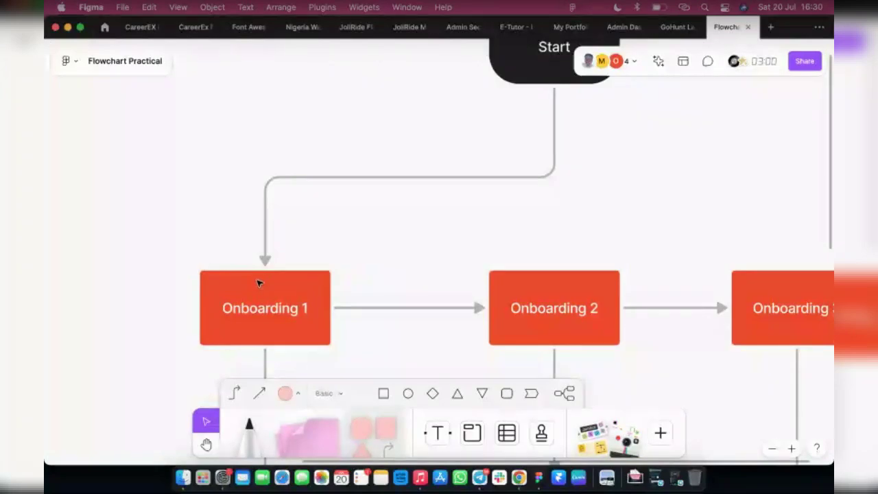
scroll(305, 288, down, 4)
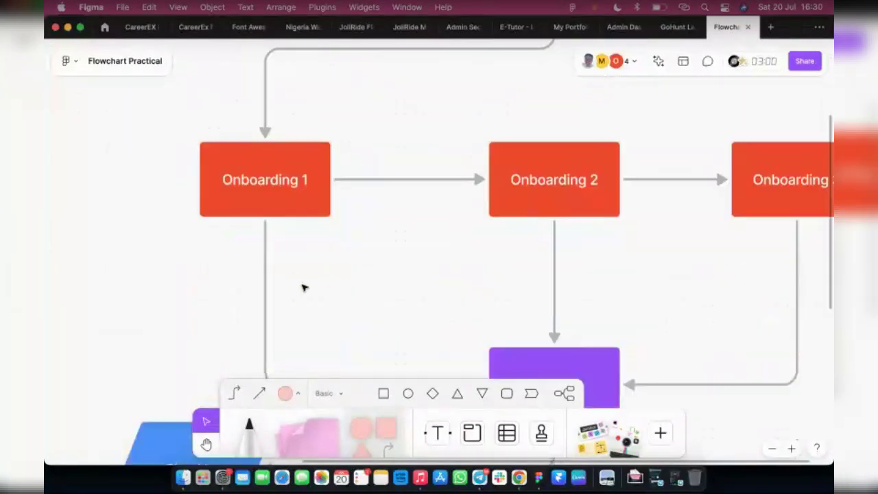
scroll(261, 182, down, 3)
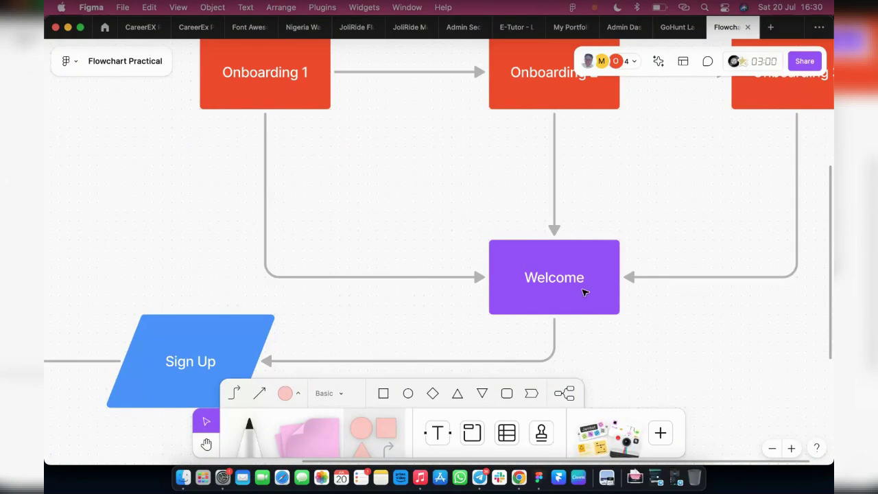
scroll(583, 295, down, 1)
scroll(93, 289, down, 4)
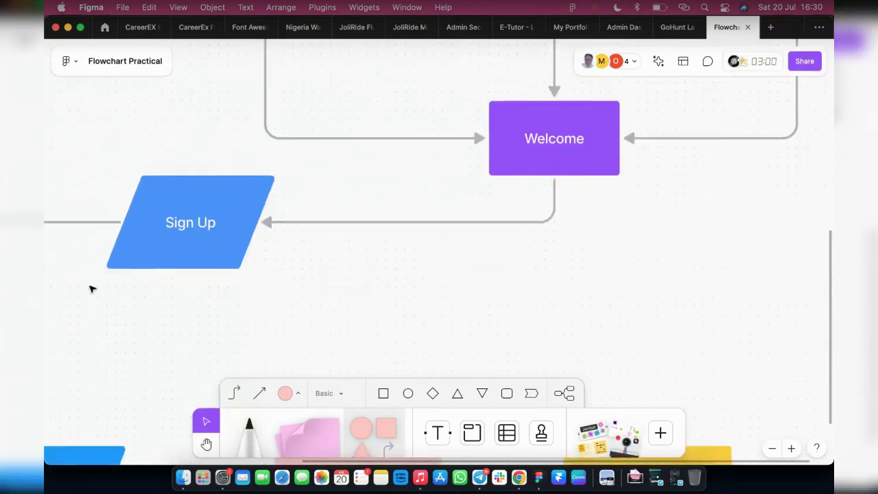
scroll(137, 295, down, 5)
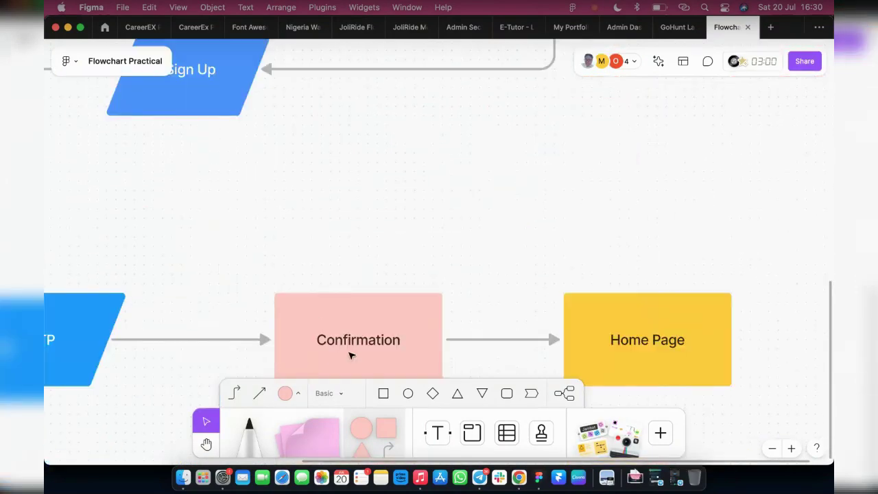
scroll(638, 353, up, 6)
scroll(530, 281, up, 7)
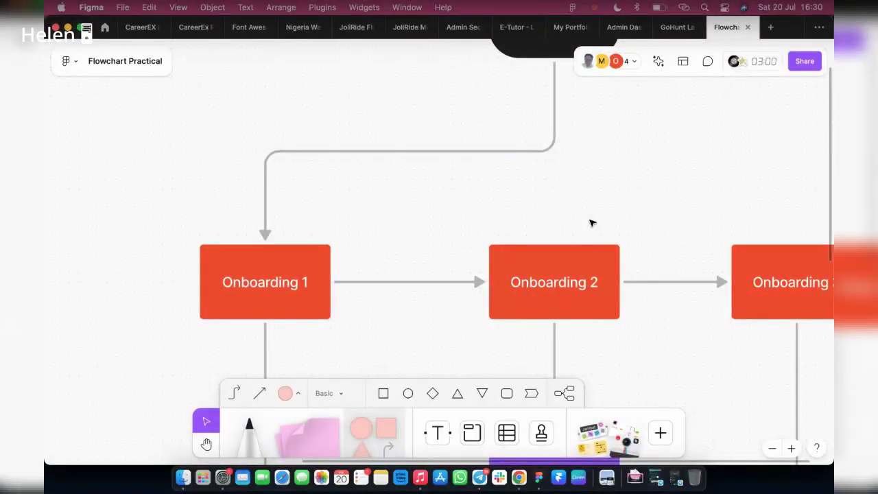
scroll(583, 288, down, 3)
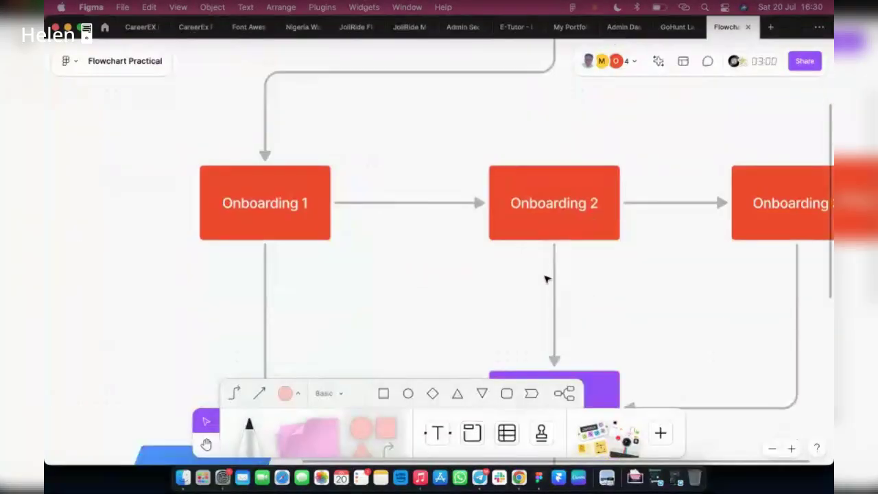
scroll(549, 278, down, 5)
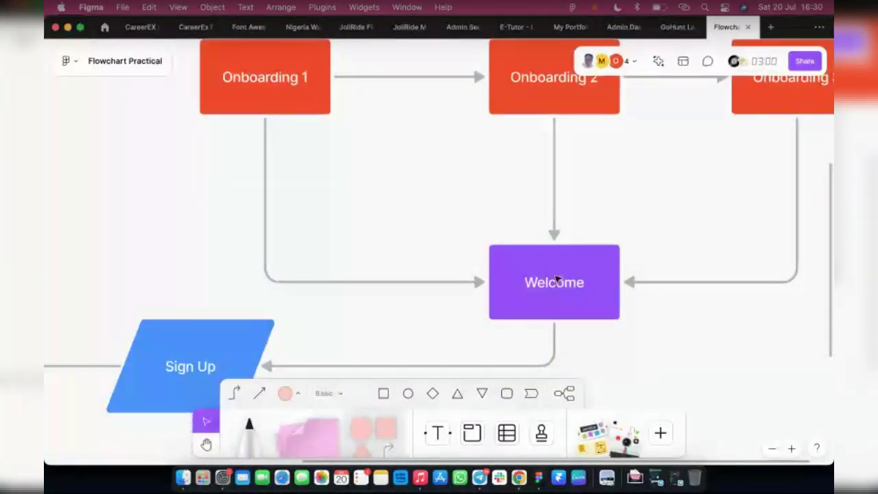
scroll(435, 314, down, 2)
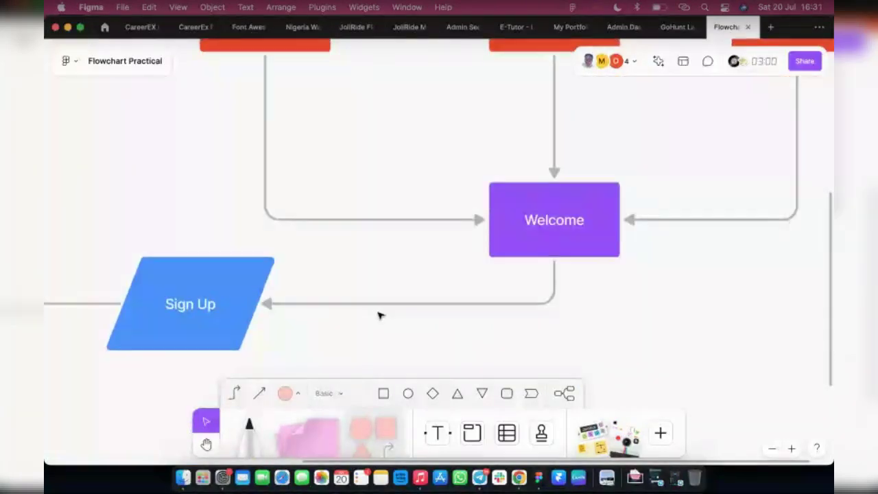
scroll(229, 290, right, 5)
scroll(68, 221, down, 3)
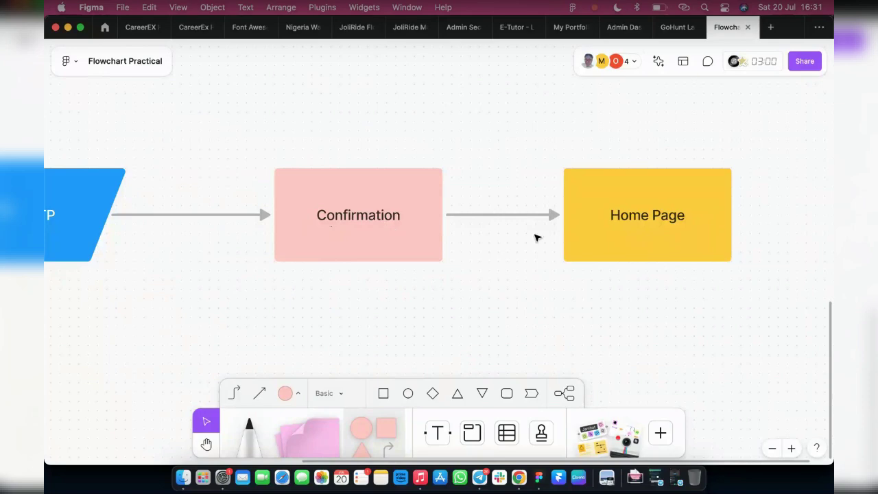
scroll(458, 277, up, 5)
scroll(446, 265, down, 1)
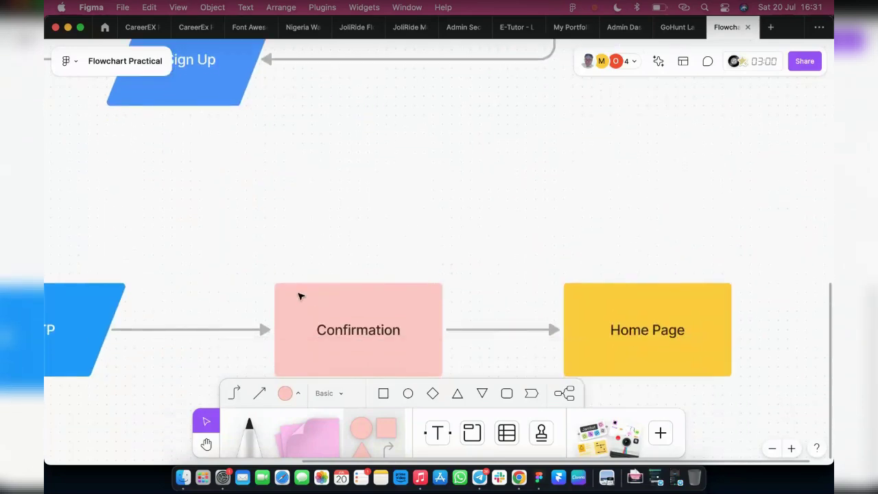
Move the Confirmation box right and below the OTP row, and shift Home Page farther right to widen the spacing
click(572, 323)
scroll(582, 302, down, 1)
scroll(581, 304, down, 5)
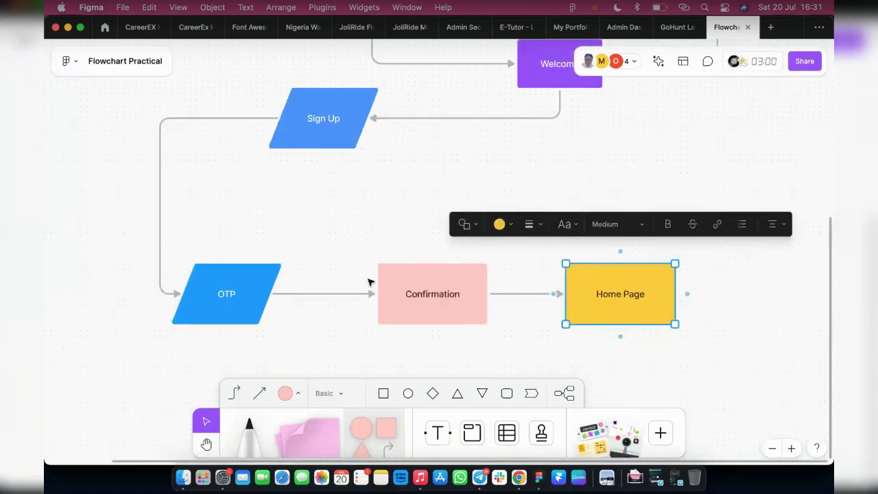
key(Tab)
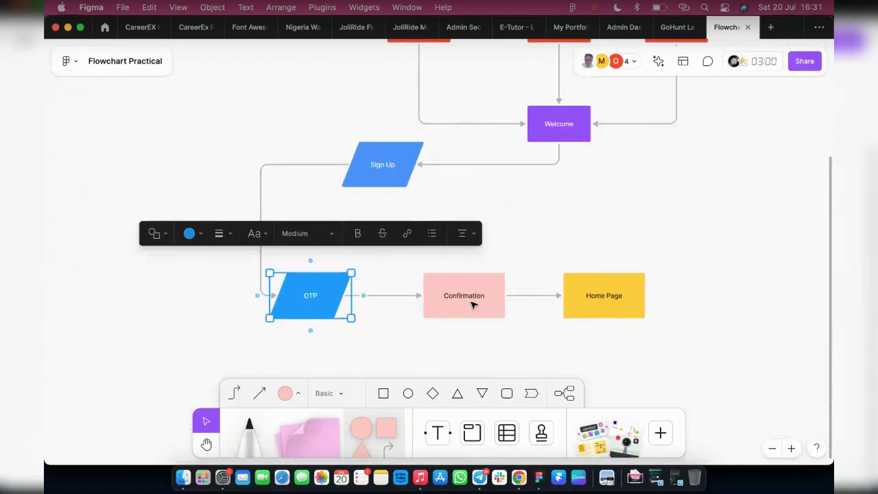
click(471, 303)
drag(471, 304, 503, 334)
drag(595, 312, 680, 313)
click(495, 326)
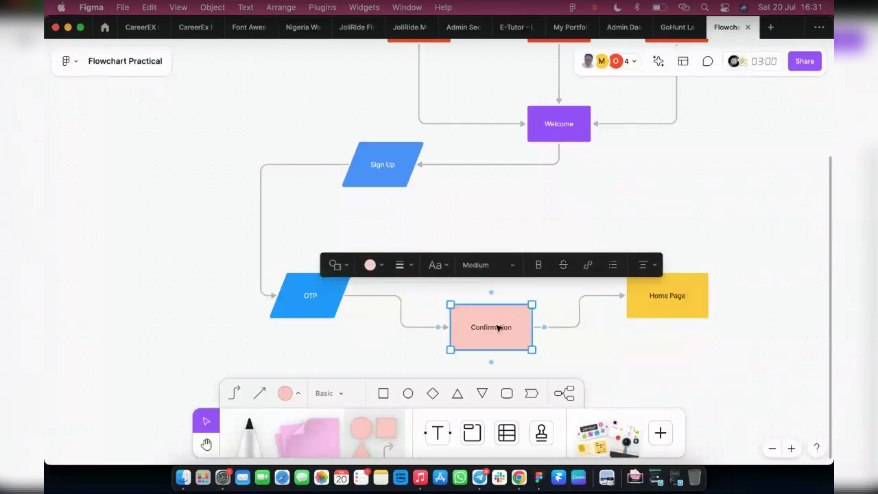
drag(498, 327, 528, 327)
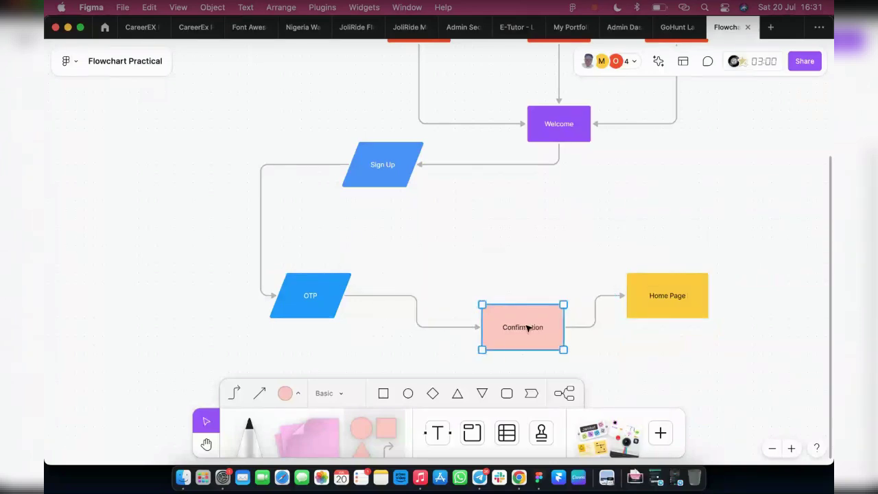
Move the Sign Up parallelogram left and slightly up, and shift the OTP parallelogram left along its row
click(388, 168)
drag(388, 168, 345, 160)
click(312, 291)
drag(310, 301, 274, 296)
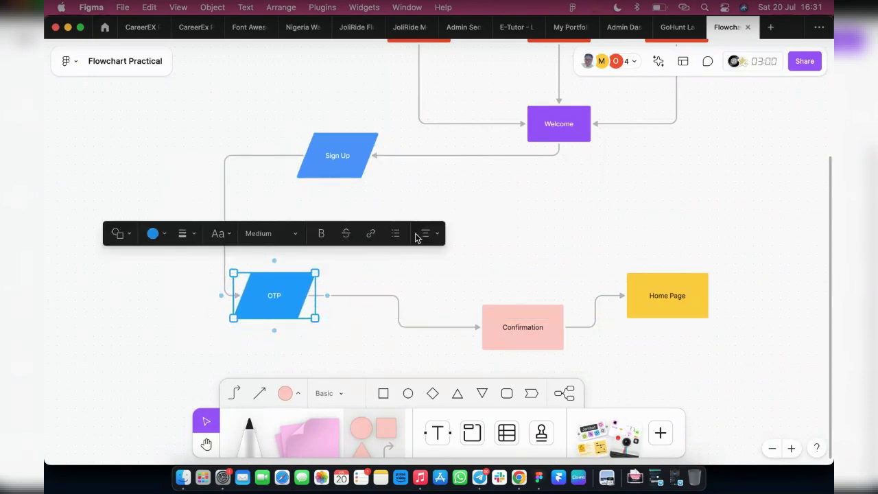
Switch to the lecture slides in Chrome and go back from the Thank You slide to the one explaining wireframes
click(520, 477)
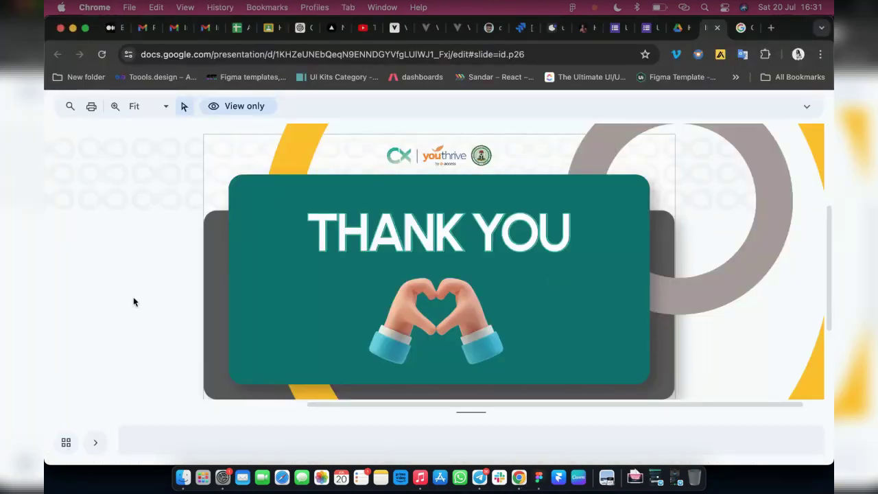
scroll(130, 302, up, 2)
scroll(131, 302, up, 5)
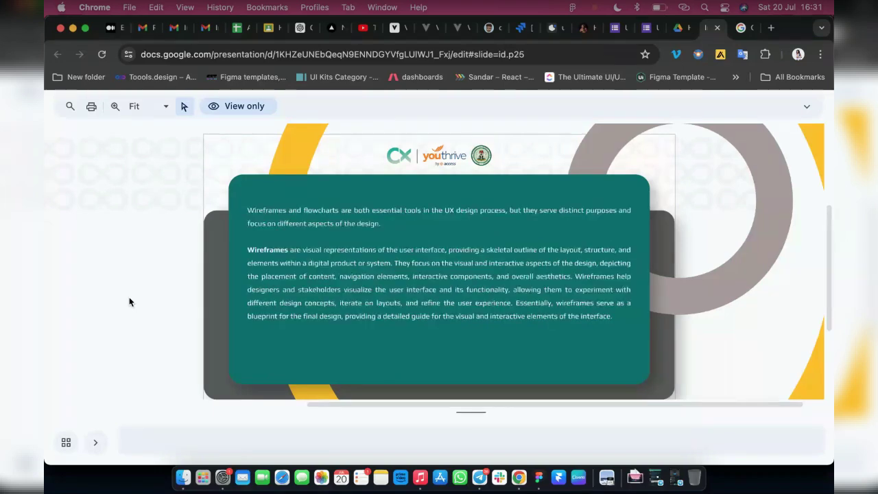
Review the presentation slides on wire flows, flowchart purpose, the purchase flow and swimlane examples, and flowchart symbols
scroll(131, 302, up, 2)
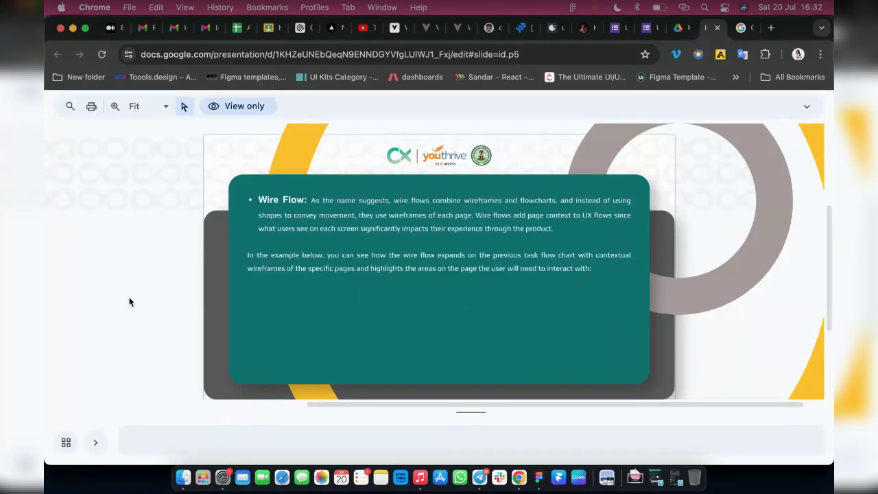
scroll(130, 302, up, 2)
scroll(131, 302, down, 1)
scroll(130, 302, down, 4)
scroll(130, 301, down, 1)
scroll(131, 301, up, 1)
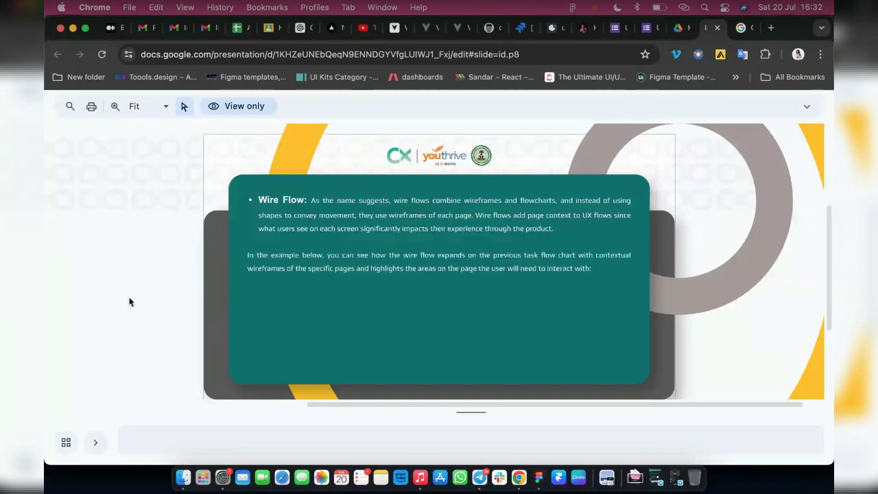
scroll(130, 301, up, 1)
scroll(131, 302, up, 1)
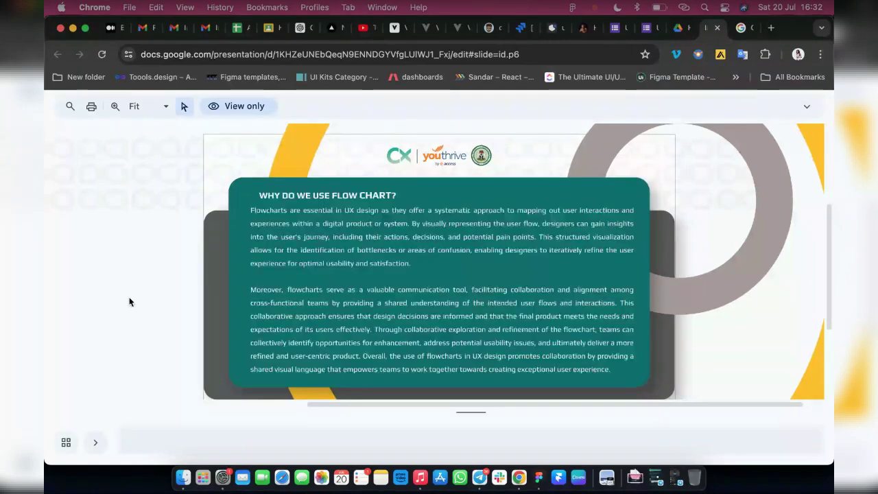
scroll(130, 301, down, 1)
scroll(130, 302, down, 1)
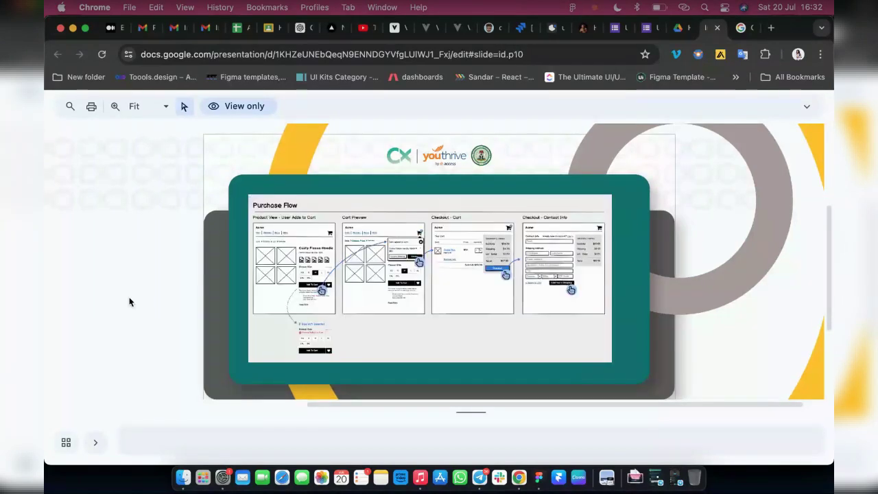
scroll(130, 302, down, 1)
scroll(130, 302, down, 1)
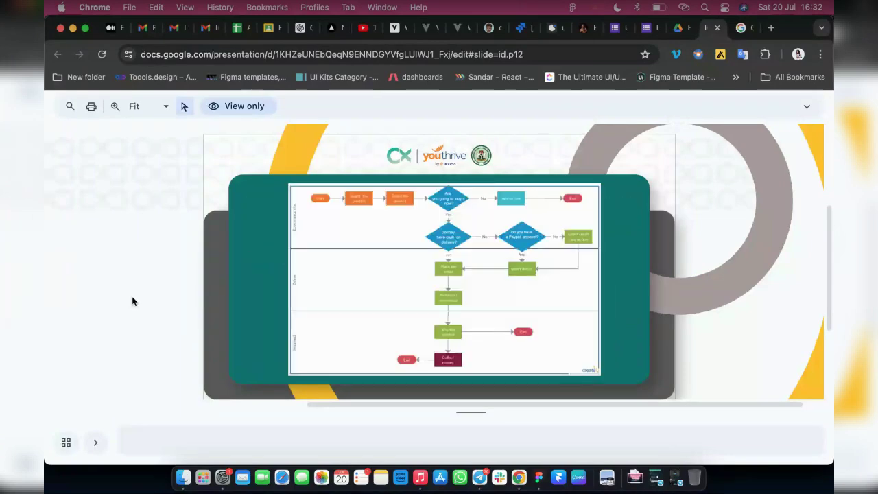
scroll(164, 301, down, 1)
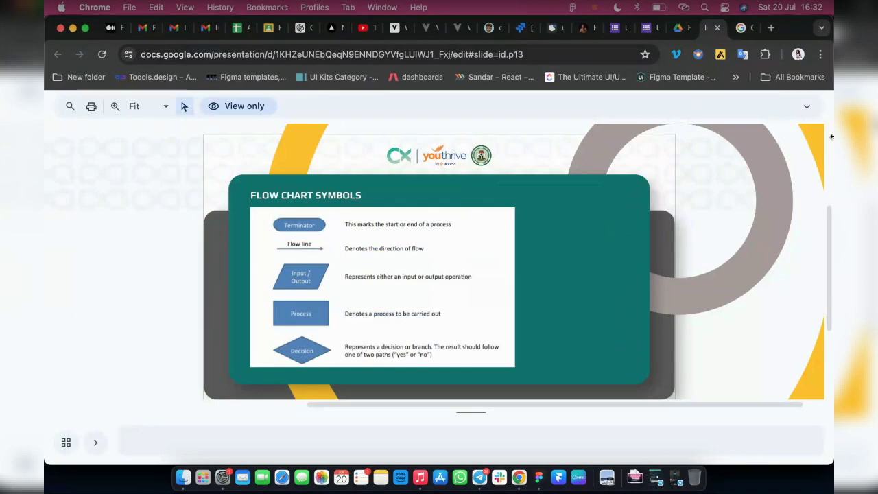
Switch to the Flowchart Practical board in Figma and move the OTP shape slightly closer to Confirmation
click(541, 483)
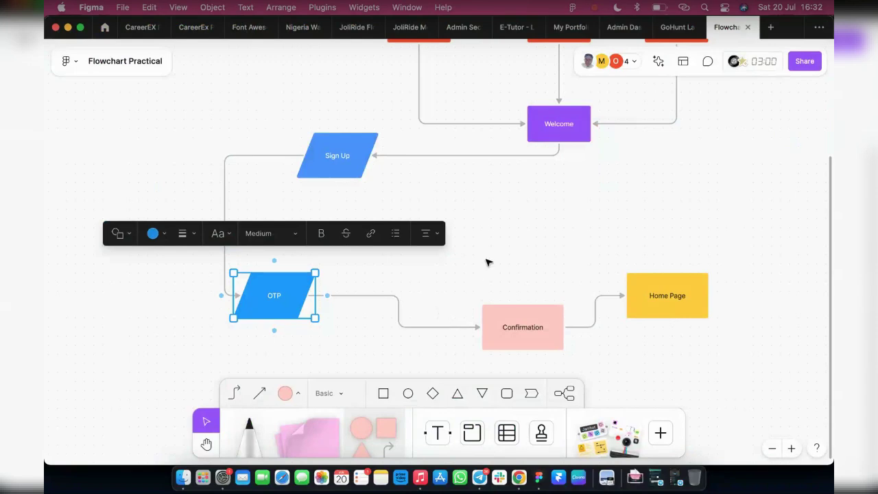
click(515, 257)
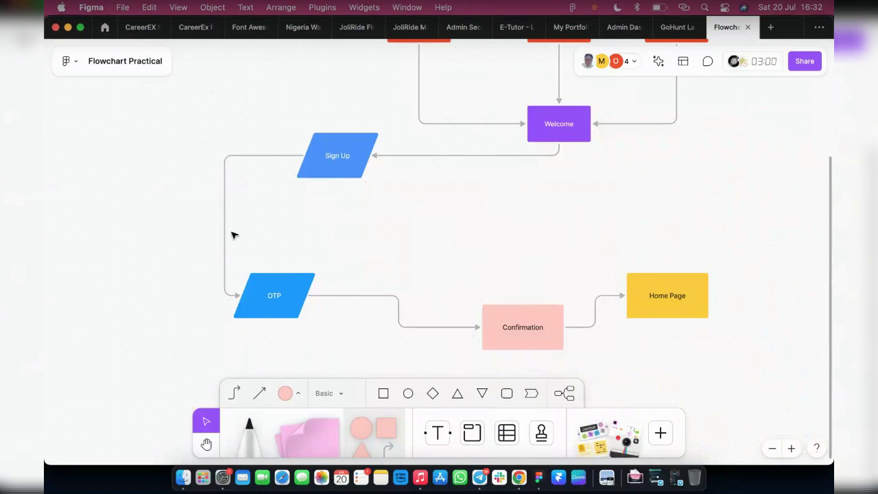
drag(278, 288, 301, 287)
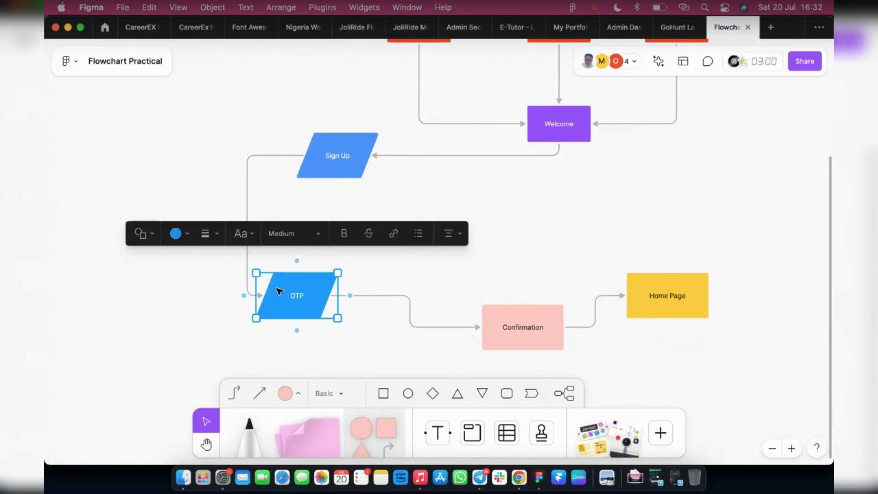
Replace the connector from OTP to Confirmation with one leading from OTP to a new diamond decision shape
mouse_move(354, 292)
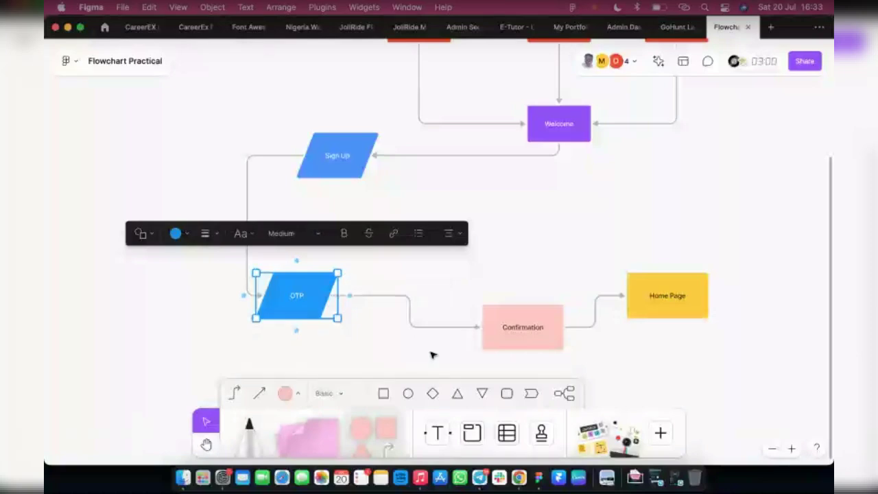
click(457, 329)
key(Delete)
click(306, 307)
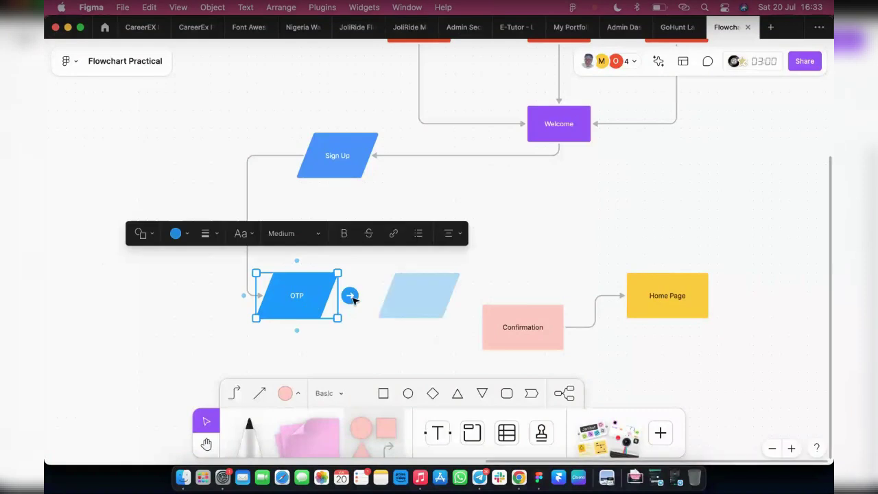
drag(350, 295, 397, 294)
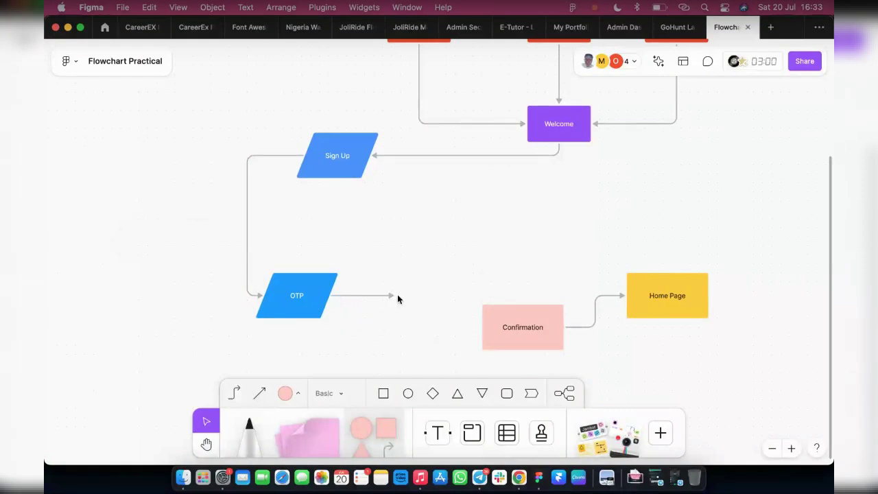
click(408, 245)
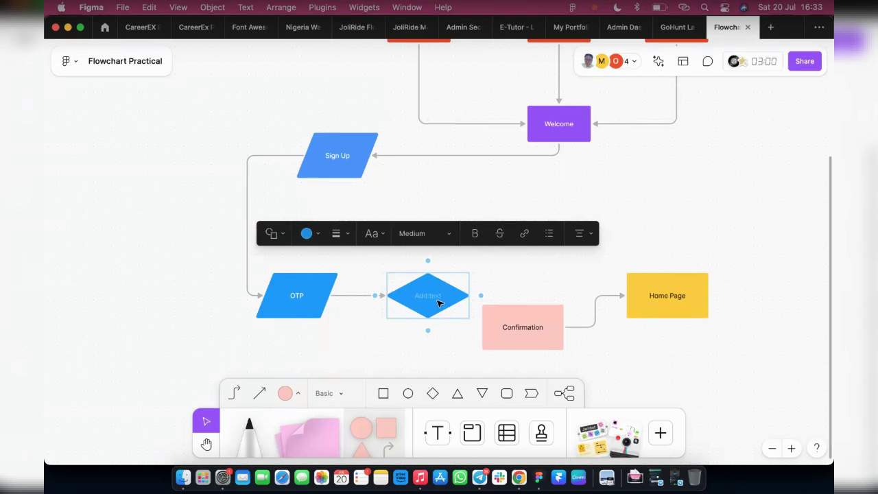
Move the Confirmation and Home Page shapes together away from the new diamond to make room
scroll(426, 291, up, 3)
scroll(484, 323, down, 2)
drag(786, 413, 515, 275)
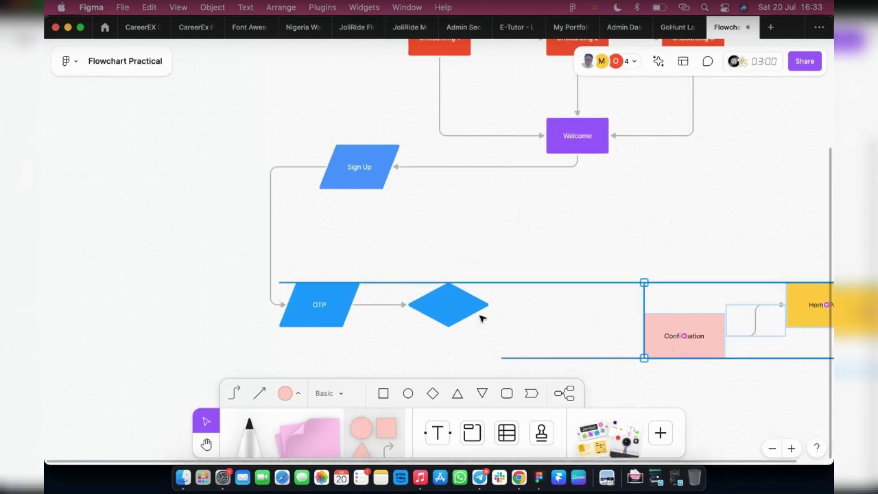
Label the diamond after OTP with the text "Code correct?"
click(455, 316)
double_click(457, 317)
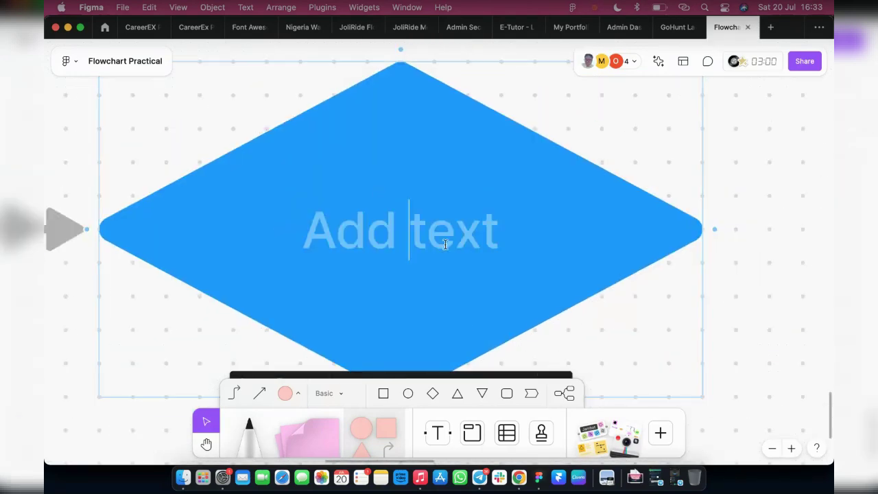
text(Inform)
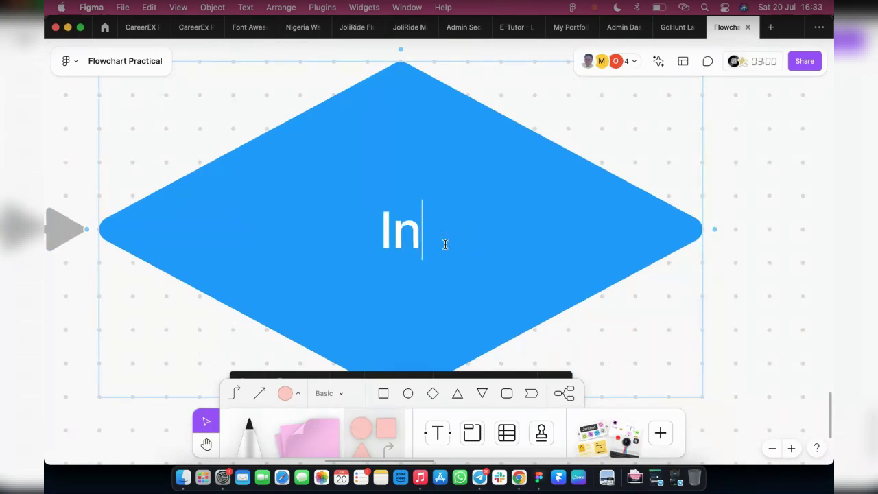
key(BackSpace)
key(BackSpace)
key(BackSpace)
key(BackSpace)
key(BackSpace)
key(BackSpace)
text(Code c)
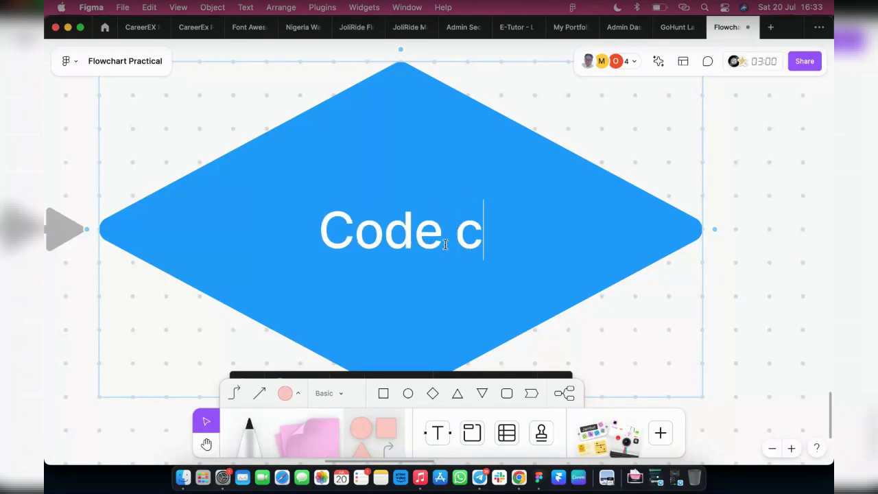
text(orrect?)
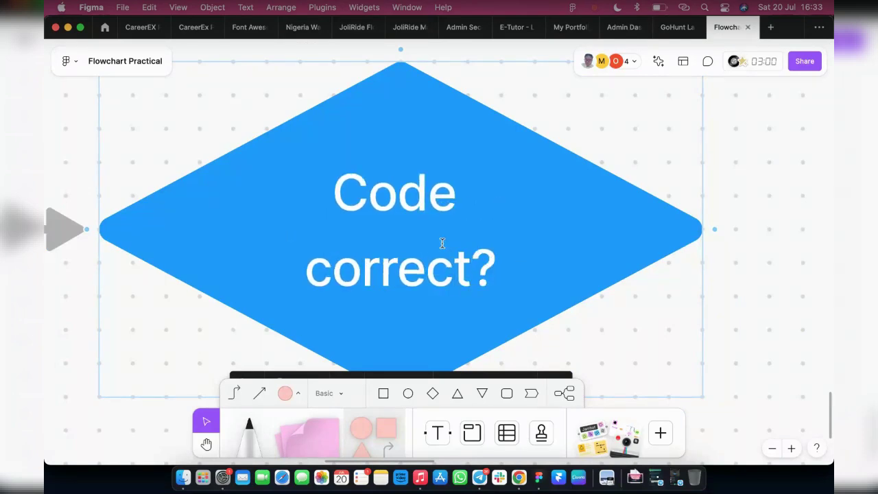
key(Escape)
scroll(441, 243, down, 5)
key(Escape)
Enlarge the "Code correct?" diamond so its label fits on one line, keeping it level with the OTP shape
click(465, 233)
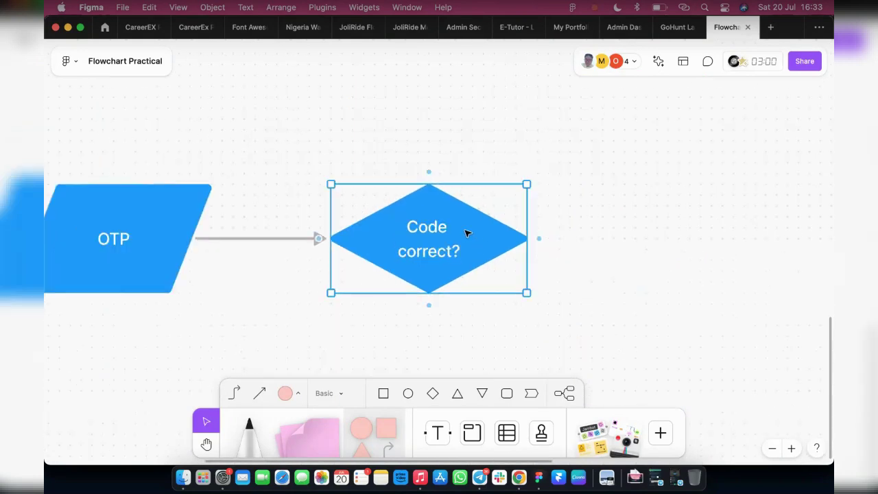
drag(432, 184, 437, 173)
drag(526, 247, 560, 252)
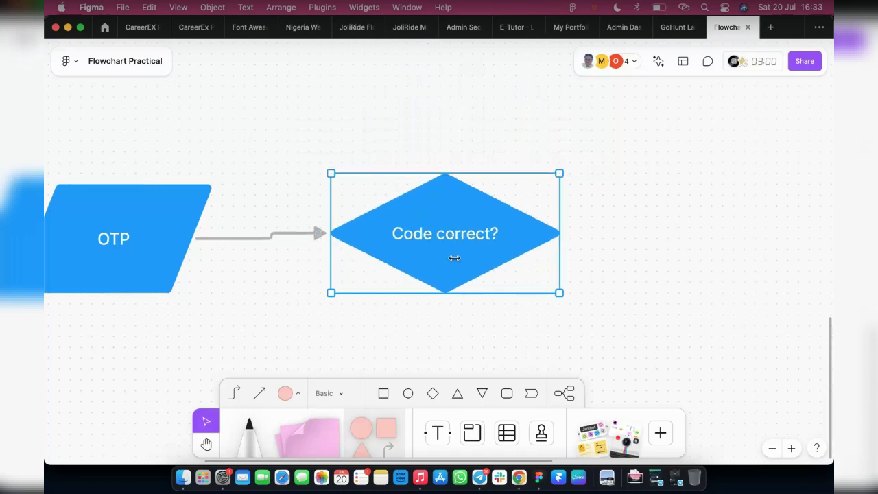
drag(437, 297, 438, 315)
drag(459, 268, 464, 274)
scroll(464, 274, down, 5)
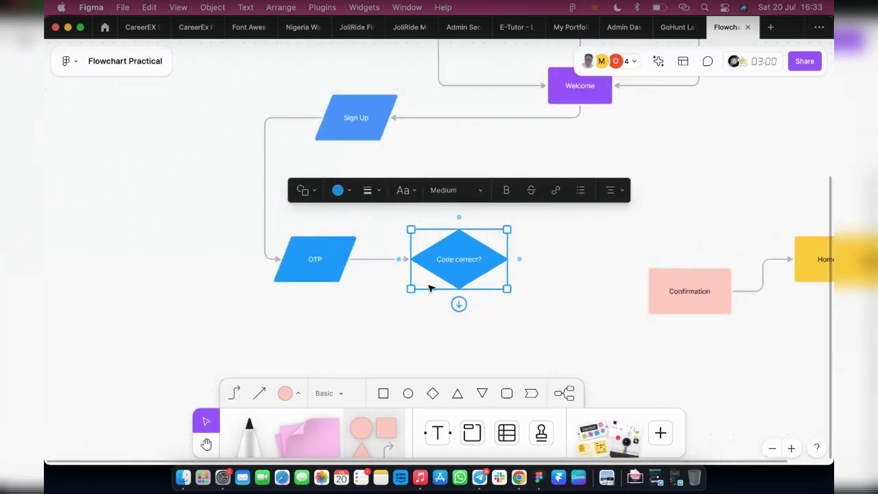
click(475, 297)
click(470, 269)
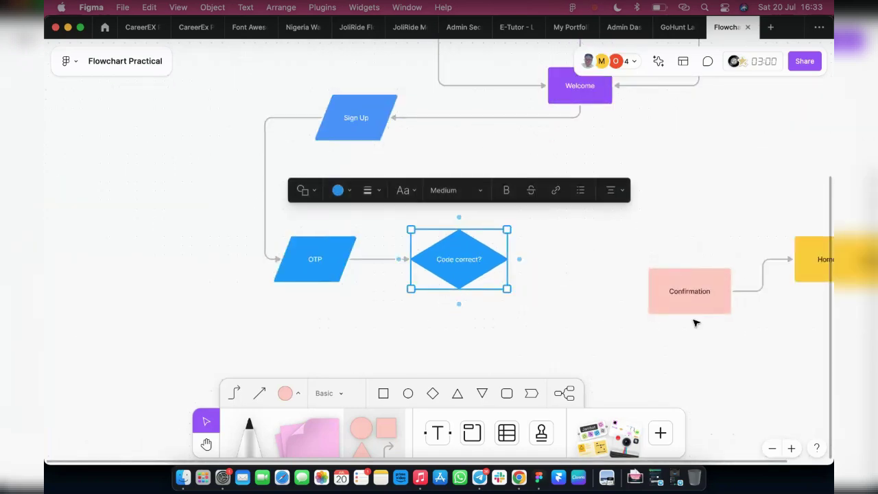
Move the Confirmation and Home Page shapes together closer to the "Code correct?" diamond
click(648, 249)
drag(646, 207, 800, 333)
drag(700, 290, 617, 256)
key(Escape)
click(488, 256)
click(681, 291)
drag(681, 291, 610, 277)
key(Escape)
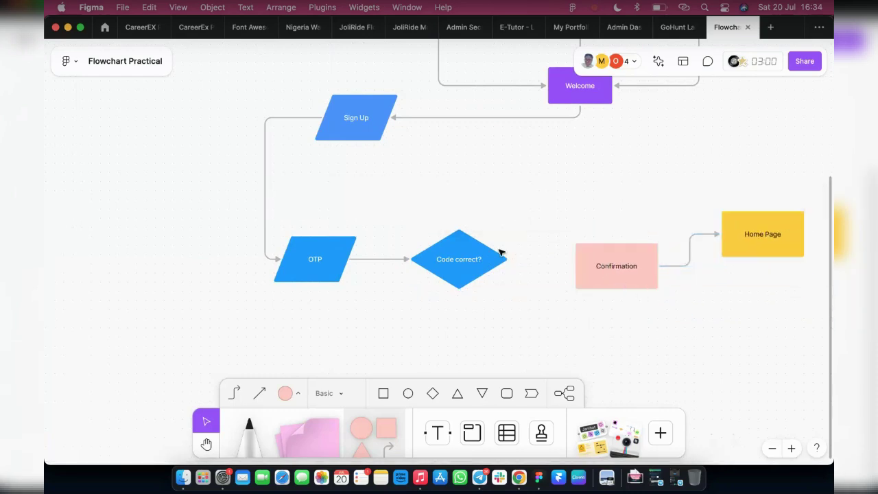
Connect the "Code correct?" diamond to the Confirmation shape and color that connector green
click(477, 265)
mouse_move(520, 261)
drag(519, 261, 577, 267)
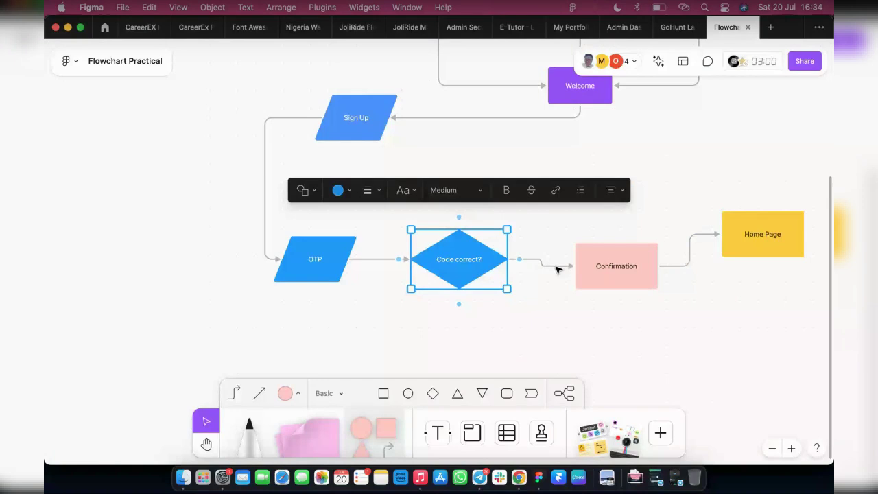
click(548, 268)
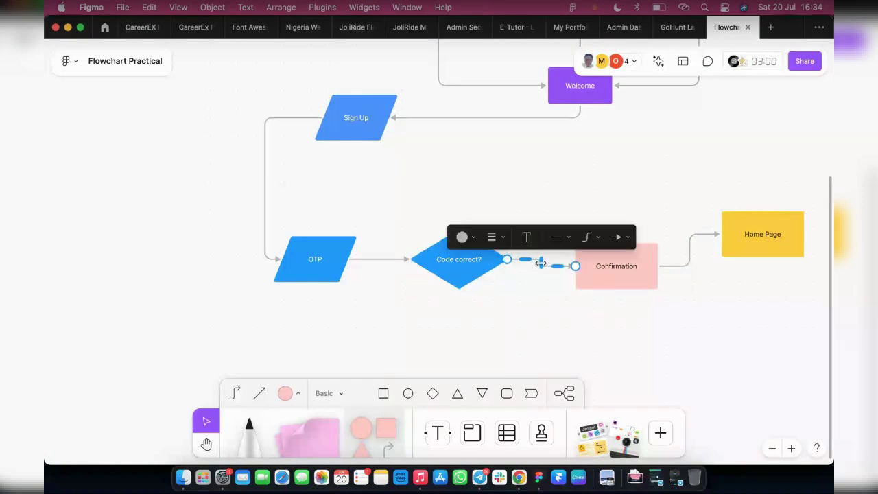
click(464, 238)
click(486, 193)
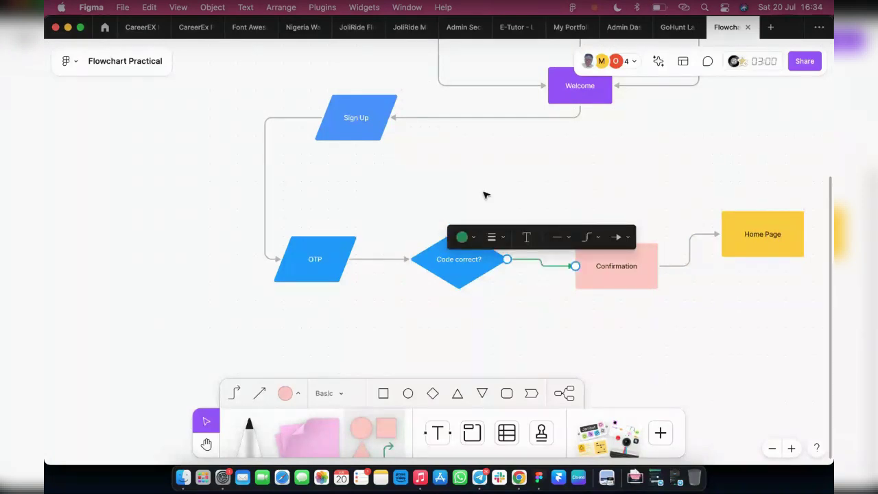
Add the label "Yes" to the green connector between "Code correct?" and Confirmation
scroll(538, 267, up, 10)
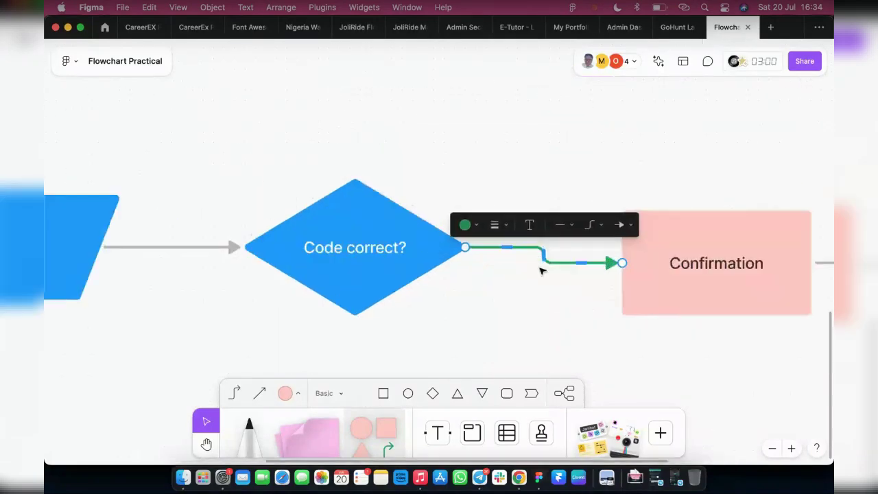
double_click(556, 233)
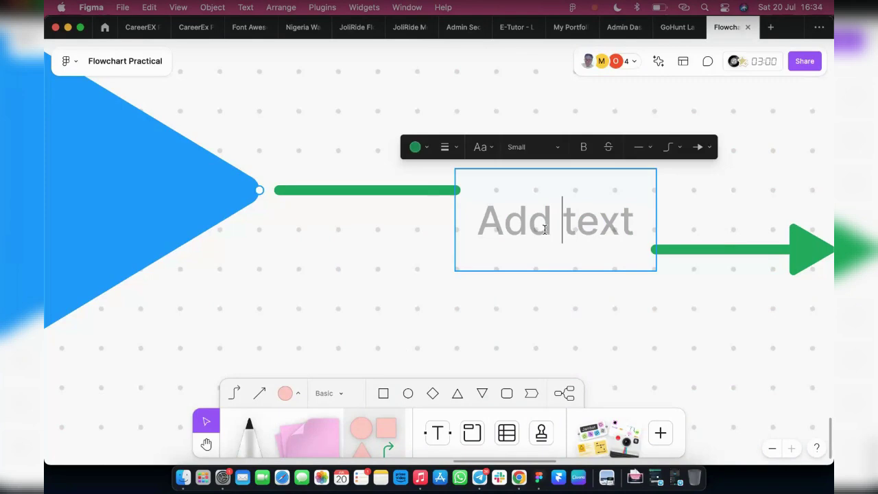
text(Yes)
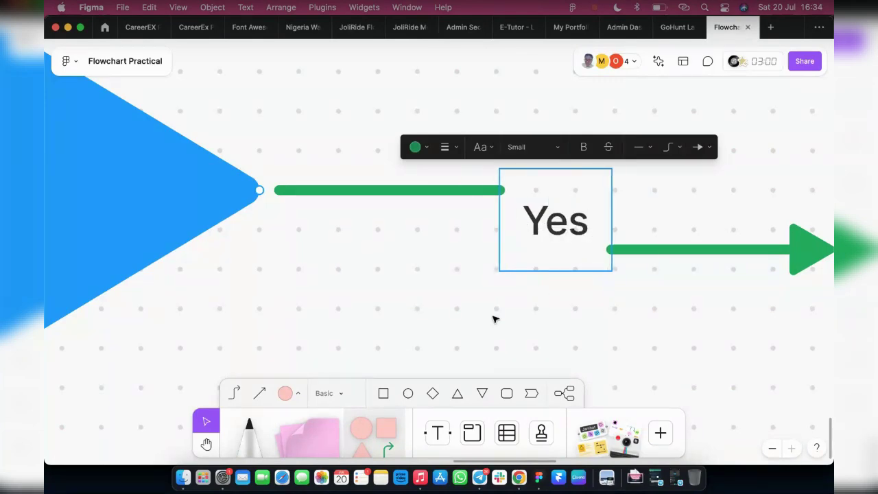
click(495, 318)
scroll(495, 318, down, 5)
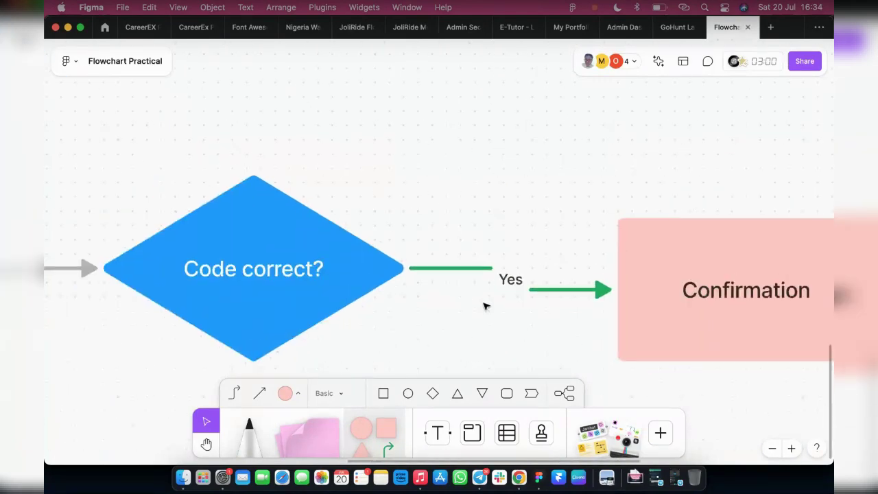
Align the Confirmation shape vertically with the "Code correct?" diamond so the "Yes" connector runs straight
scroll(592, 308, right, 5)
drag(538, 299, 572, 282)
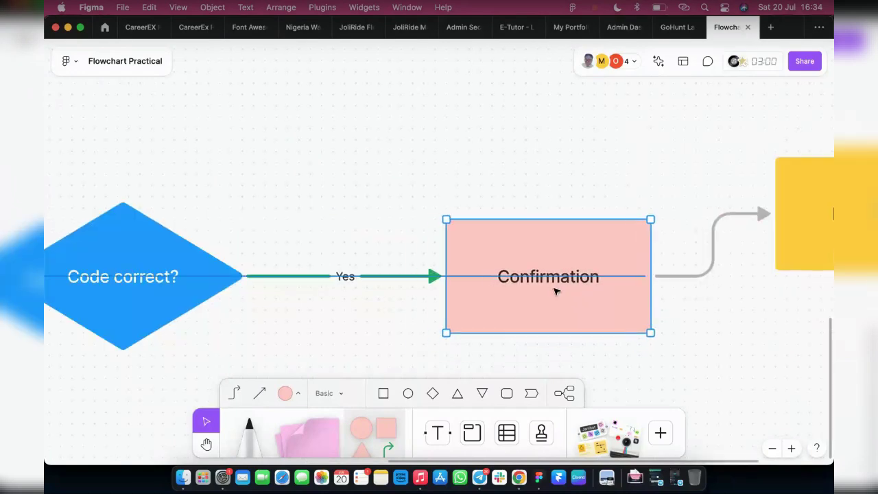
click(290, 227)
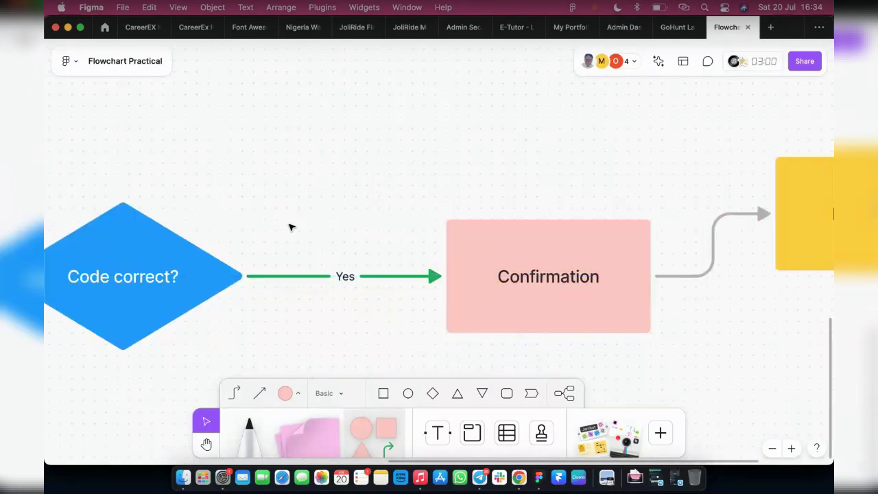
Connect the top of the "Code correct?" diamond back to the top of OTP and raise that connector's horizontal segment
scroll(290, 233, down, 2)
scroll(150, 272, left, 3)
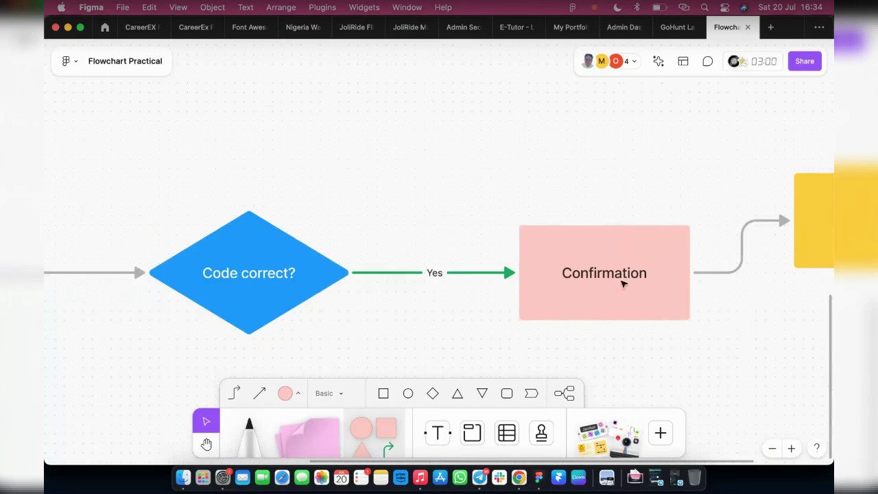
scroll(688, 268, right, 3)
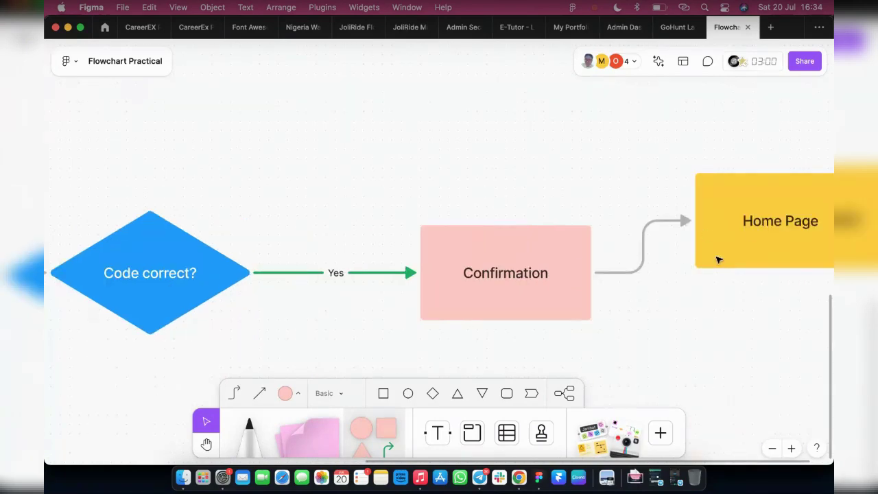
scroll(717, 256, left, 5)
scroll(433, 241, down, 2)
click(358, 239)
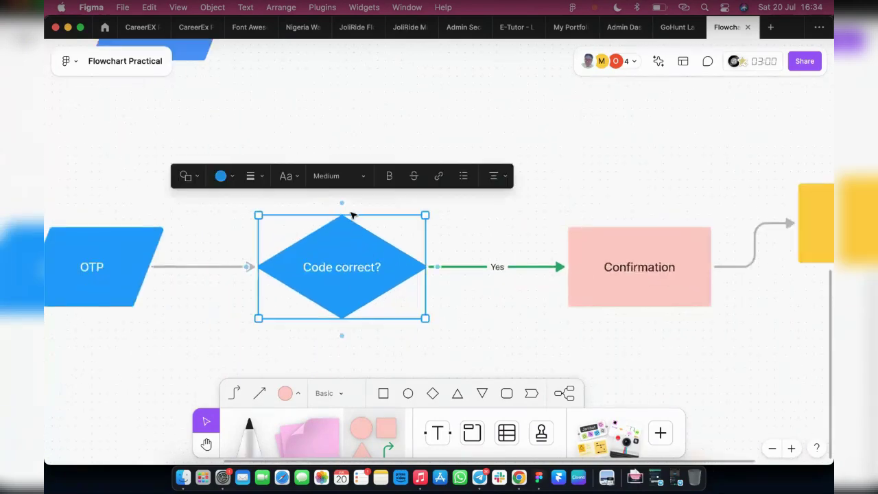
mouse_move(343, 203)
drag(343, 203, 91, 225)
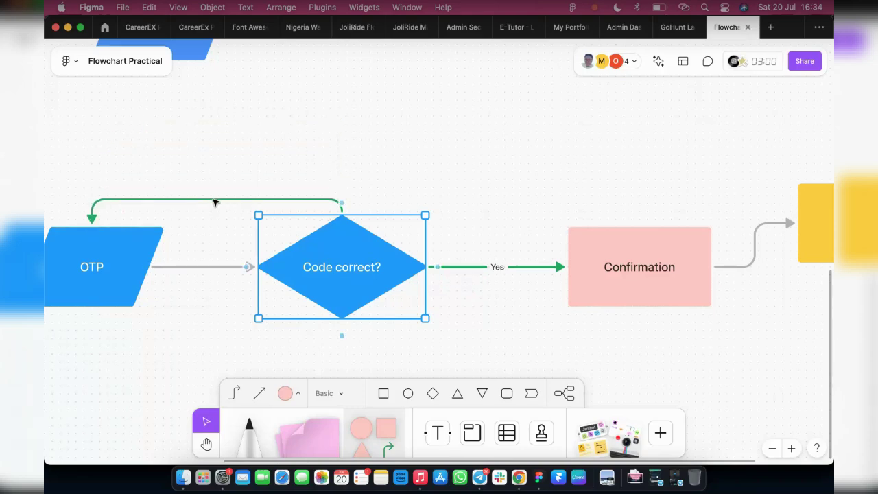
click(215, 199)
drag(218, 197, 219, 179)
Color the connector running from "Code correct?" back to OTP red and label it "No"
click(134, 158)
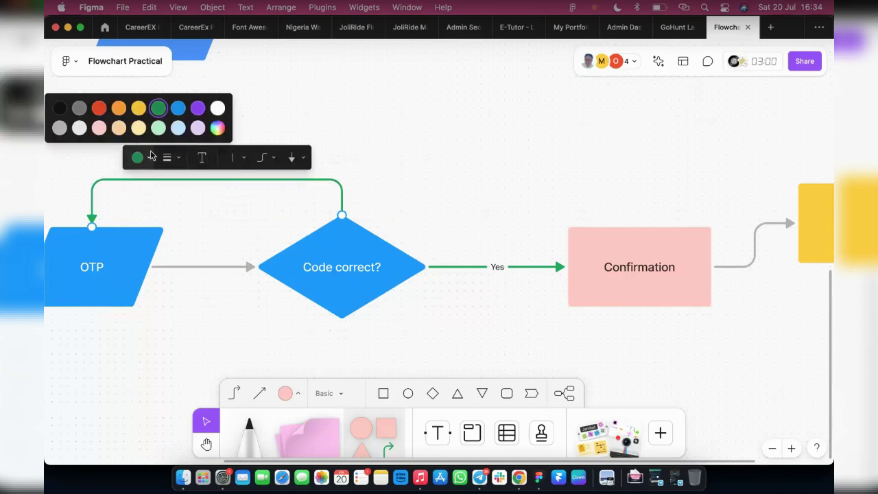
click(97, 109)
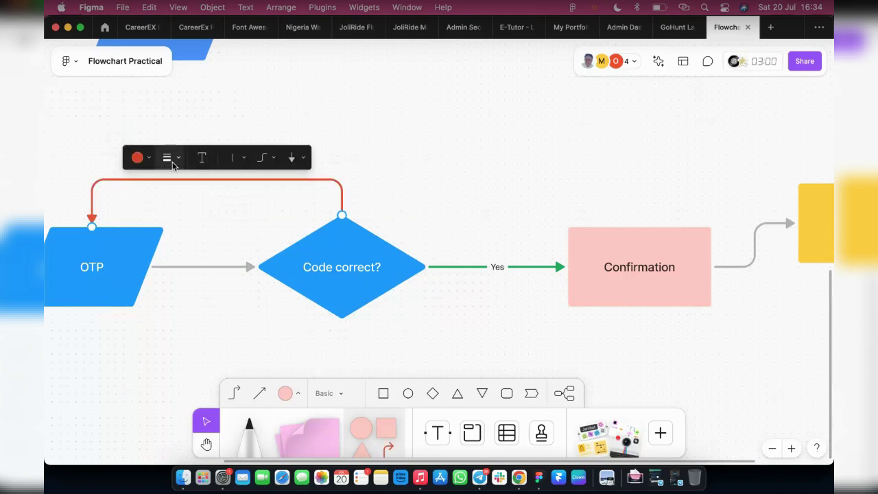
scroll(173, 165, up, 3)
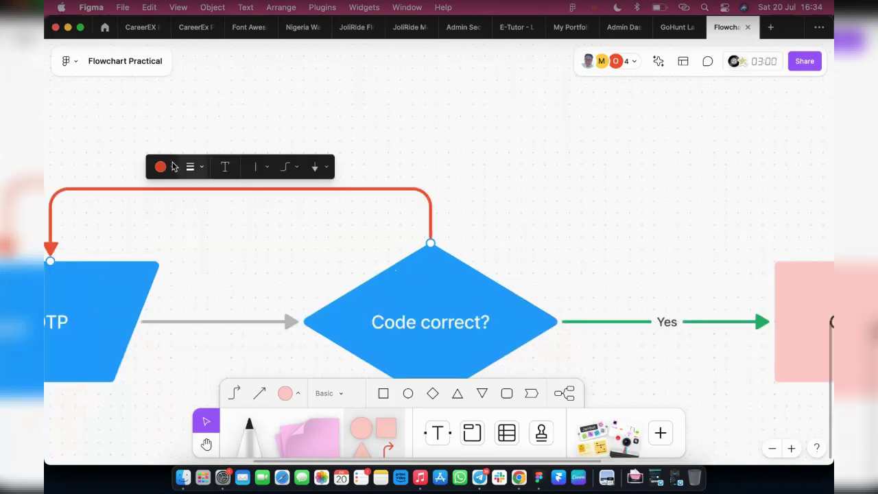
double_click(226, 189)
text(No)
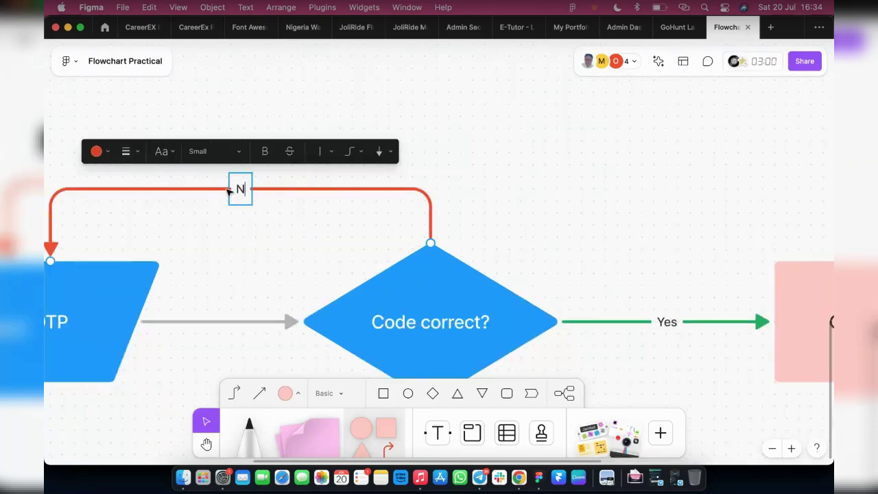
click(517, 215)
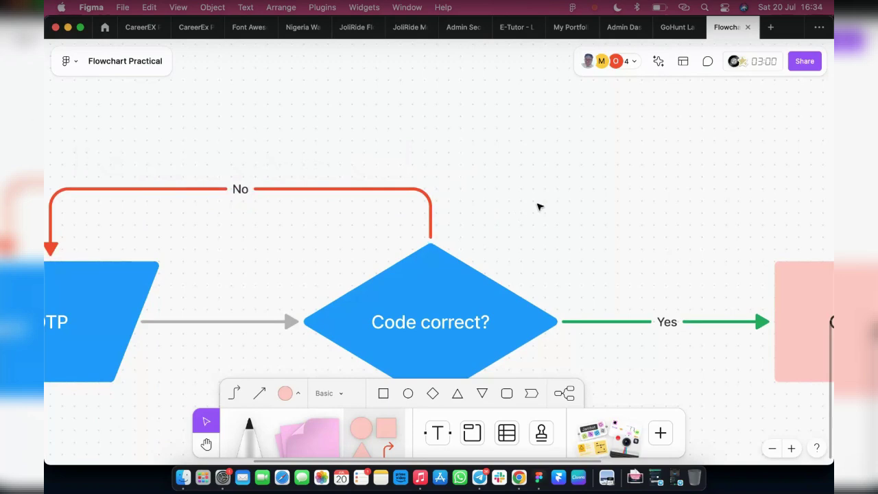
Move the Home Page shape to a spot below and slightly right of the Confirmation shape
scroll(534, 204, down, 3)
scroll(533, 204, down, 1)
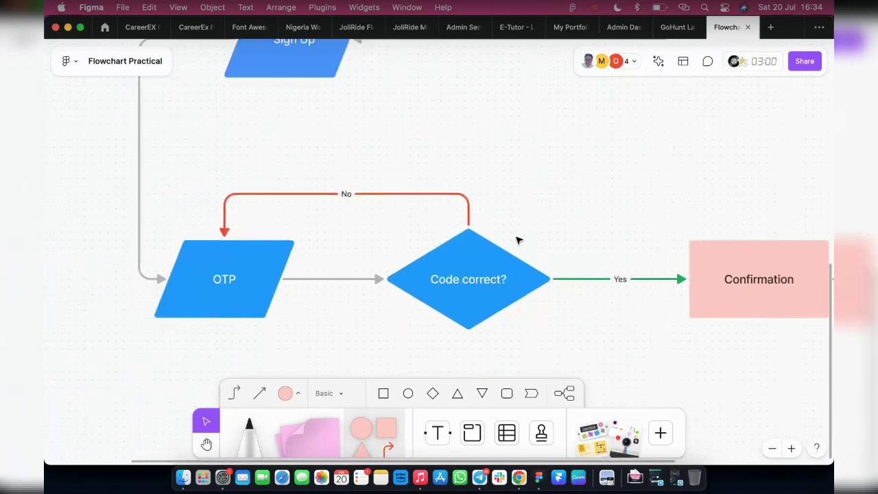
scroll(517, 239, down, 2)
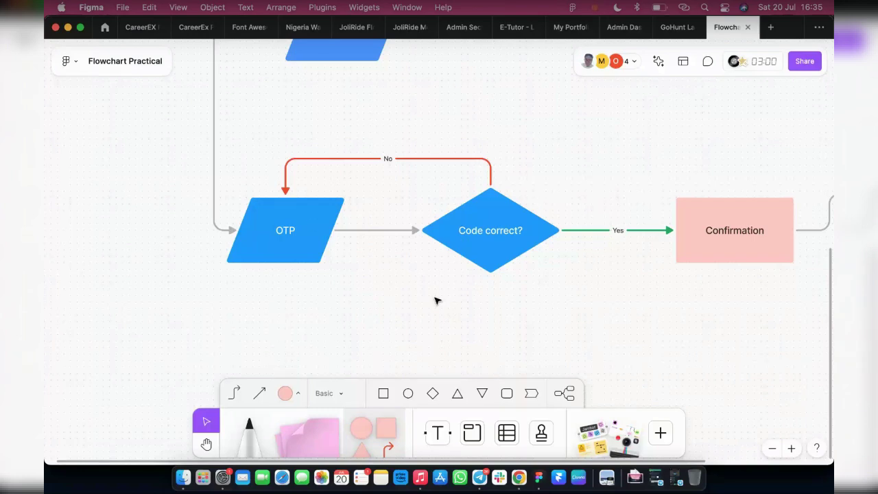
scroll(439, 295, down, 3)
scroll(426, 261, right, 3)
click(425, 260)
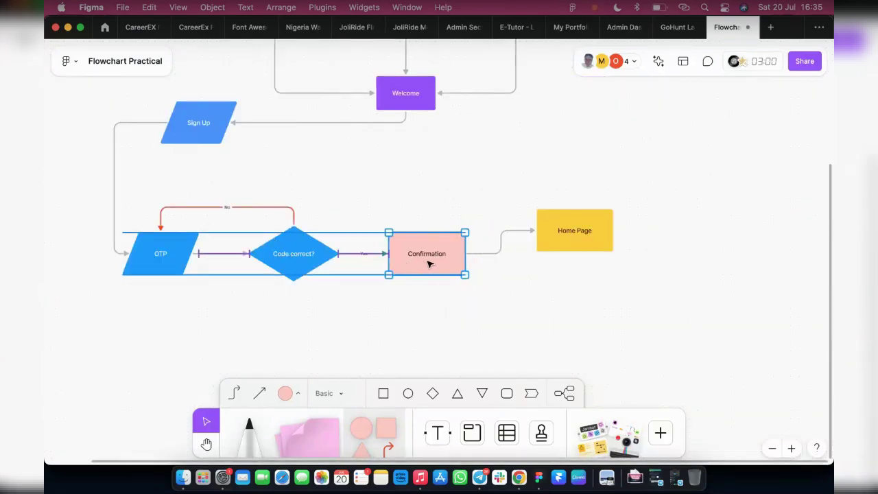
drag(576, 246, 473, 363)
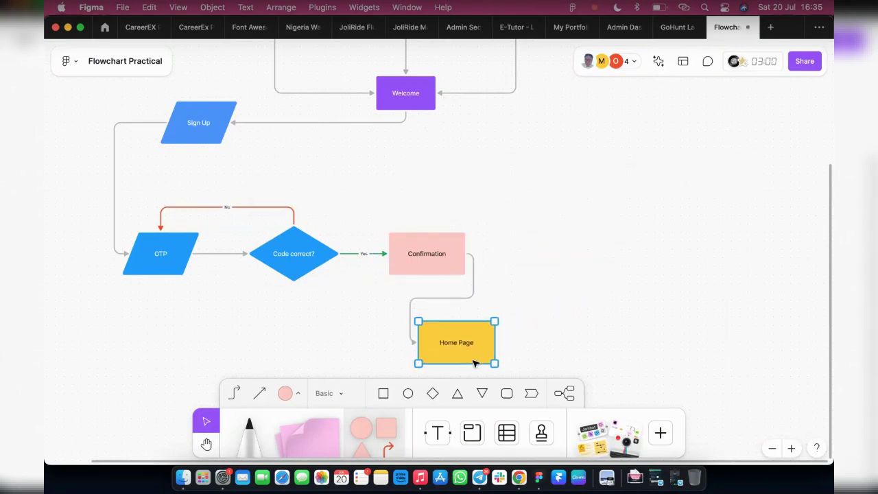
Reattach the start of the Home Page connector to Confirmation's bottom edge and shift Home Page farther to the right of Confirmation
click(466, 254)
drag(466, 254, 426, 275)
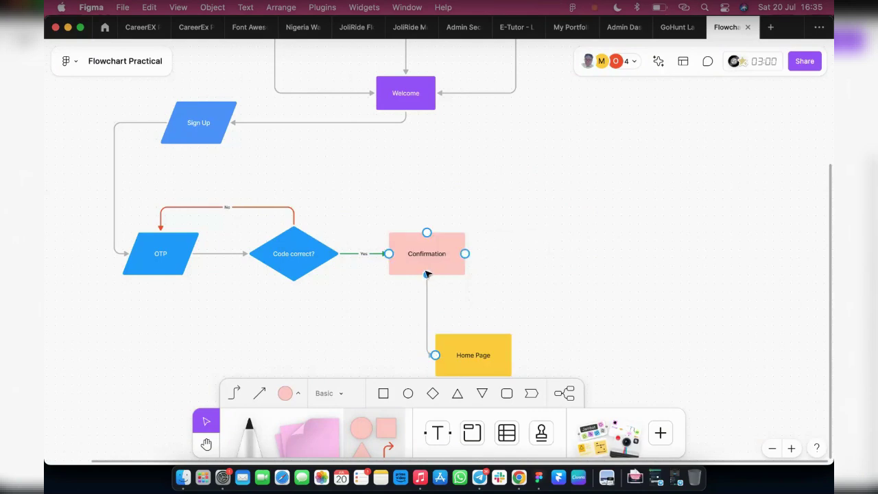
click(539, 279)
scroll(512, 255, down, 5)
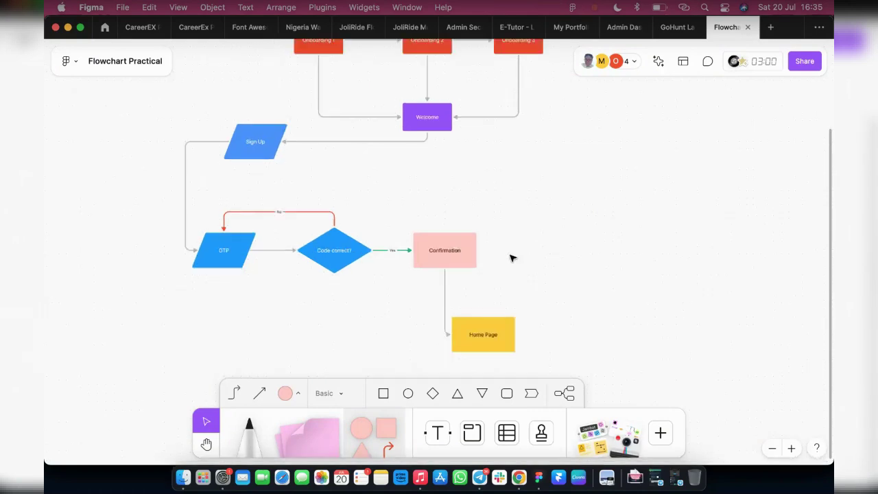
click(518, 305)
drag(519, 306, 525, 309)
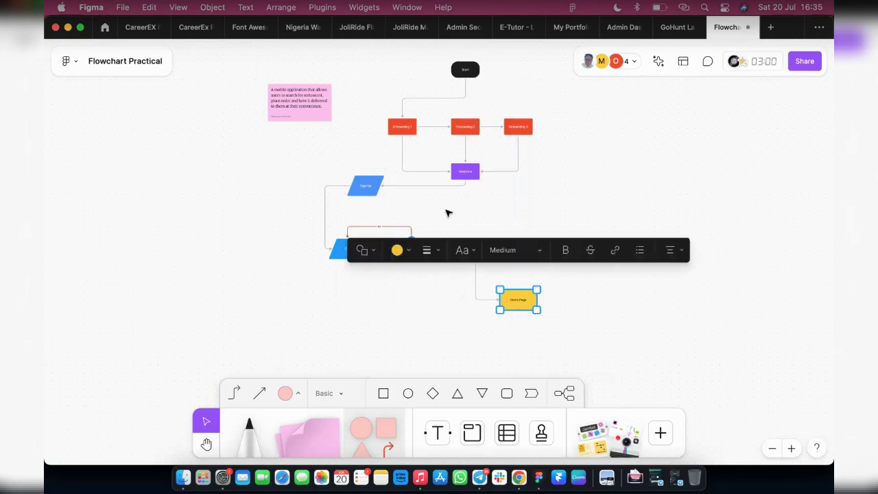
Branch a connected parallelogram off the bottom of Welcome, on the side opposite Sign Up, and label it "Login"
scroll(414, 217, up, 2)
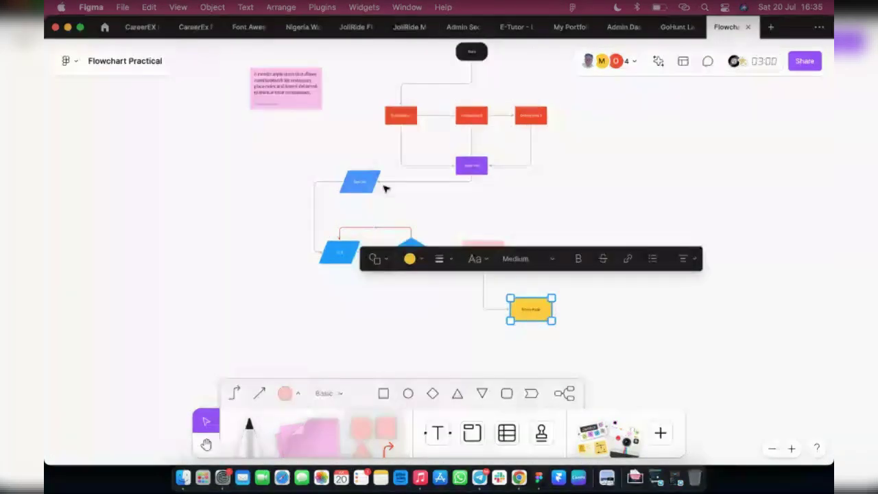
click(472, 166)
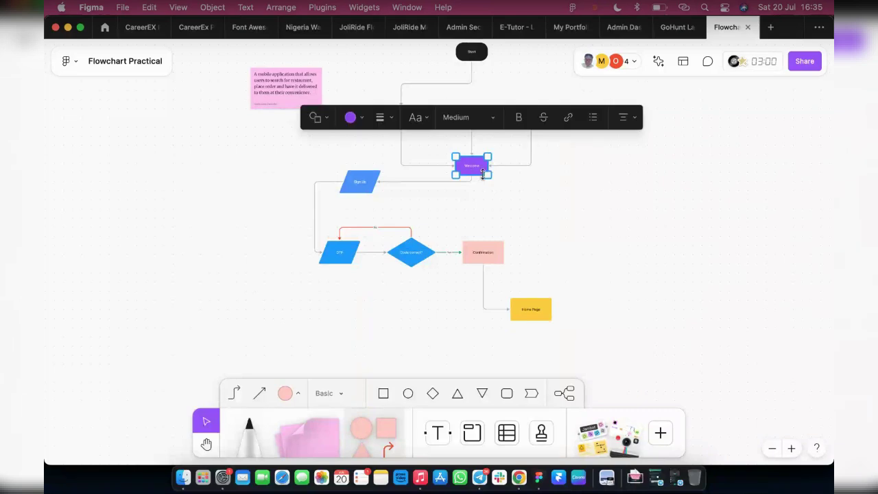
scroll(480, 170, up, 2)
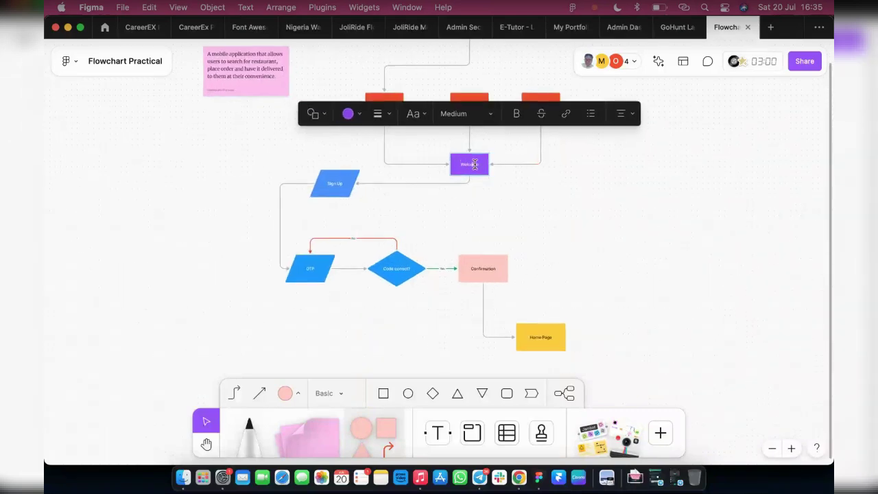
scroll(473, 164, up, 5)
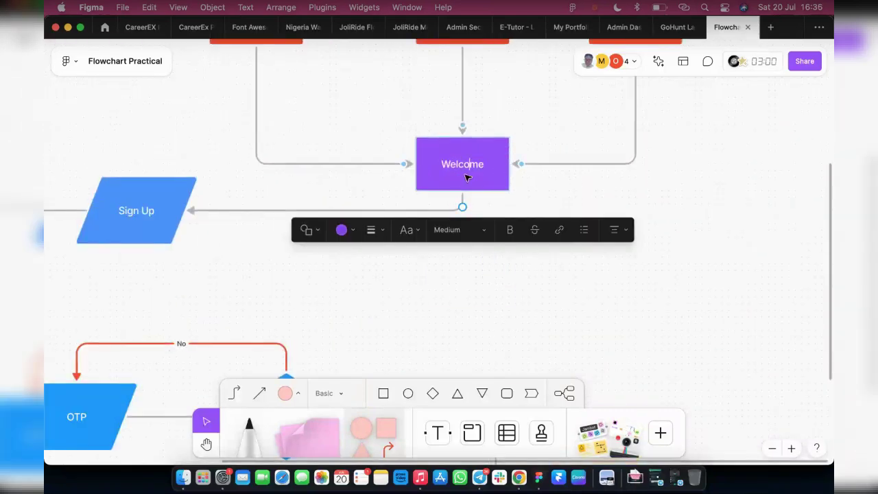
mouse_move(463, 208)
drag(463, 208, 771, 211)
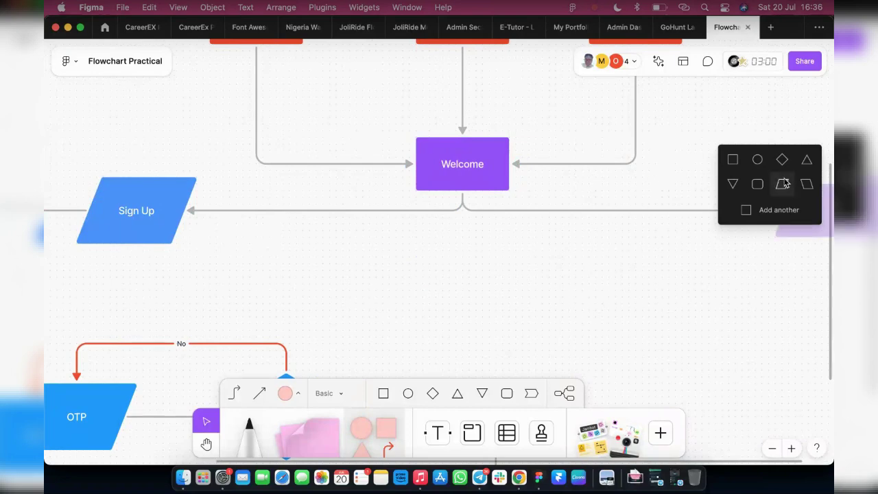
key(Return)
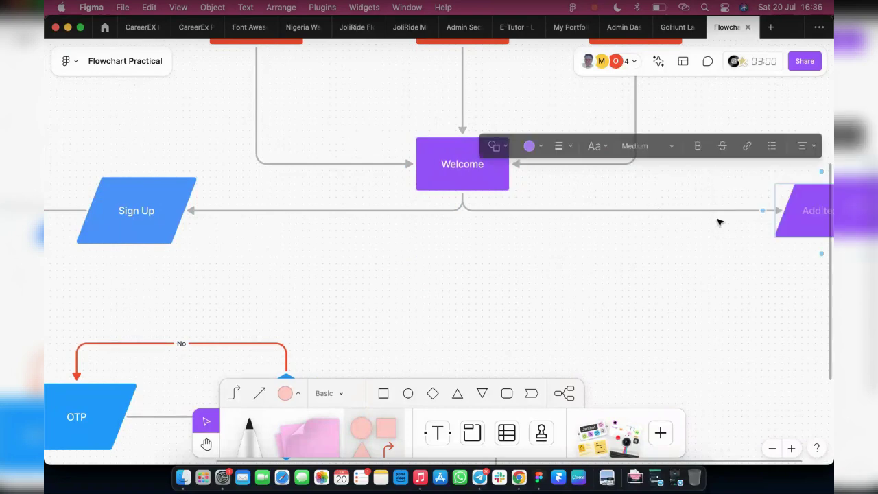
text(Login)
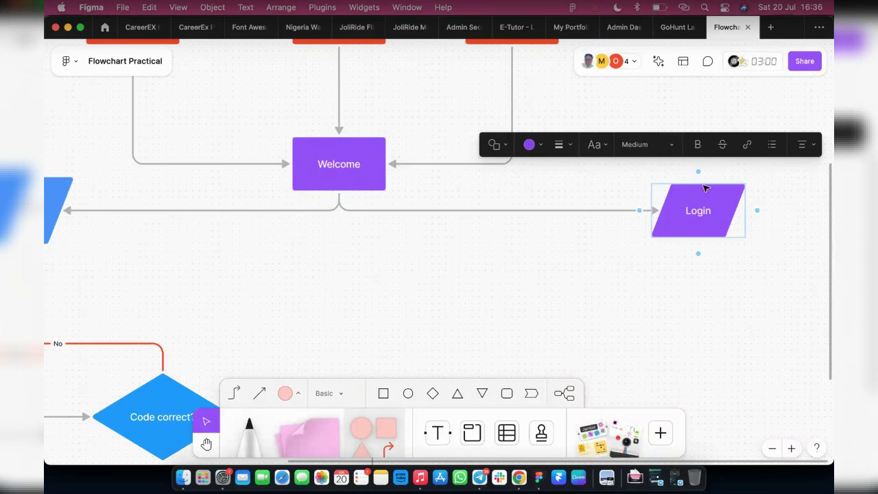
Enlarge the Login parallelogram
click(668, 245)
click(681, 227)
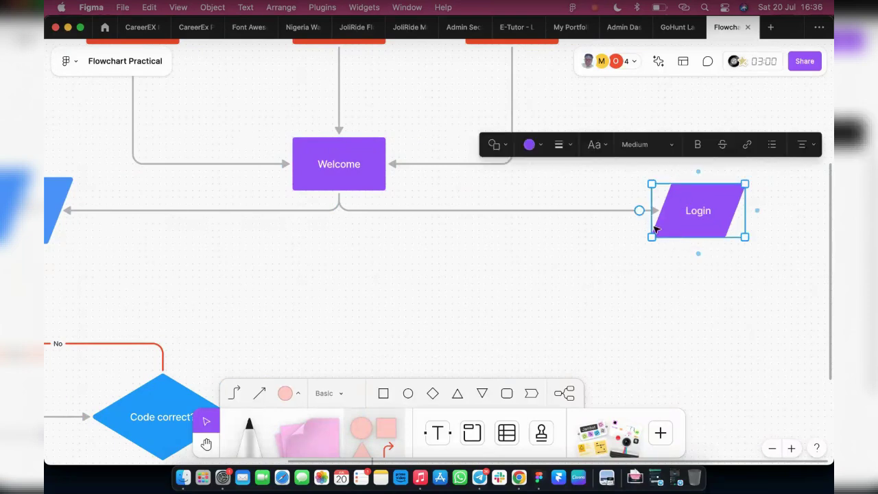
scroll(652, 220, right, 3)
drag(647, 210, 673, 210)
drag(616, 237, 676, 217)
scroll(580, 235, down, 2)
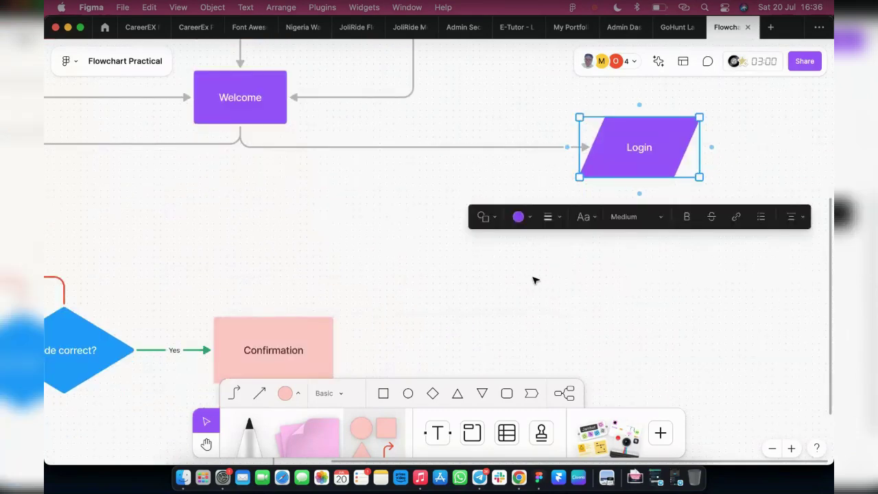
mouse_move(638, 194)
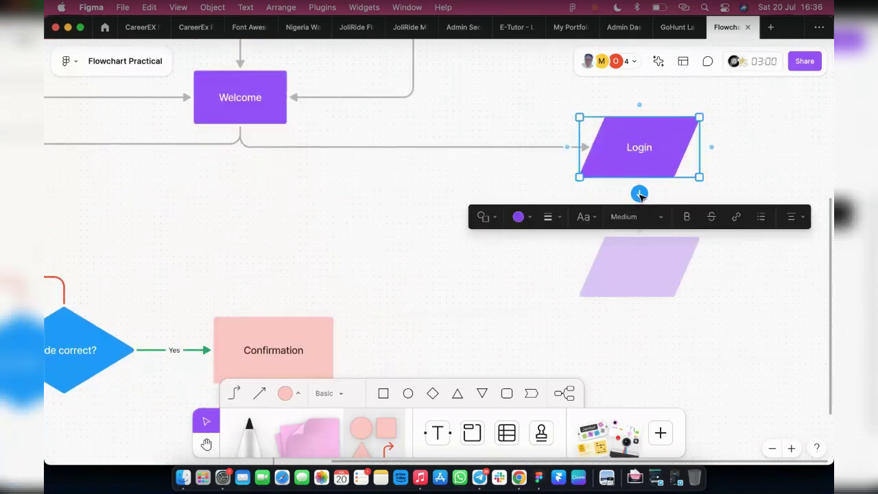
click(485, 217)
click(521, 139)
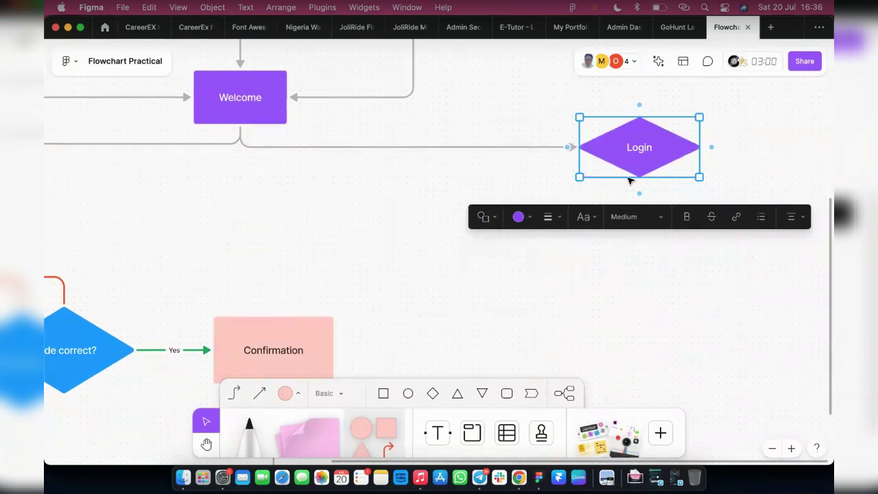
key(super+z)
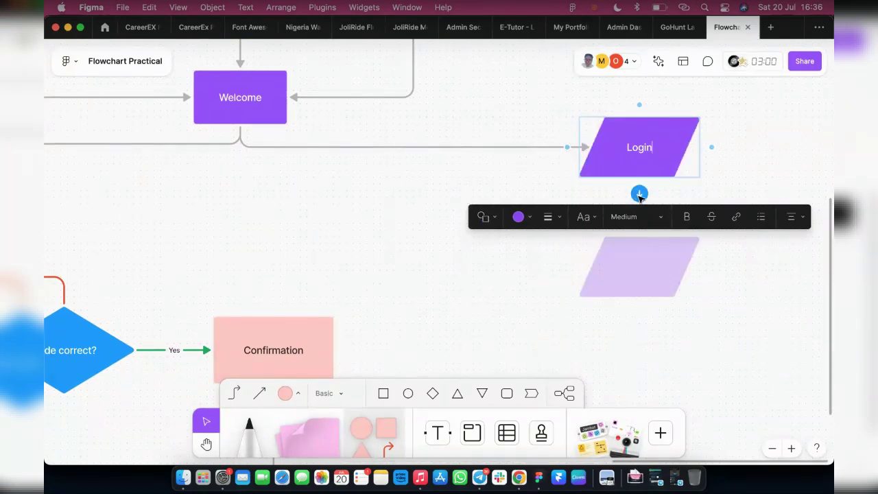
Add a connected shape directly below Login as a diamond and make it slightly taller
click(639, 194)
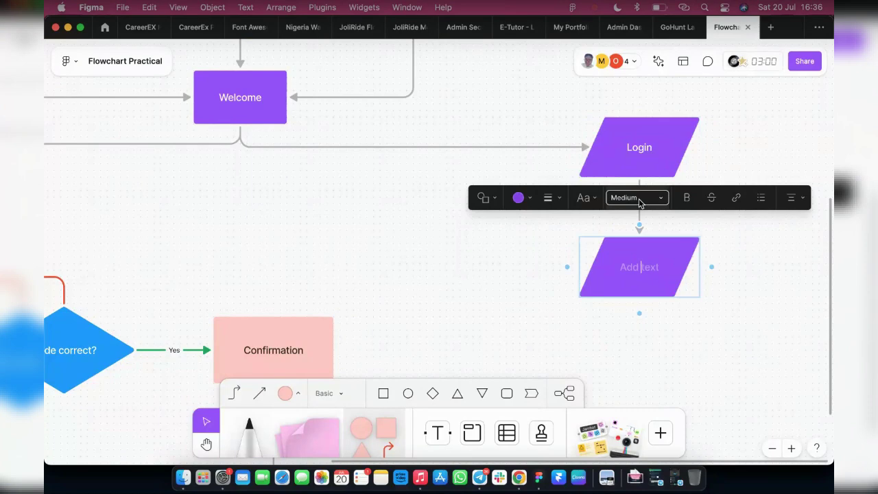
click(518, 197)
click(481, 199)
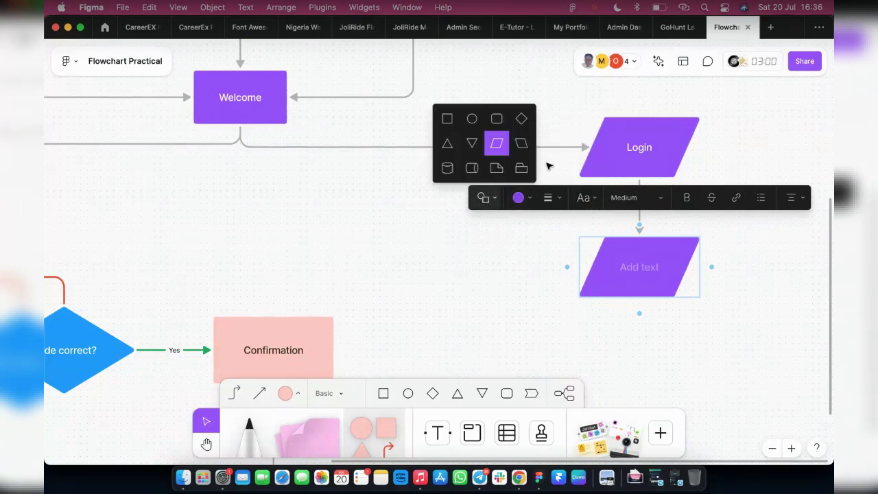
click(520, 129)
click(712, 327)
click(641, 284)
drag(639, 313, 645, 297)
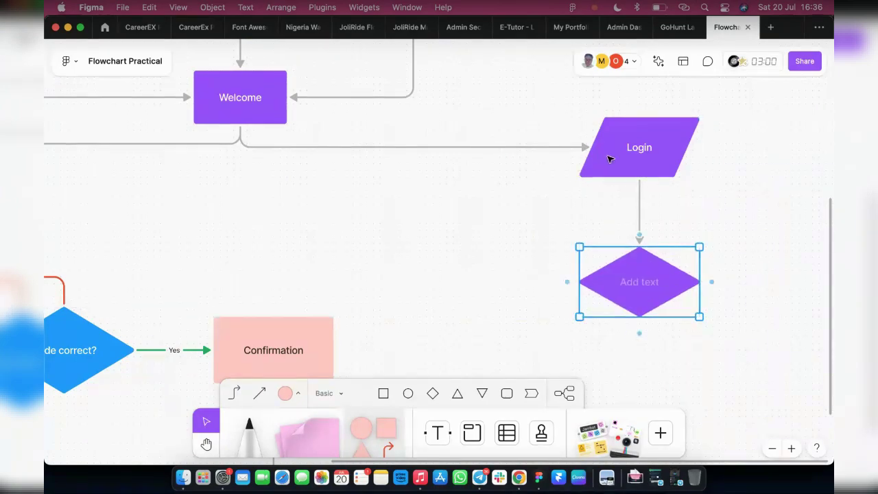
Label the diamond below Login "Information correct?" and enlarge the diamond
double_click(645, 280)
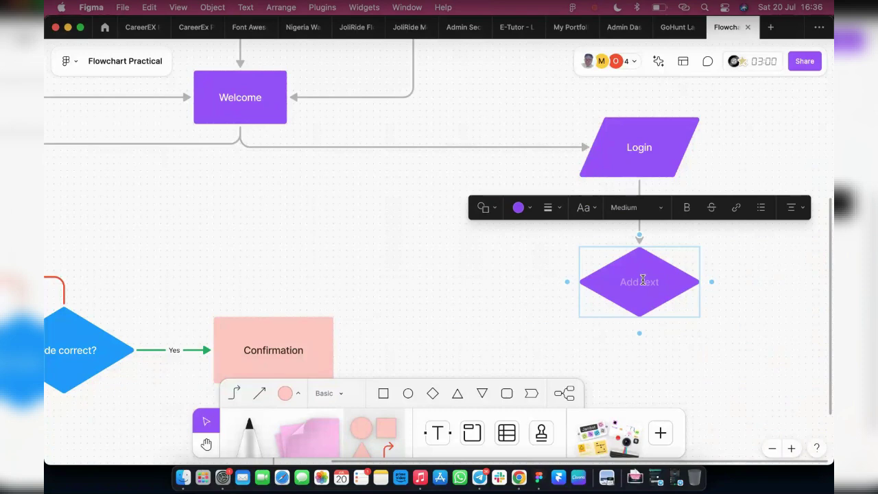
text(Information)
key(BackSpace)
text(rmation correct?)
key(Escape)
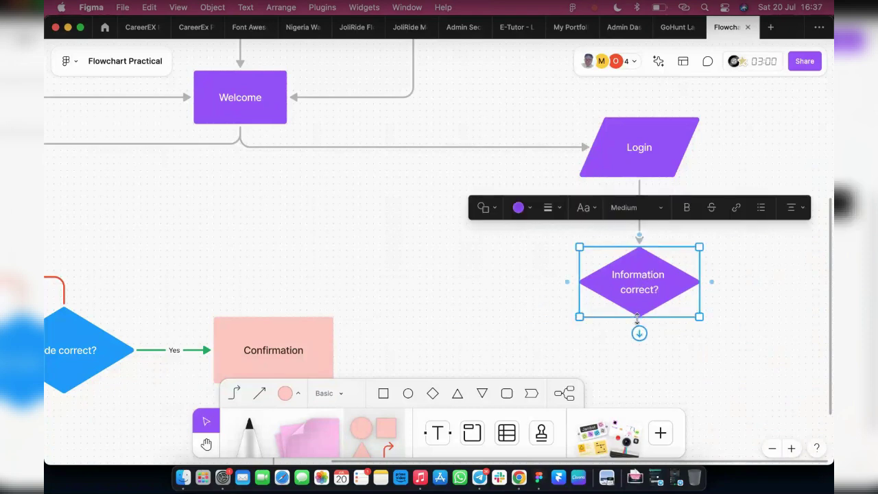
drag(639, 316, 639, 333)
drag(700, 300, 667, 299)
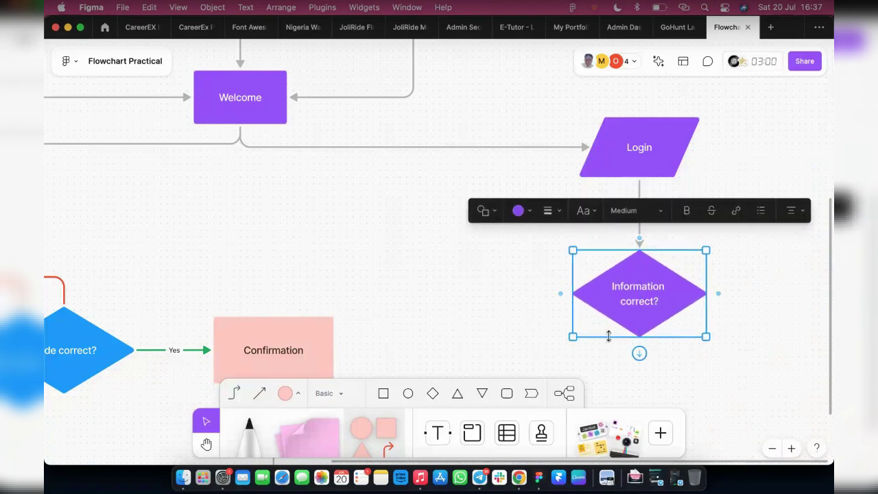
Connect the "Information correct?" diamond below Login to the Confirmation box and label the connector "Yes"
mouse_move(560, 293)
drag(560, 294, 313, 336)
click(469, 294)
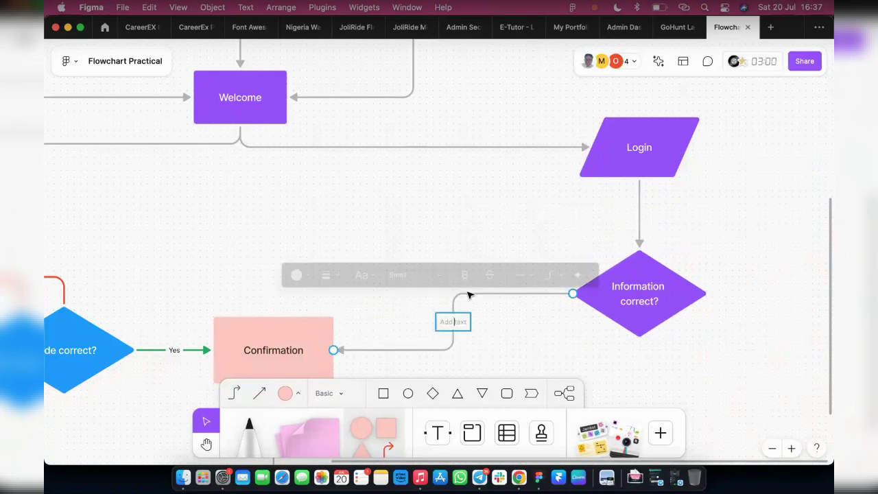
text(Yes)
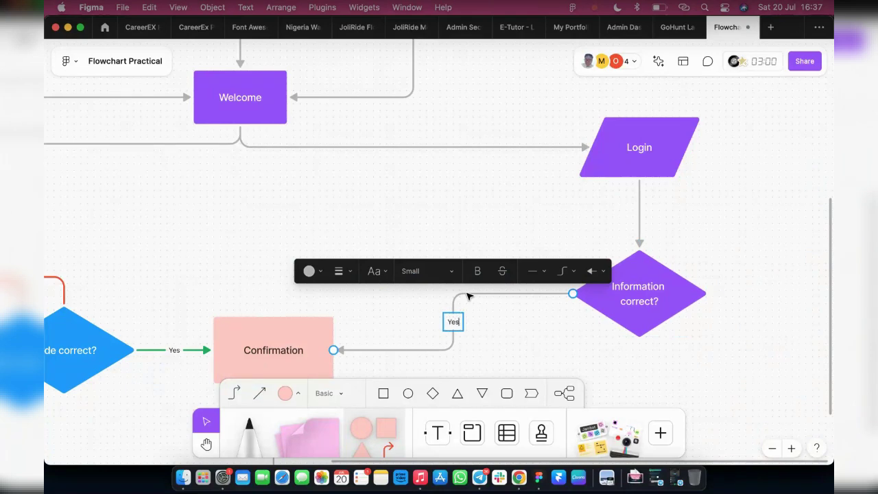
click(505, 330)
Color the "Yes" connector between "Information correct?" and Confirmation green
click(502, 294)
click(306, 271)
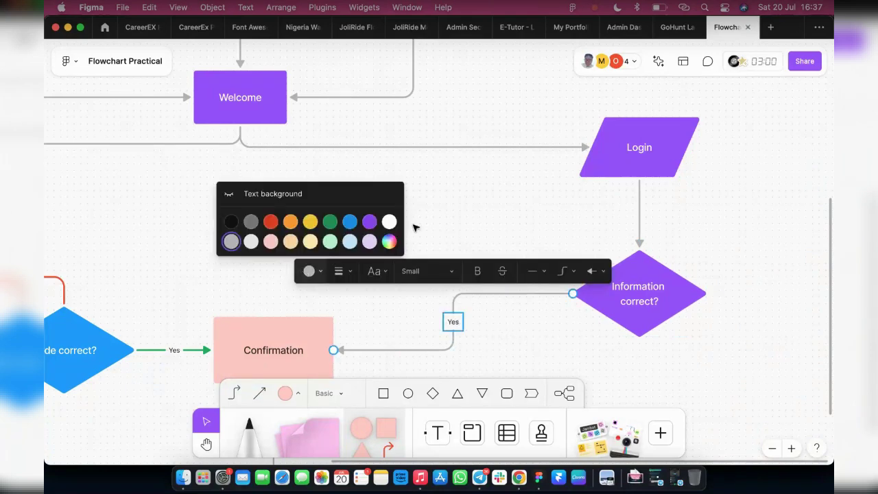
click(332, 226)
click(497, 209)
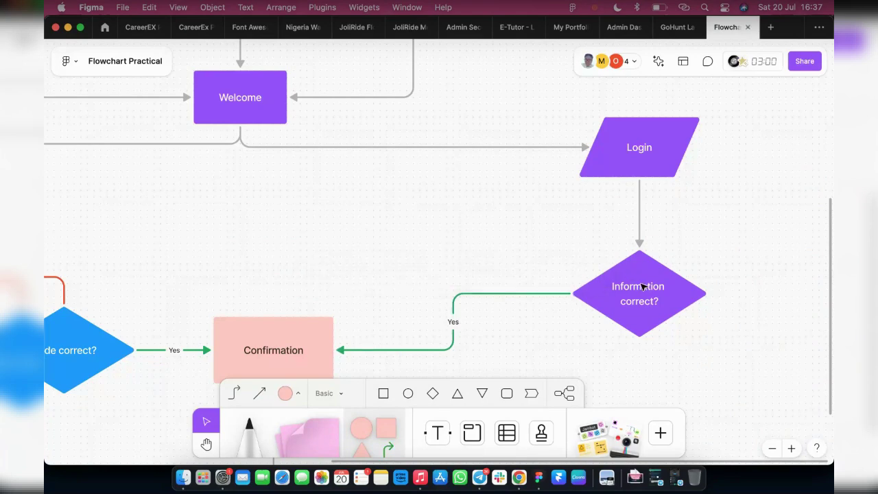
Draw a connector from the free side corner of "Information correct?" back to the right edge of the Login parallelogram
click(672, 291)
drag(718, 295, 689, 151)
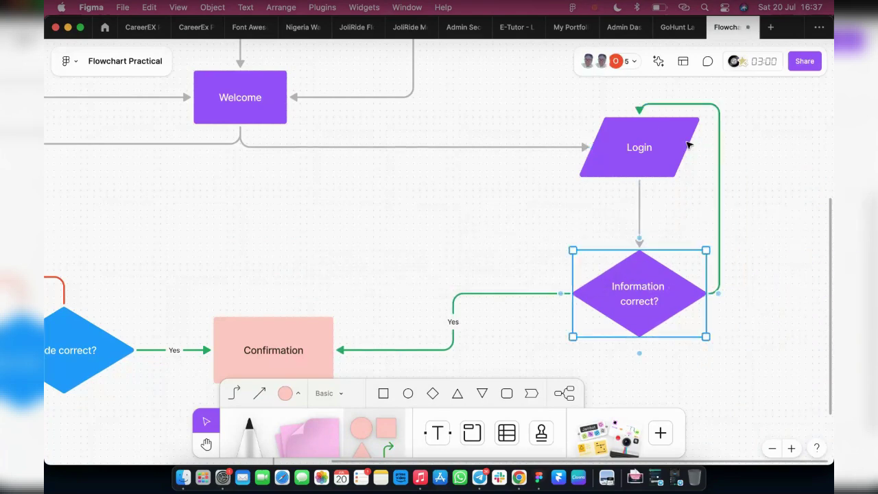
click(643, 111)
drag(640, 117, 673, 143)
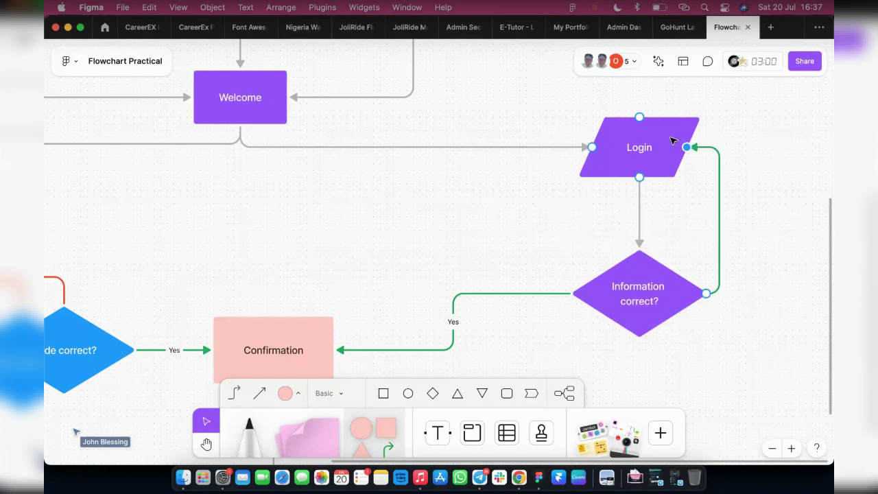
Label the connector returning to Login "No" and color it red
double_click(722, 210)
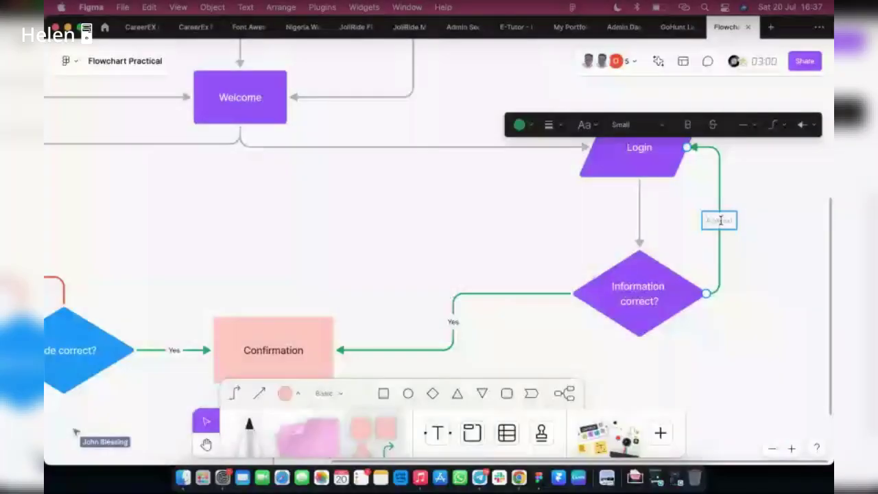
text(No)
click(521, 125)
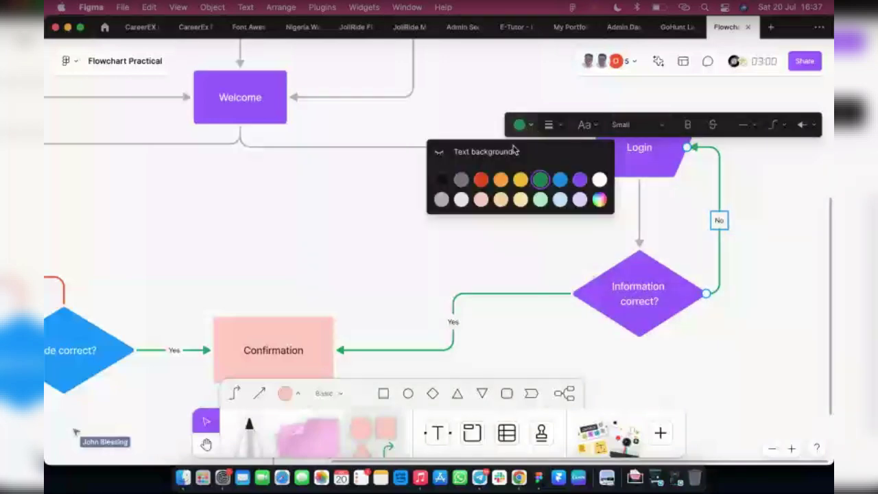
click(481, 180)
click(745, 268)
scroll(729, 274, right, 3)
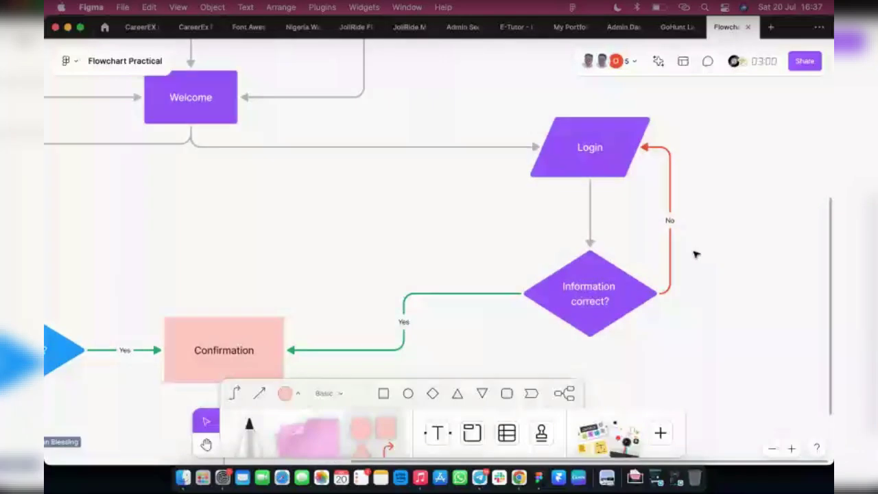
scroll(696, 255, right, 10)
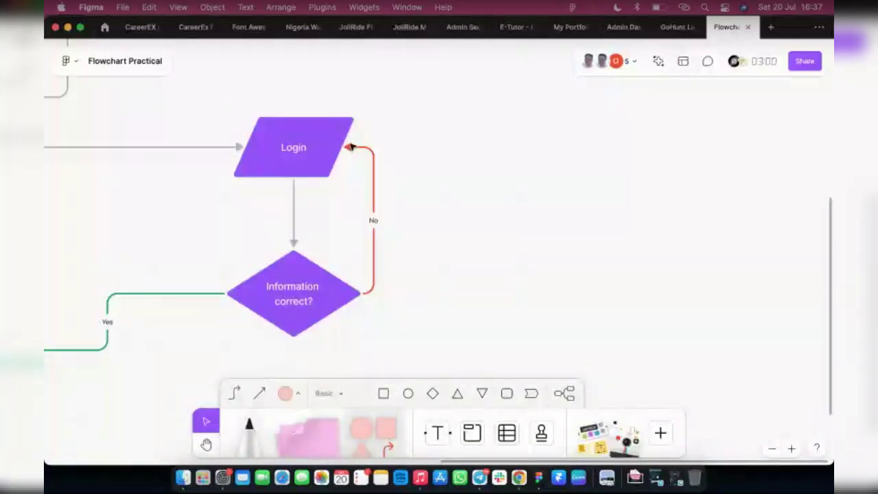
click(347, 149)
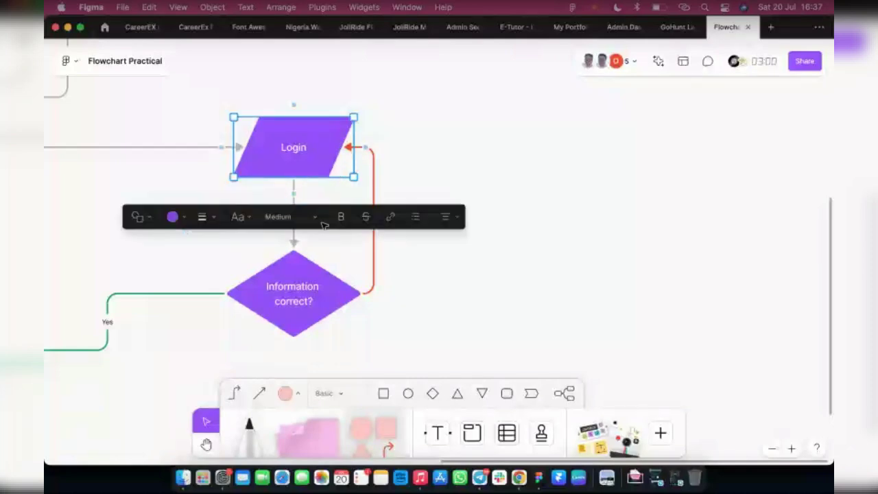
click(487, 297)
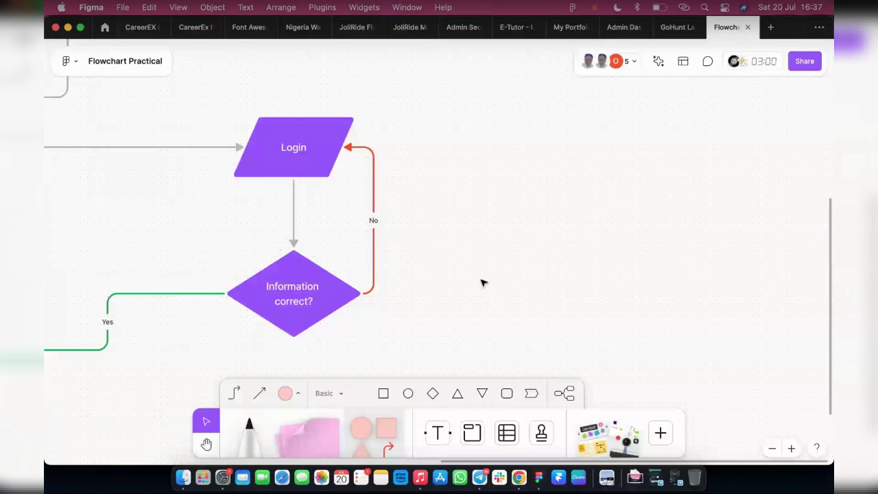
Branch a connected parallelogram off the right side of Login, level with it
scroll(484, 281, left, 5)
scroll(438, 175, down, 2)
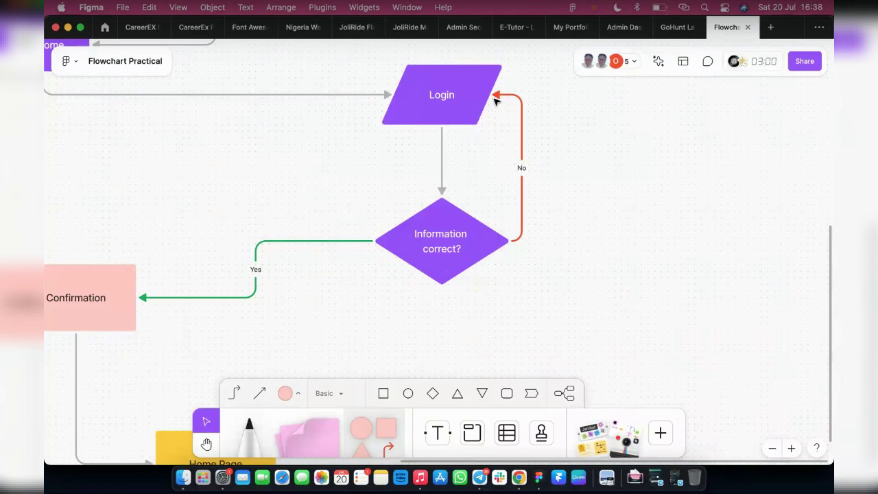
click(466, 95)
drag(513, 94, 658, 94)
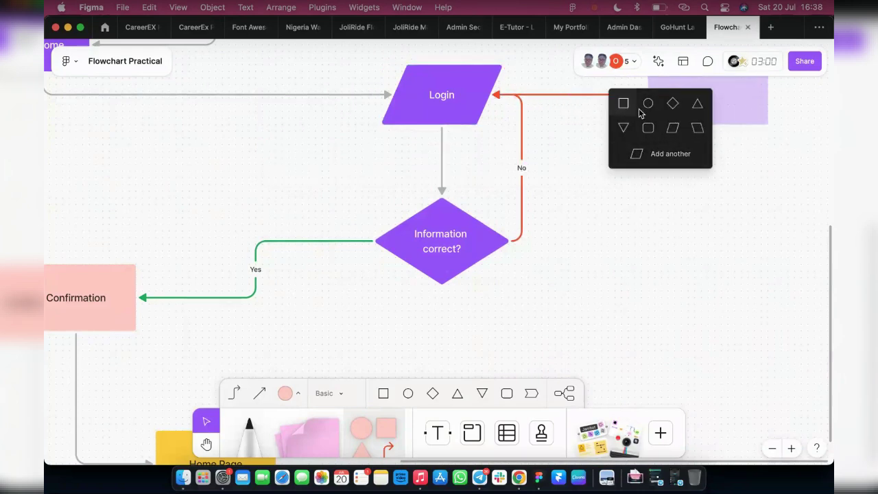
click(673, 129)
scroll(533, 211, up, 3)
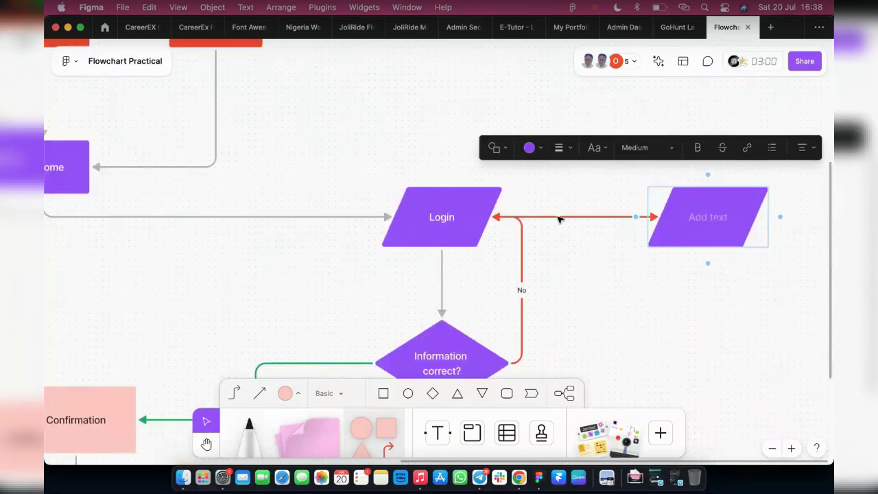
click(560, 217)
click(658, 194)
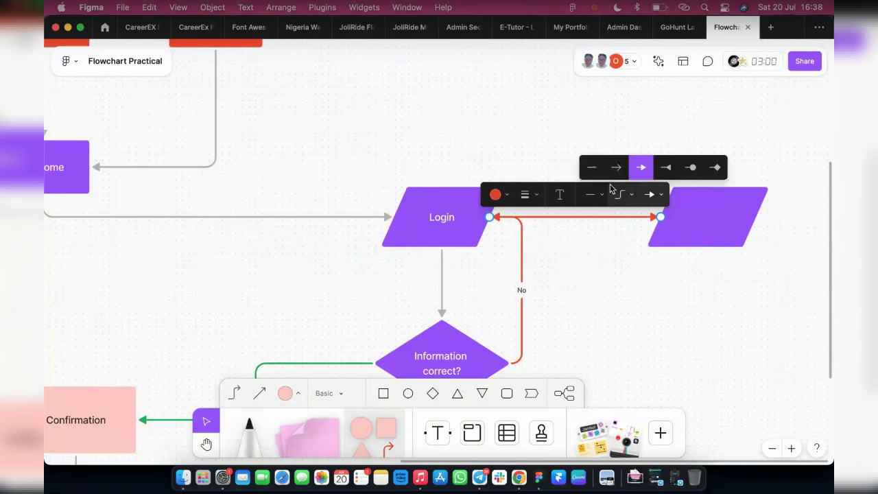
click(601, 242)
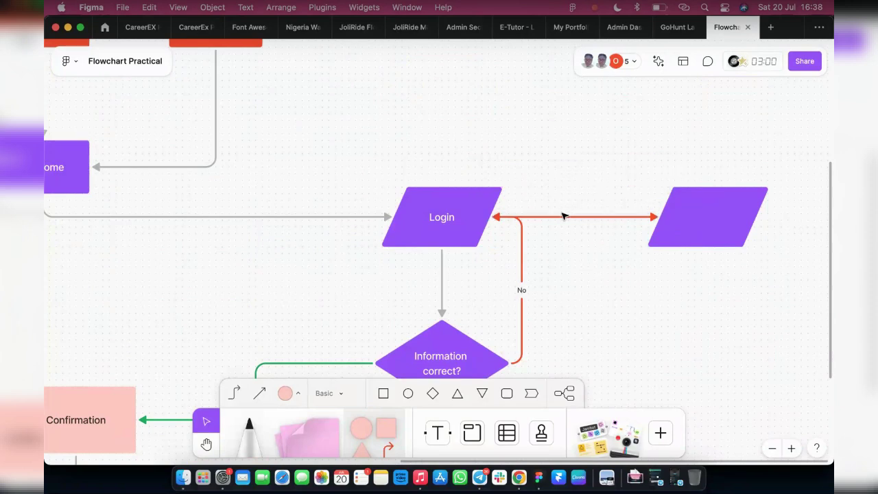
Color the connector between Login and the new blank parallelogram dark gray
click(562, 218)
click(498, 196)
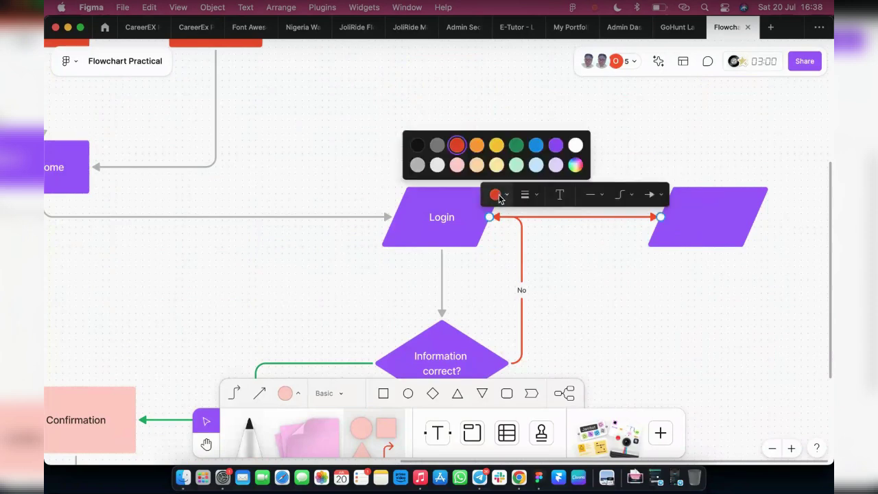
click(436, 145)
click(295, 158)
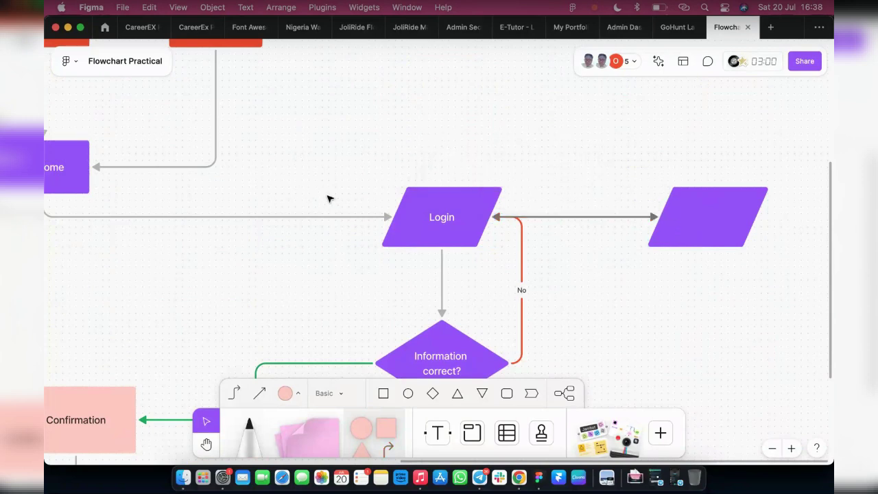
Recolor the connector between Login and the blank parallelogram light gray to match the other neutral connectors
click(551, 218)
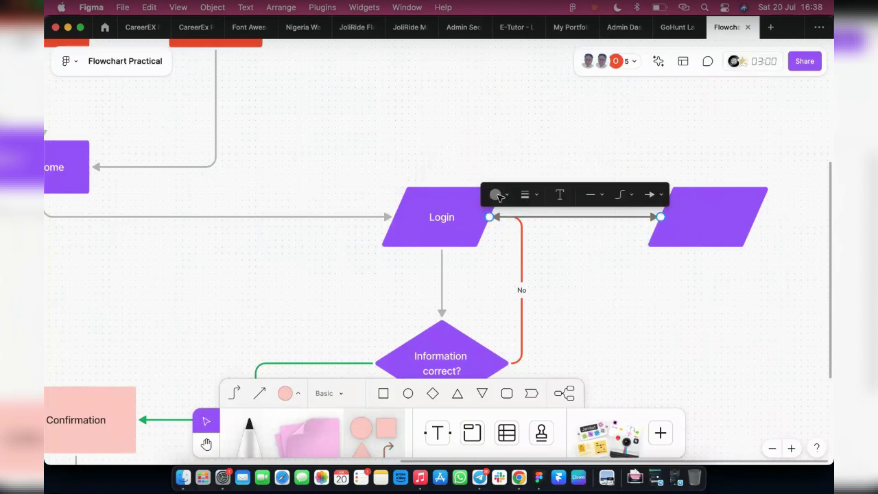
click(498, 196)
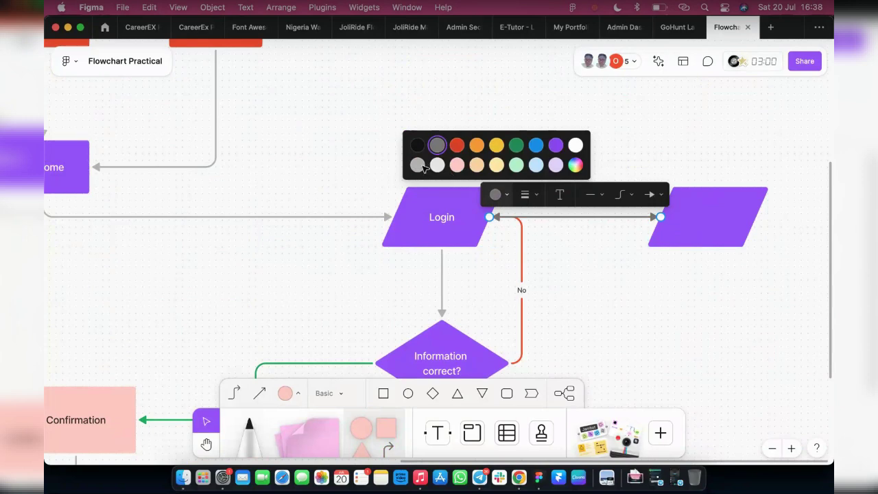
click(424, 165)
click(554, 253)
Move the start of the gray connector to the blank parallelogram from Login's right edge to its top edge
click(512, 223)
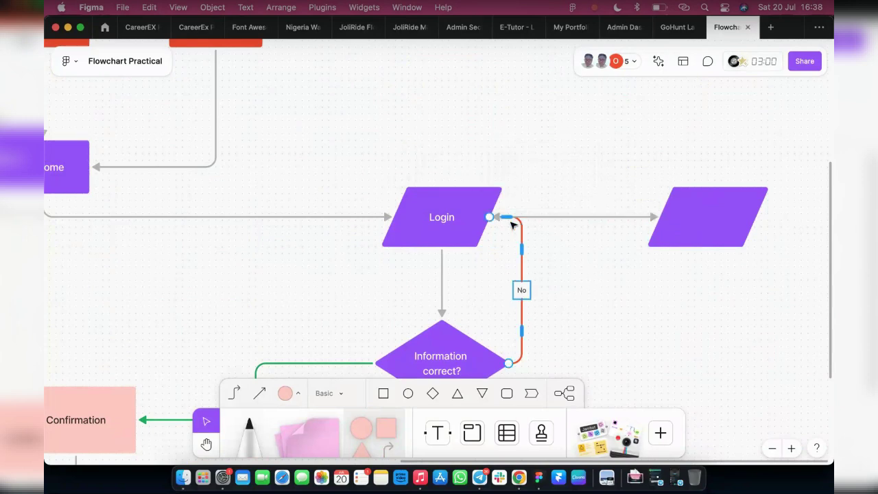
click(540, 243)
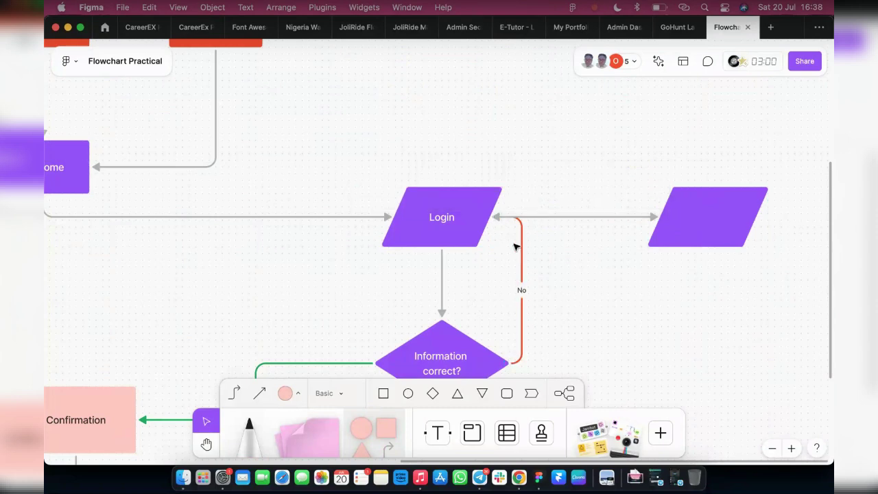
click(554, 220)
drag(492, 217, 442, 186)
click(563, 256)
Label the blank parallelogram connected to Login "Forgot Password"
scroll(596, 270, down, 3)
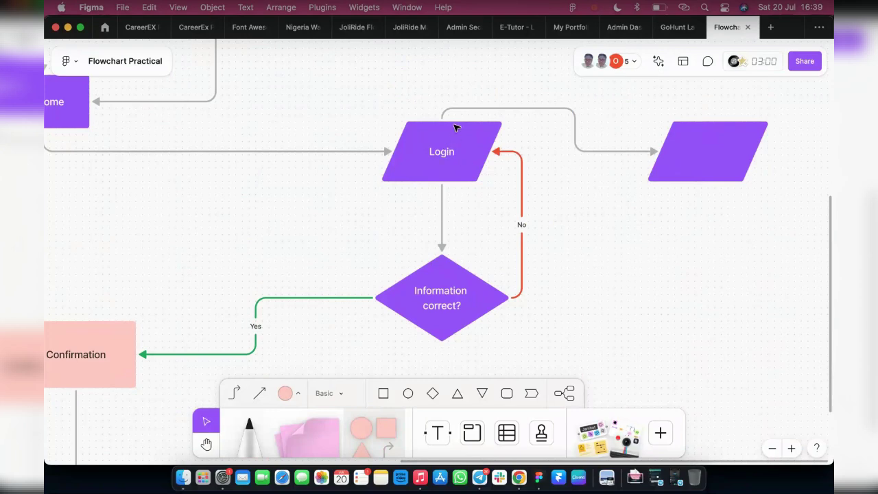
click(701, 157)
click(701, 155)
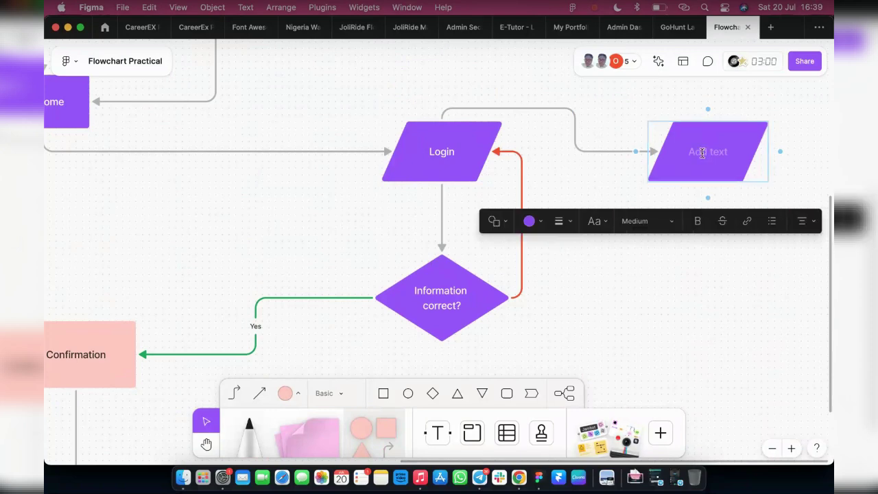
text(R)
key(BackSpace)
text(fORGOT)
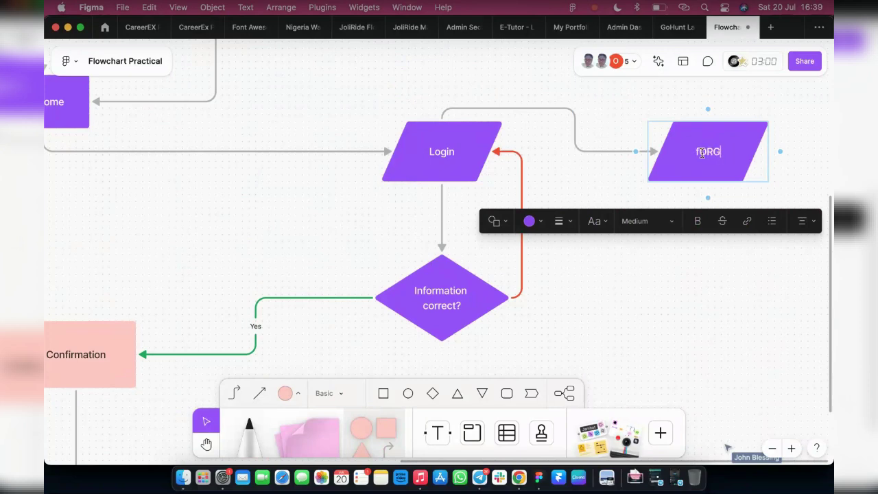
key(BackSpace)
key(BackSpace)
key(BackSpace)
key(BackSpace)
key(BackSpace)
key(BackSpace)
text(For)
key(BackSpace)
key(BackSpace)
key(BackSpace)
text(Forget)
key(BackSpace)
key(BackSpace)
text(ot Password)
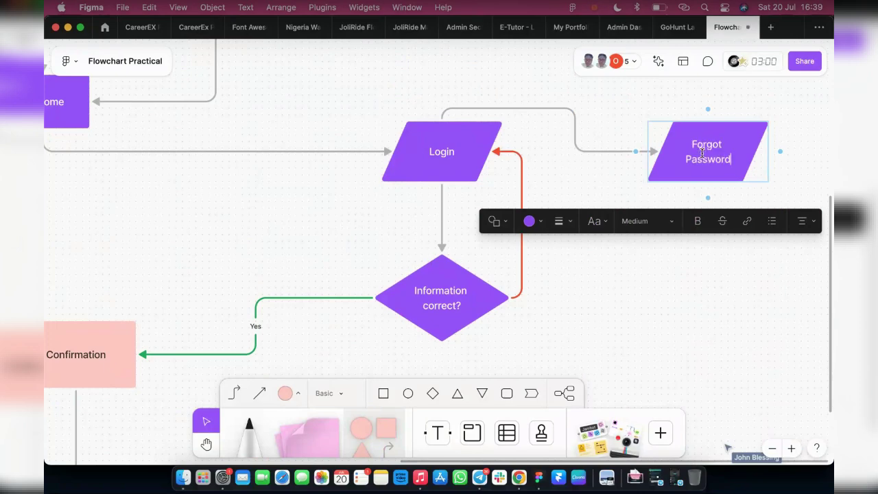
click(579, 183)
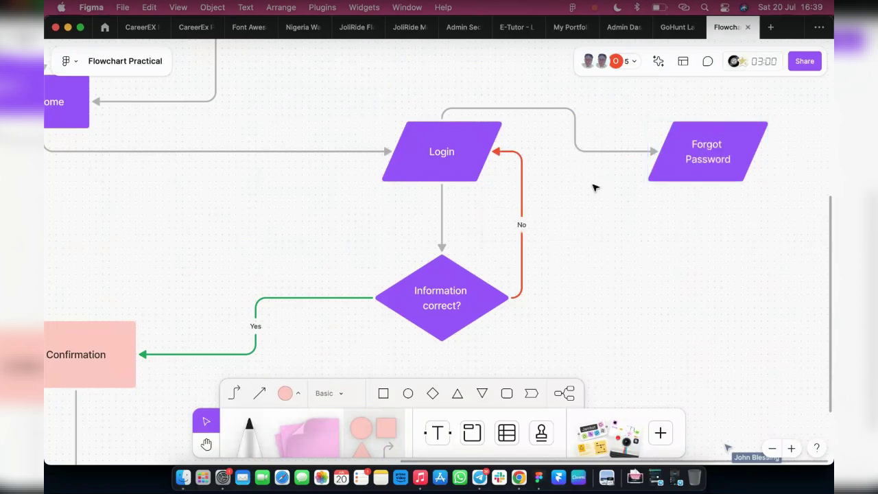
Add a connected parallelogram to the right of Forgot Password and label it "OTP"
scroll(549, 232, right, 5)
click(559, 170)
drag(572, 155, 578, 161)
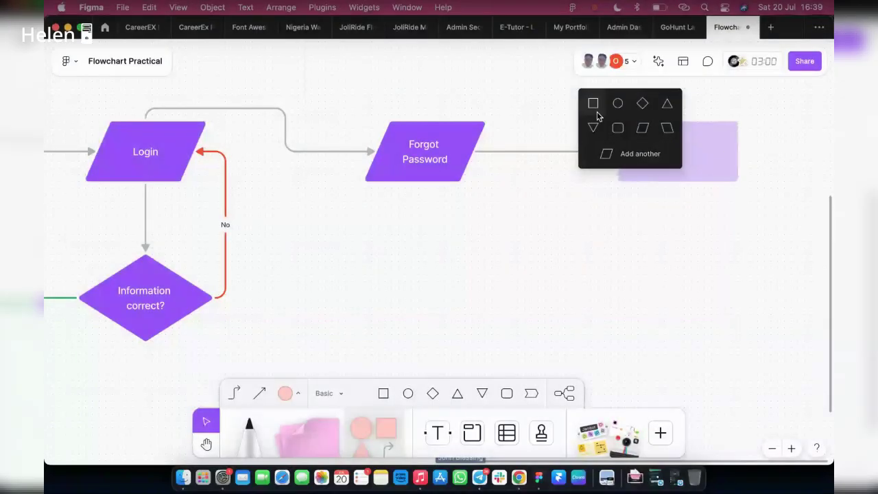
click(647, 130)
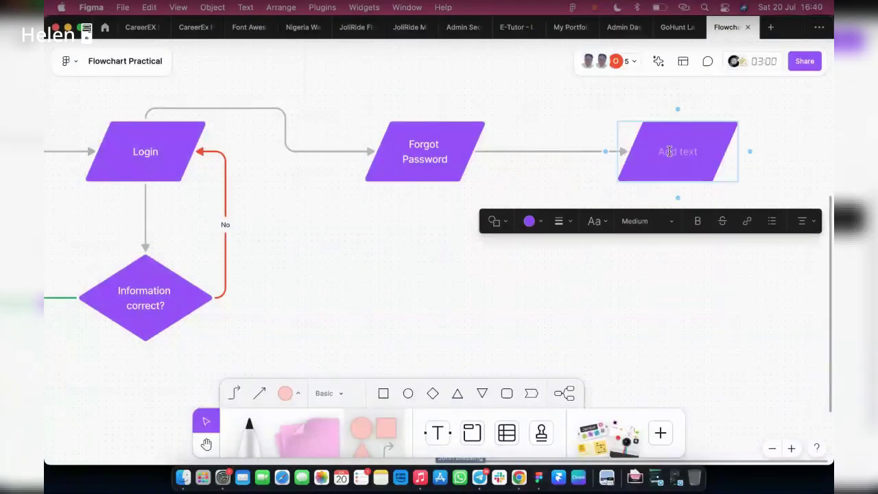
text(OTP)
key(Escape)
key(Escape)
Add a connected parallelogram to the right of OTP and label it "Create Password"
scroll(629, 237, down, 3)
scroll(645, 234, up, 3)
scroll(644, 234, down, 3)
scroll(654, 181, up, 3)
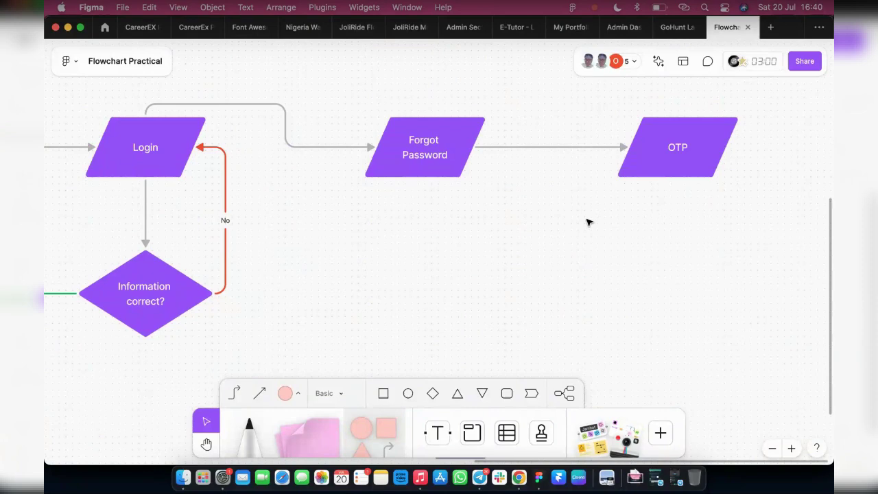
scroll(589, 222, right, 3)
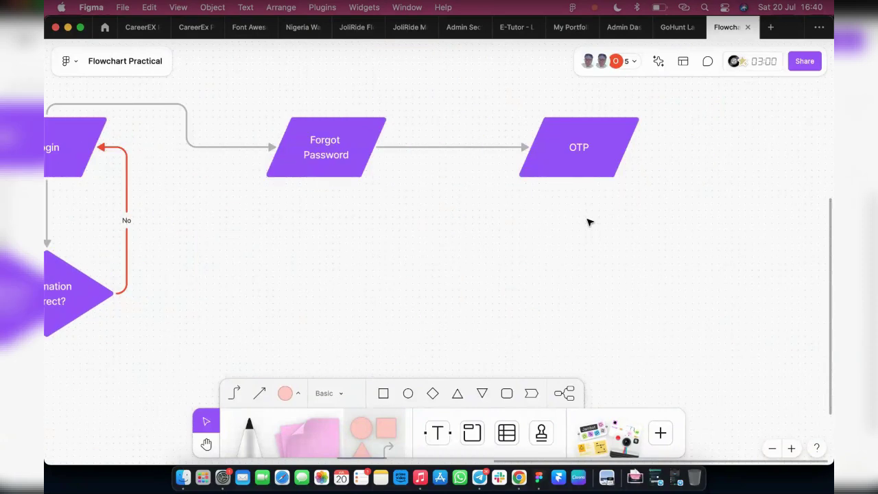
click(603, 158)
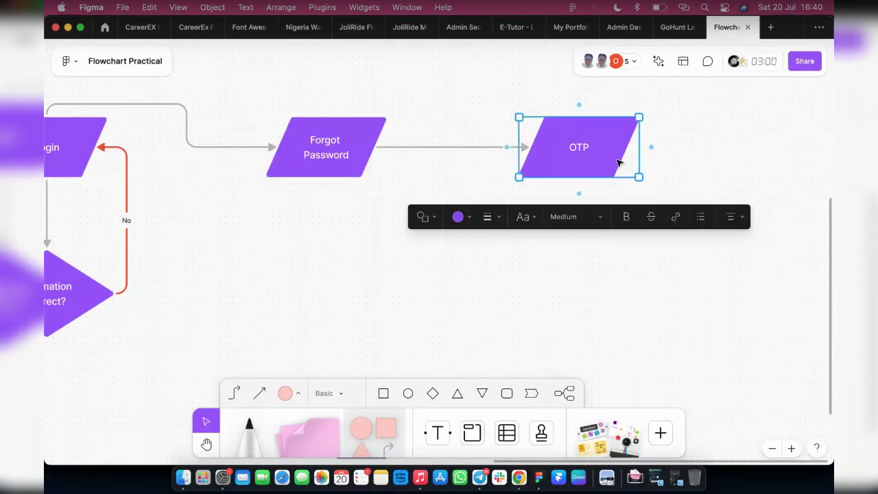
click(651, 147)
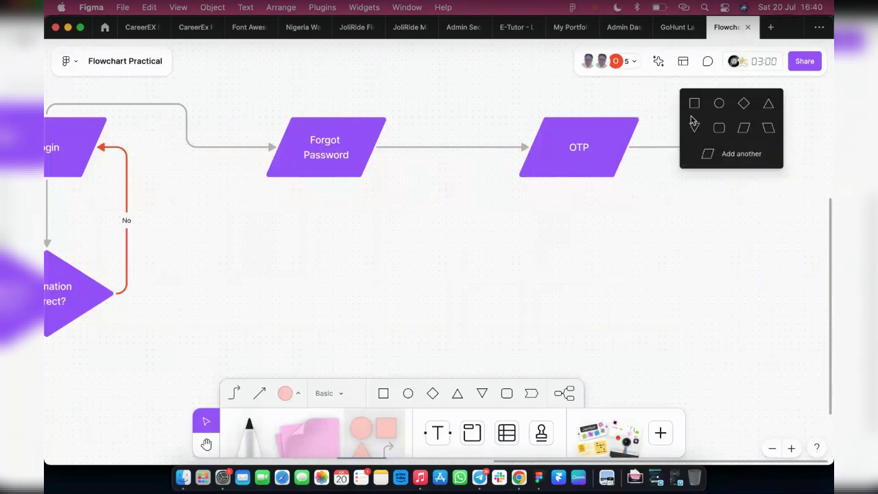
click(758, 128)
text(Create P)
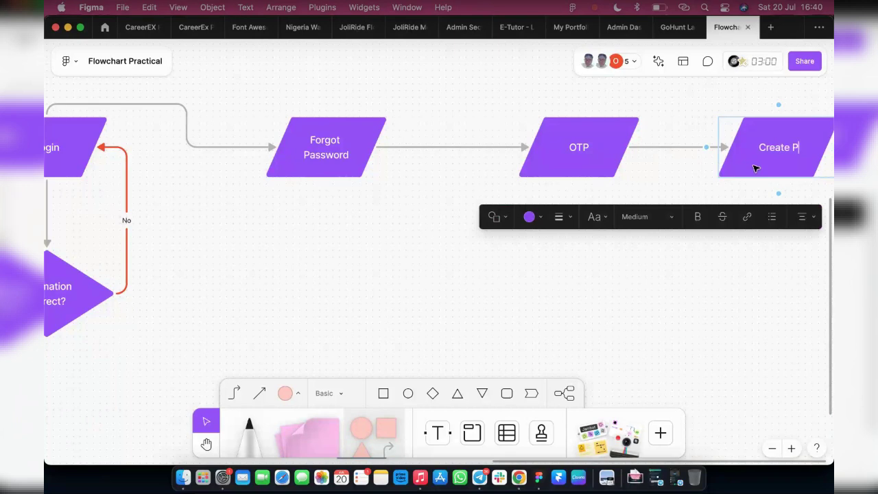
text(assword)
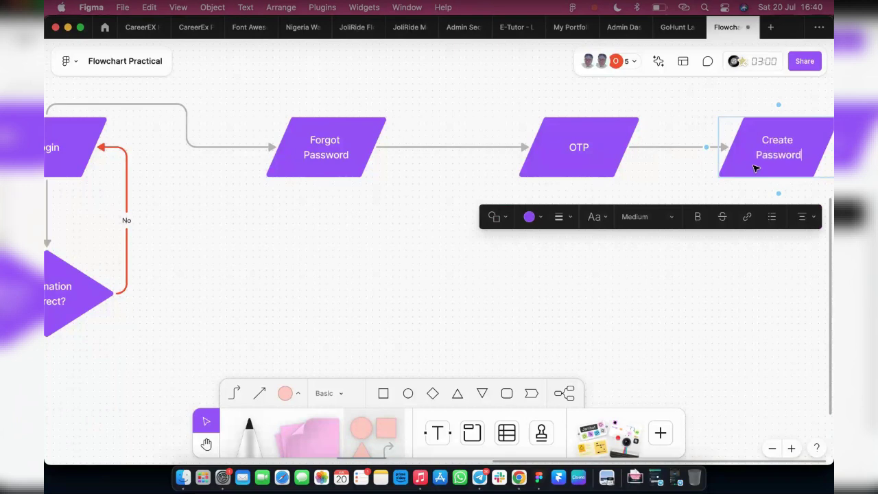
click(631, 258)
click(746, 175)
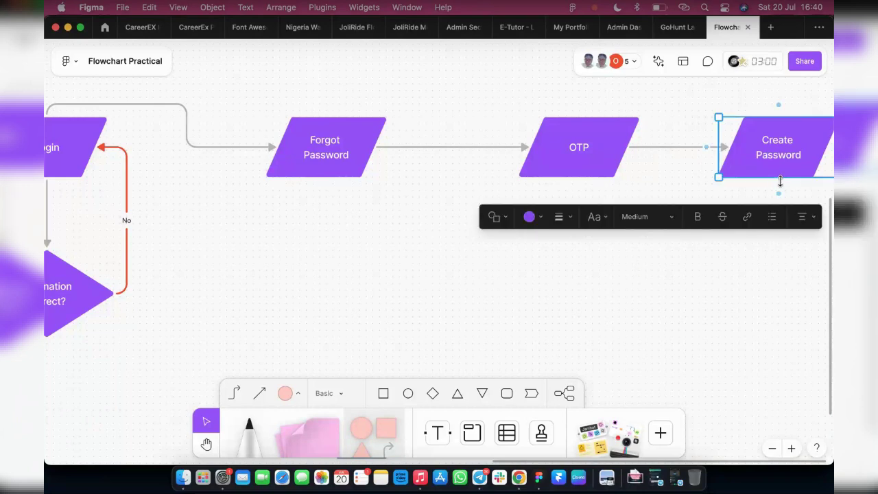
drag(778, 193, 723, 297)
key(Escape)
Connect the top edge of Create Password back to the top edge of Login with an arrow
scroll(144, 190, up, 3)
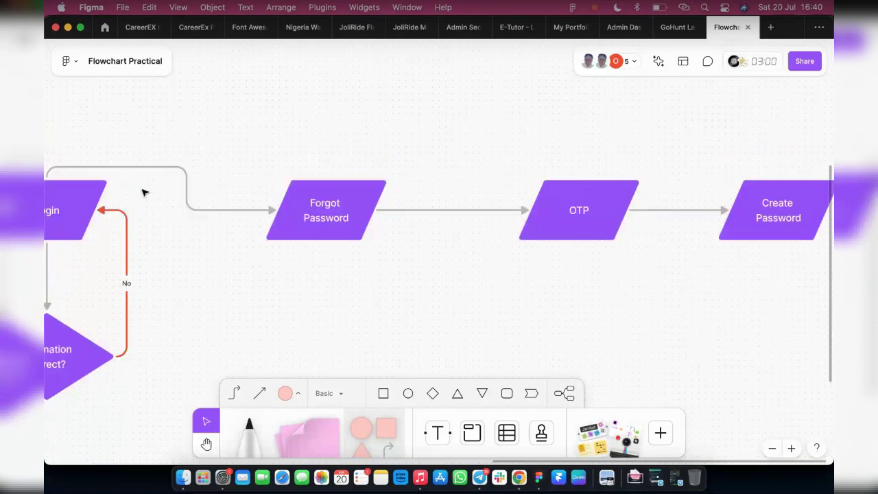
scroll(151, 222, left, 5)
click(271, 216)
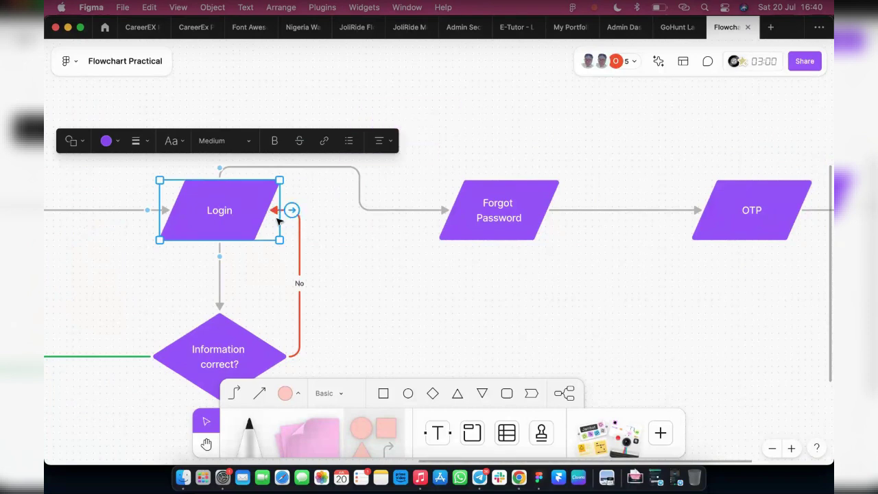
click(276, 213)
drag(267, 212, 293, 235)
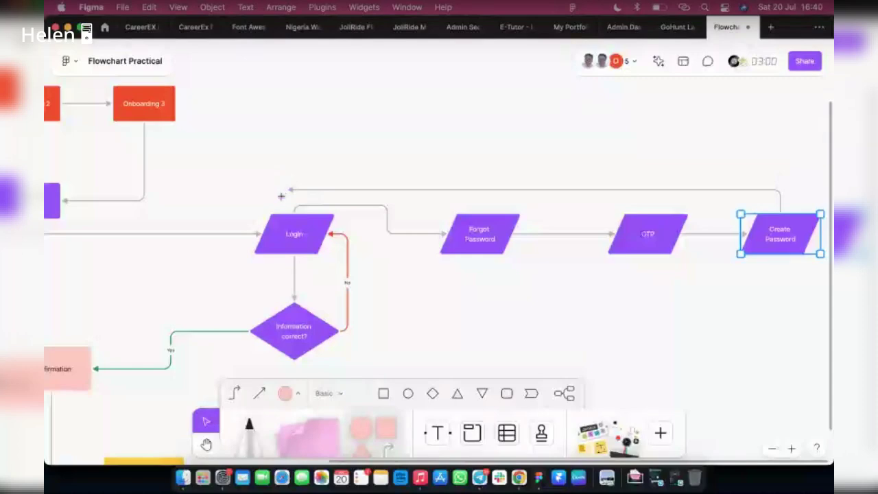
drag(280, 196, 273, 213)
Move the start of the Login to Forgot Password connector farther right along Login's top edge, away from the incoming arrow
click(386, 230)
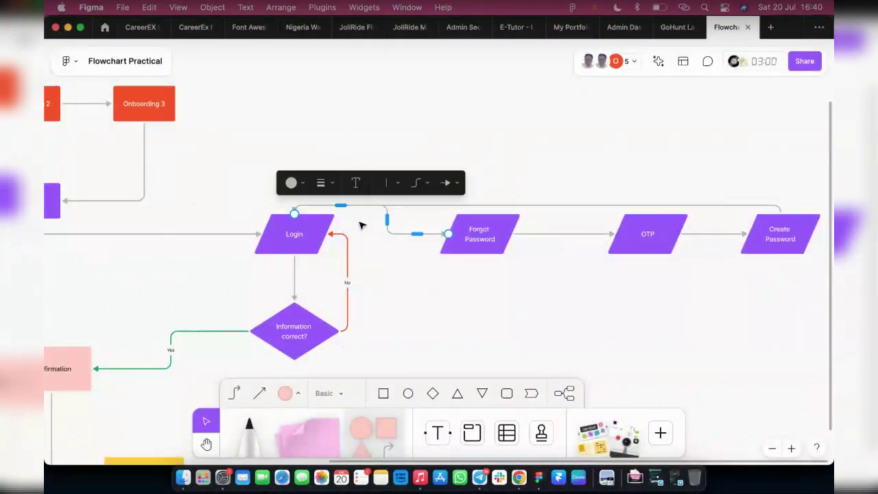
click(305, 215)
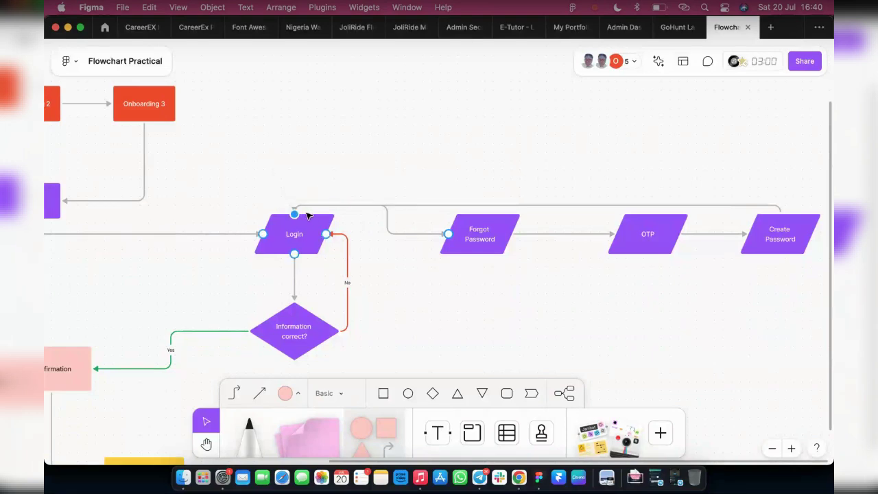
click(293, 208)
scroll(330, 212, up, 10)
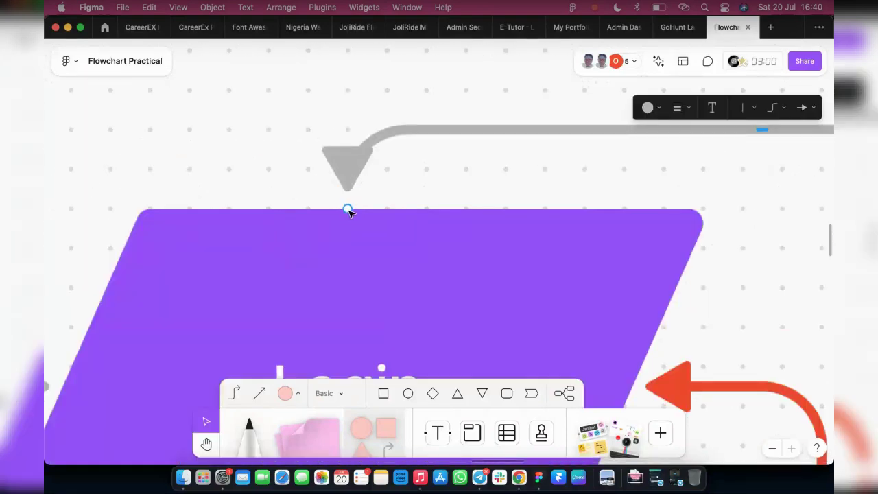
key(Escape)
drag(414, 184, 521, 211)
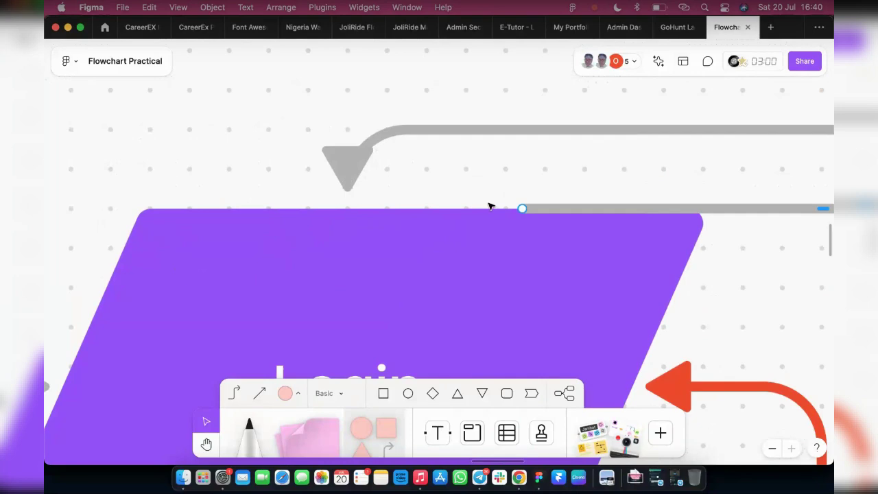
scroll(499, 203, down, 5)
click(532, 146)
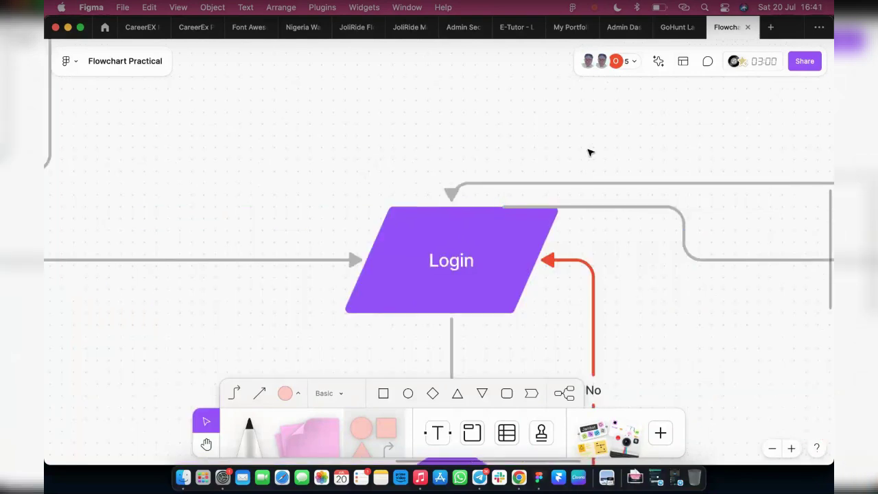
Raise the horizontal segment of the connector from Create Password to Login higher above the row of shapes
scroll(557, 151, down, 3)
scroll(553, 152, down, 5)
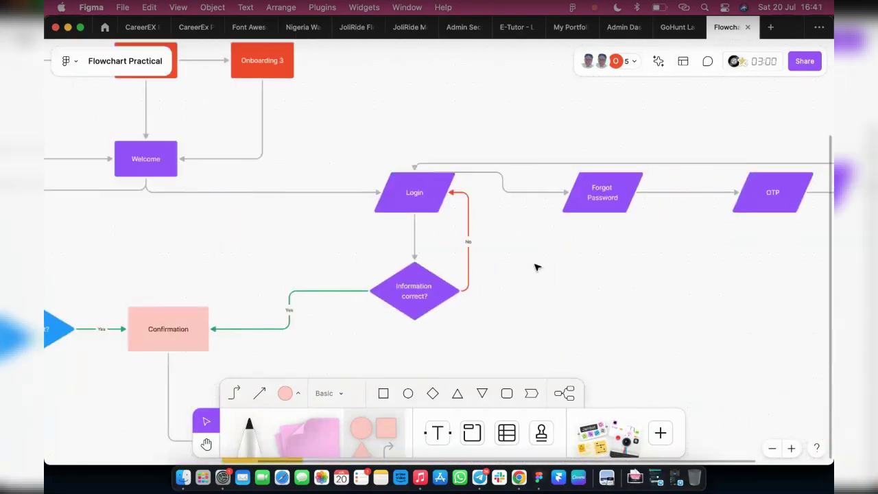
scroll(384, 198, right, 3)
click(525, 165)
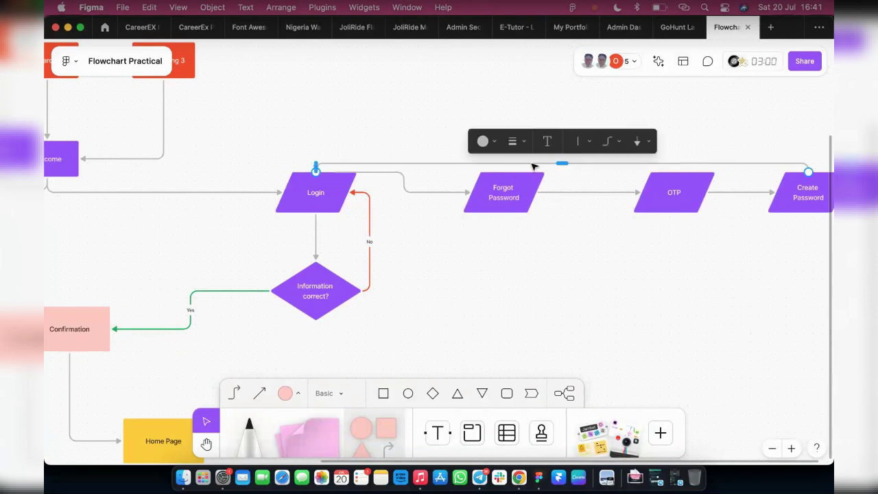
drag(563, 164, 565, 136)
click(384, 241)
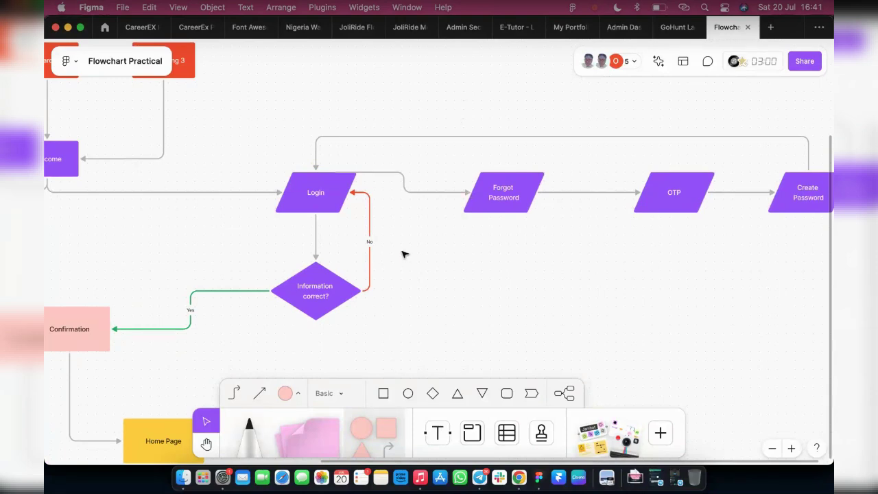
Move the Home Page box directly below Confirmation, aligned with it so their connector runs straight down
scroll(405, 255, right, 5)
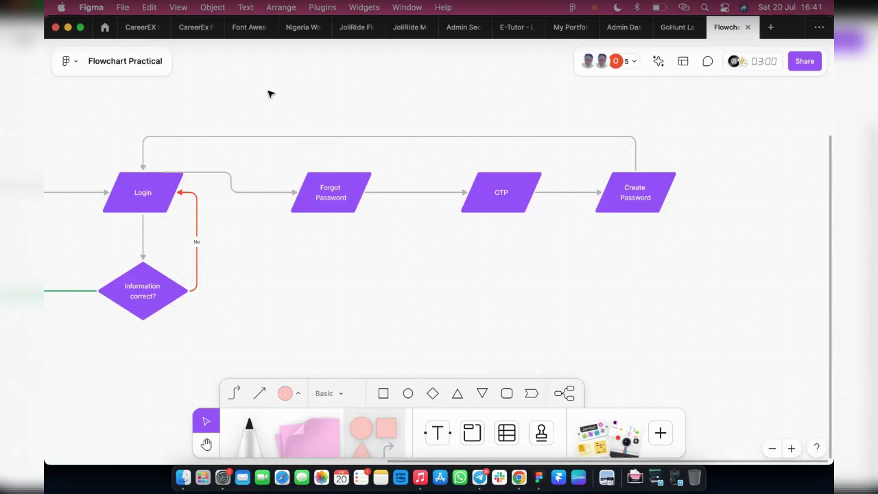
scroll(130, 208, left, 4)
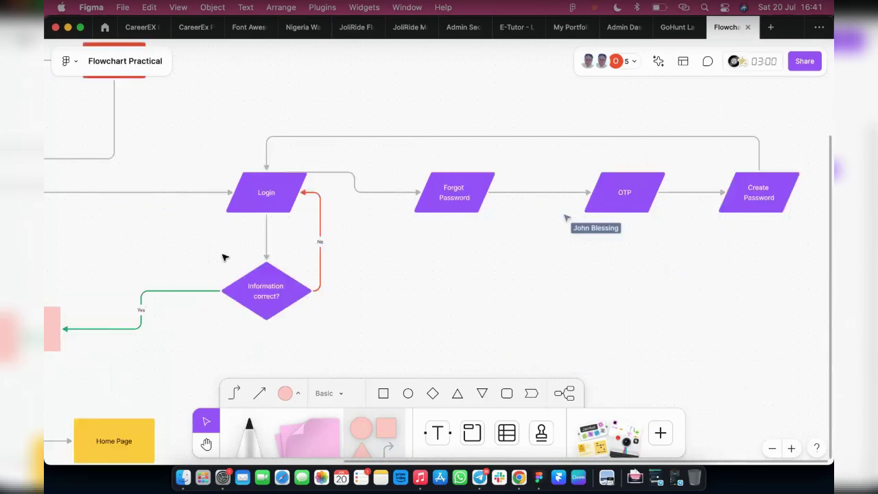
scroll(275, 271, left, 2)
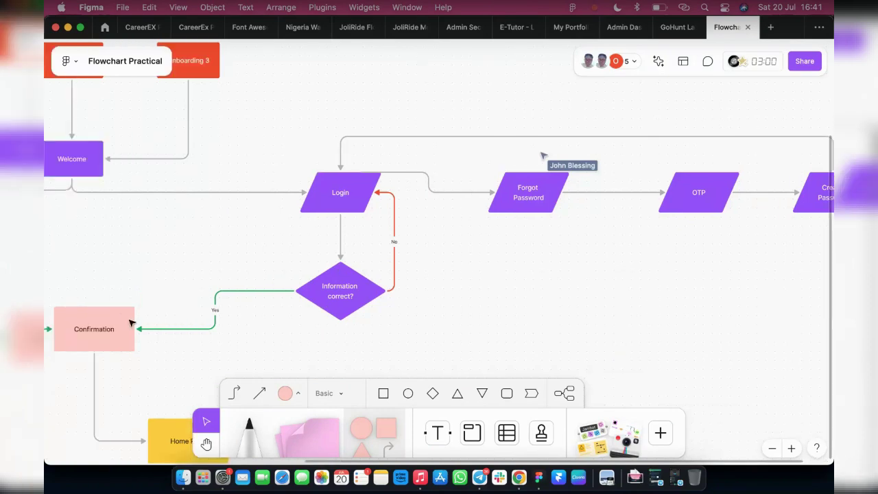
scroll(165, 315, down, 5)
drag(210, 280, 168, 315)
click(94, 241)
drag(95, 314, 147, 284)
drag(173, 324, 121, 313)
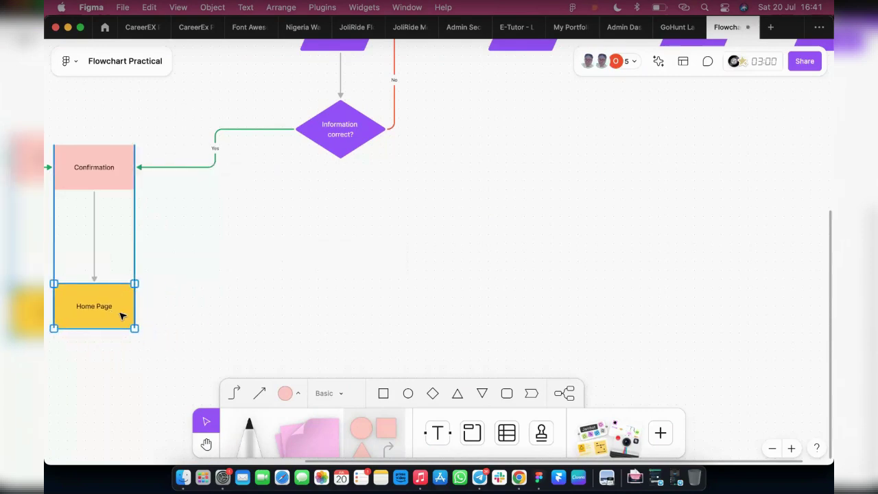
scroll(440, 322, down, 3)
click(551, 315)
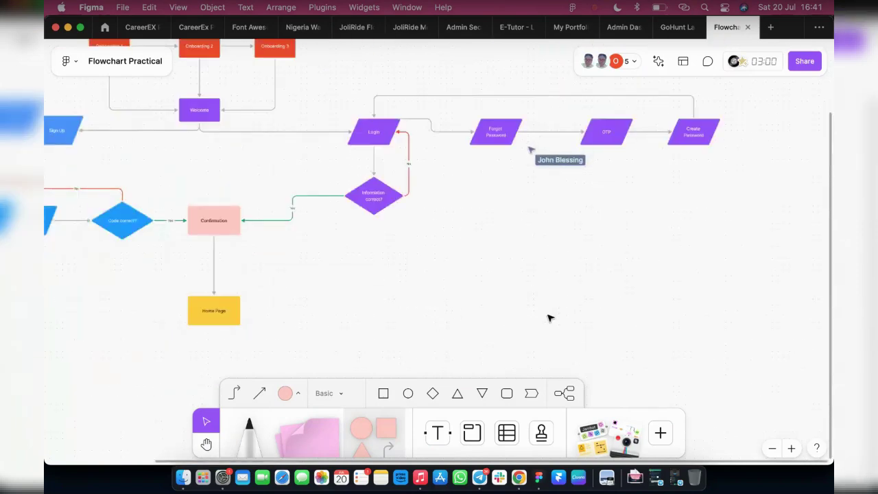
Shift Forgot Password up slightly and align OTP and Create Password with it in one evenly spaced row
scroll(550, 315, up, 2)
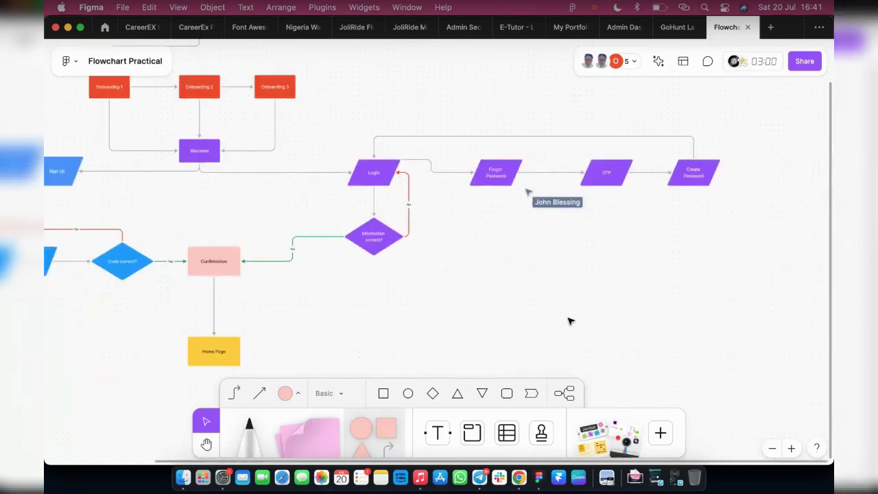
click(491, 175)
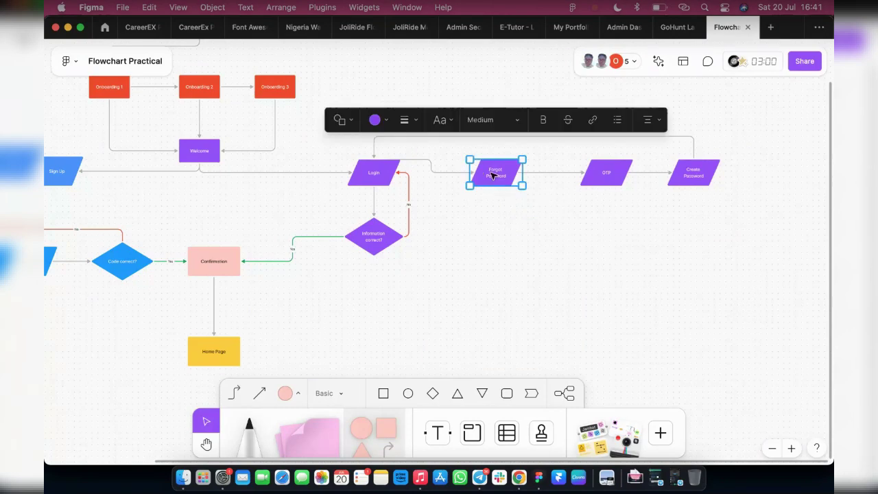
scroll(491, 174, up, 5)
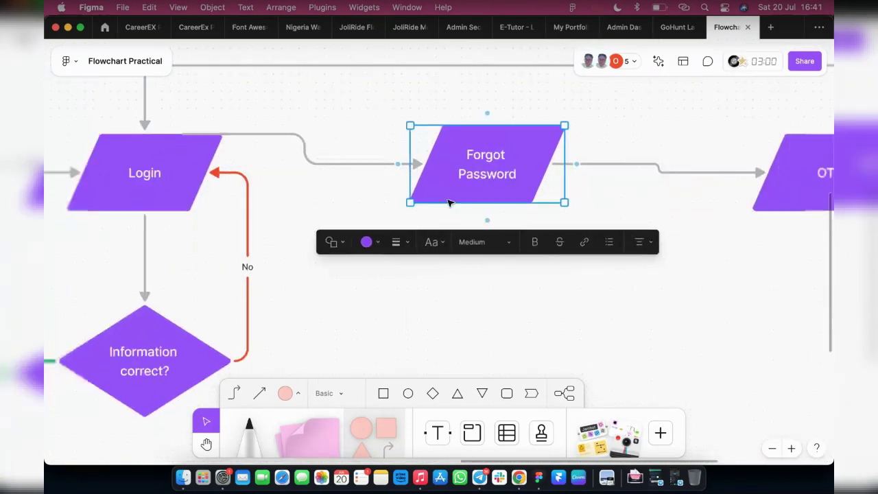
scroll(442, 176, down, 2)
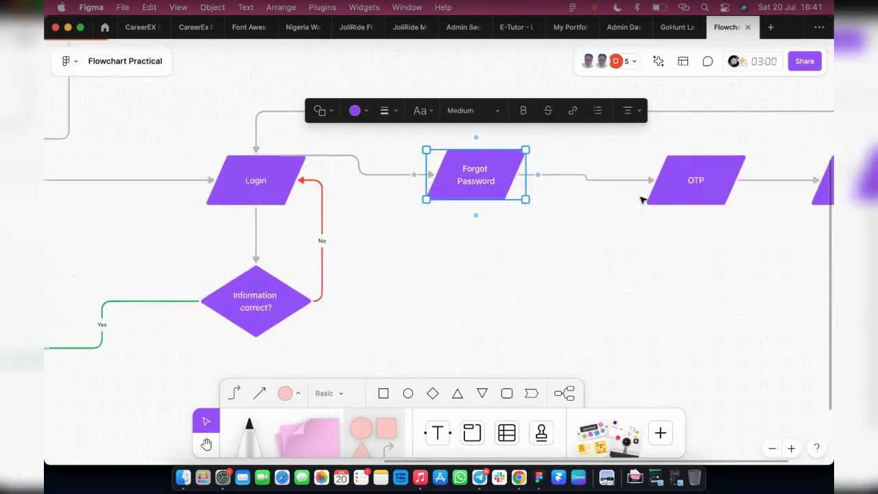
click(688, 191)
drag(657, 185, 636, 190)
scroll(686, 186, right, 5)
drag(716, 180, 684, 177)
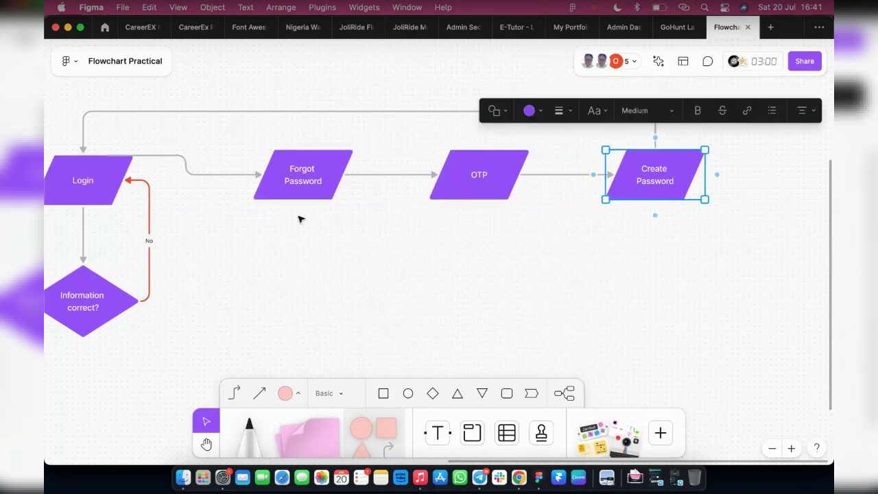
Change the fill color of the Forgot Password parallelogram to orange
click(332, 194)
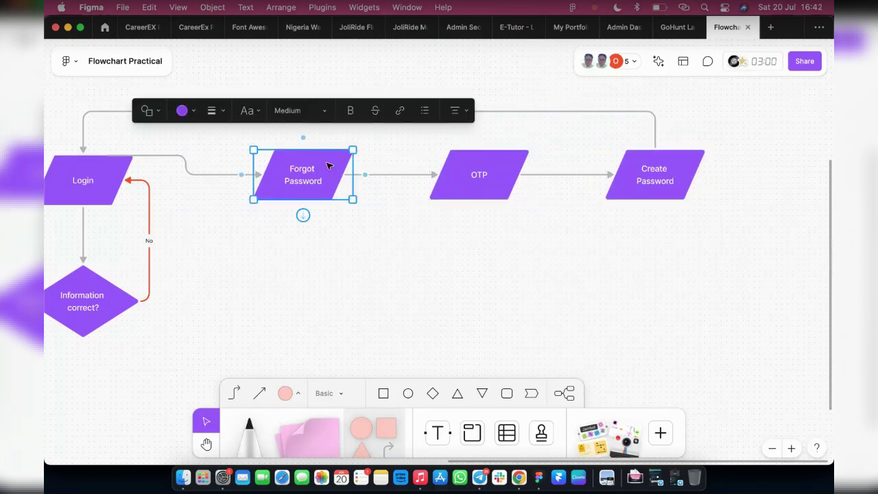
click(182, 111)
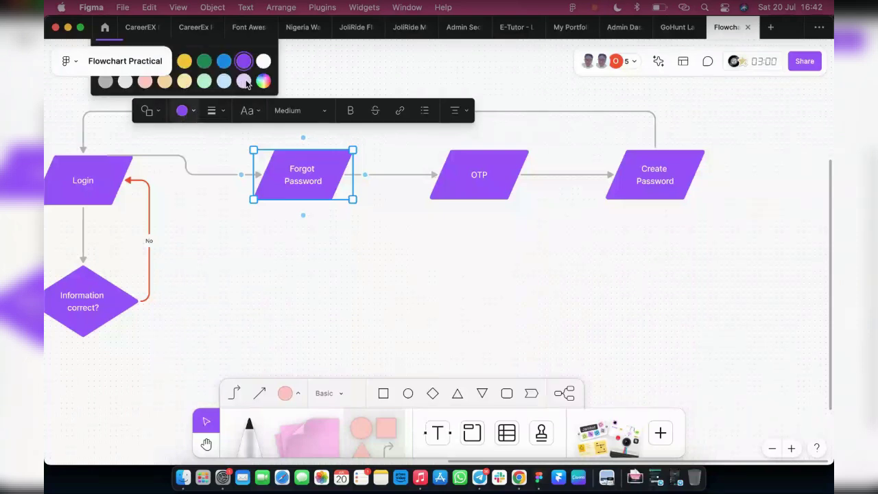
click(203, 61)
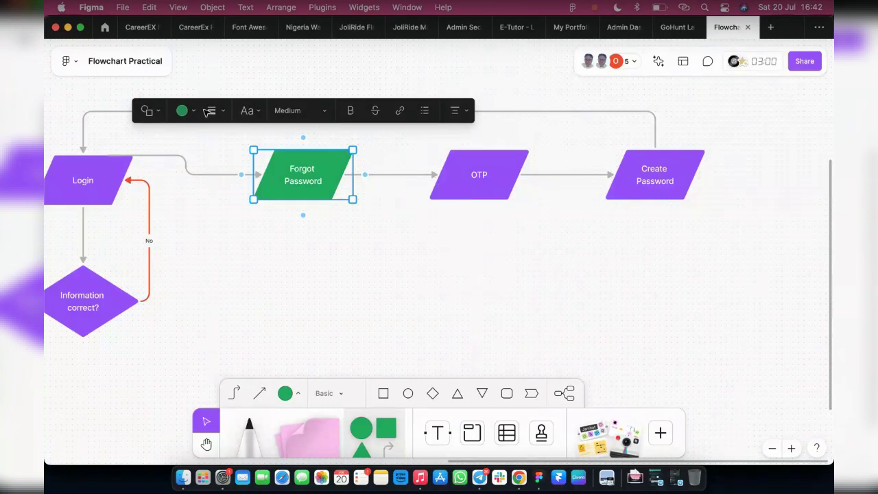
click(181, 110)
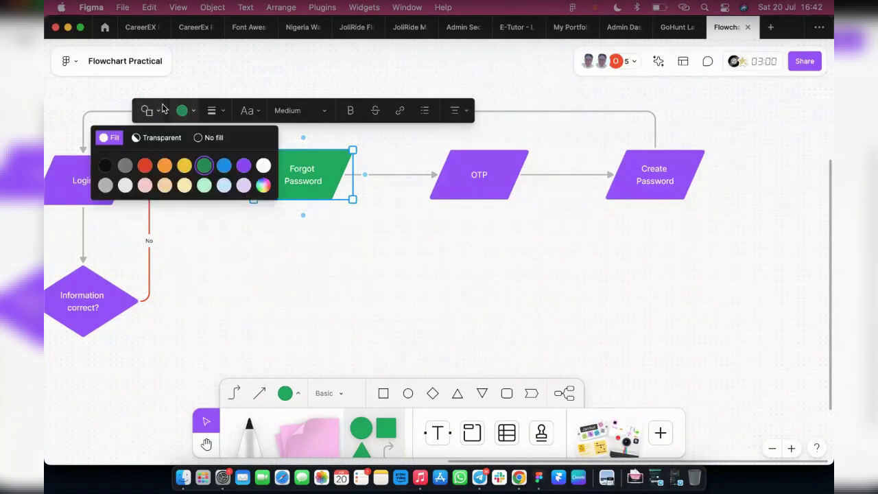
click(165, 166)
Change the fill color of the Create Password parallelogram to green
click(622, 183)
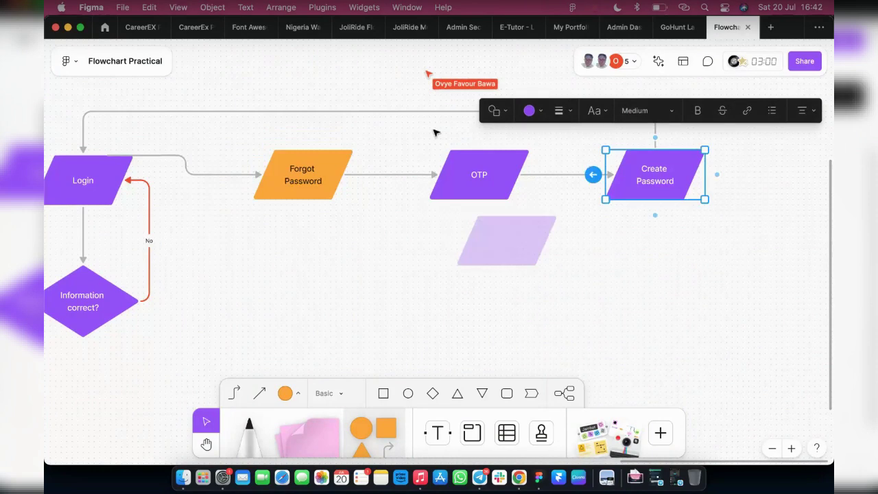
click(530, 111)
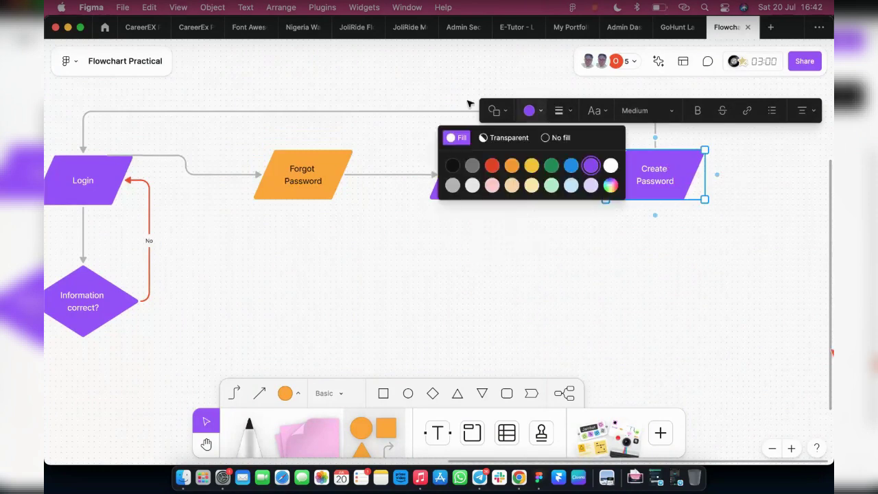
click(557, 168)
Recolor the OTP parallelogram between Forgot Password and Create Password with the blue sampled from the sign-up OTP shape
click(480, 183)
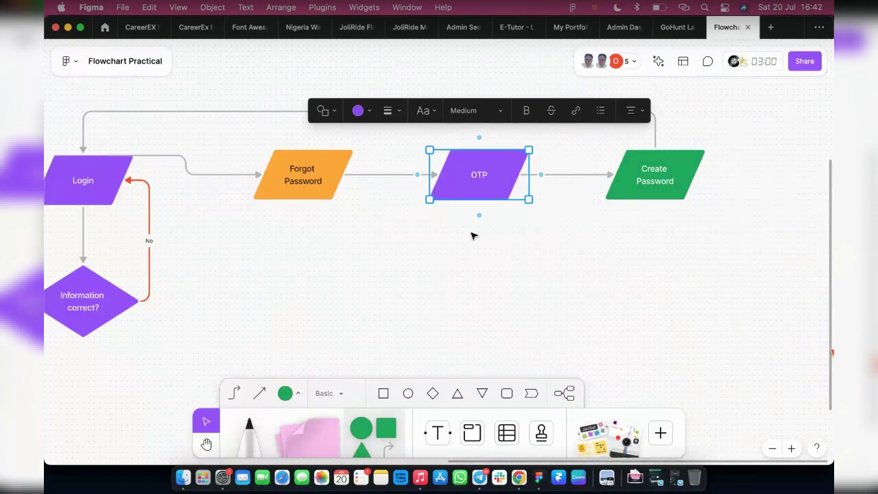
scroll(472, 236, down, 5)
scroll(453, 242, left, 3)
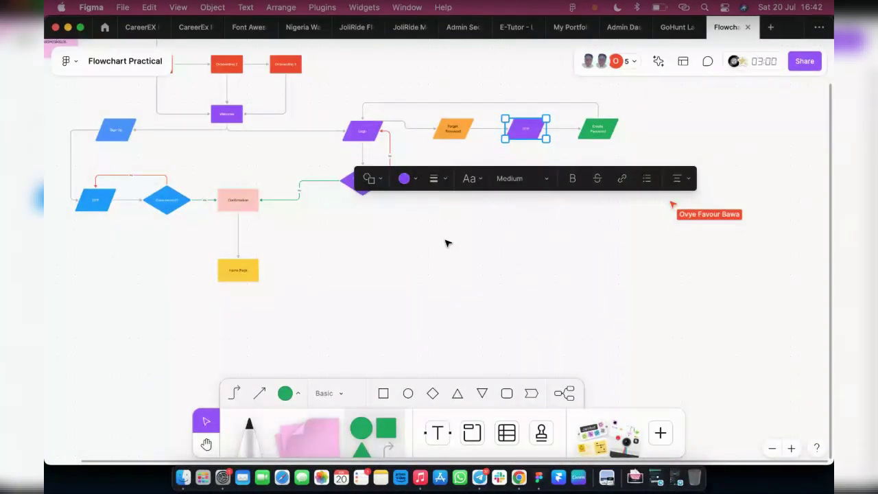
scroll(446, 243, left, 3)
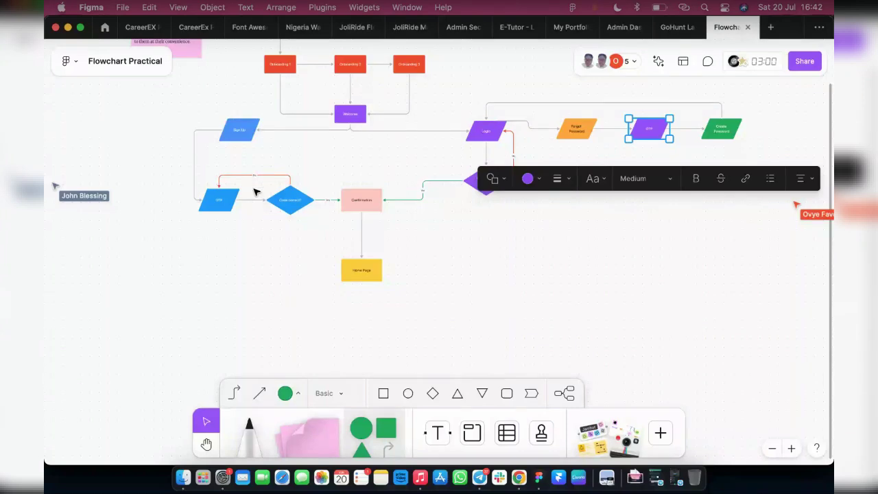
key(i)
click(234, 195)
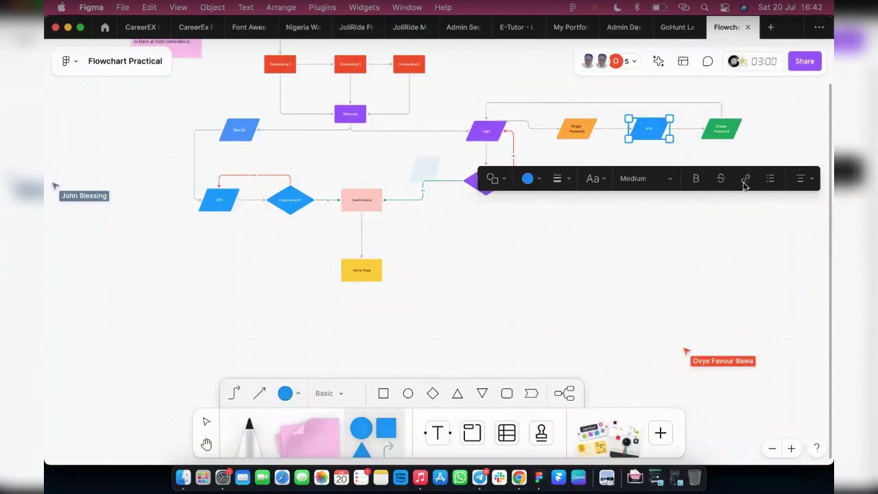
click(278, 204)
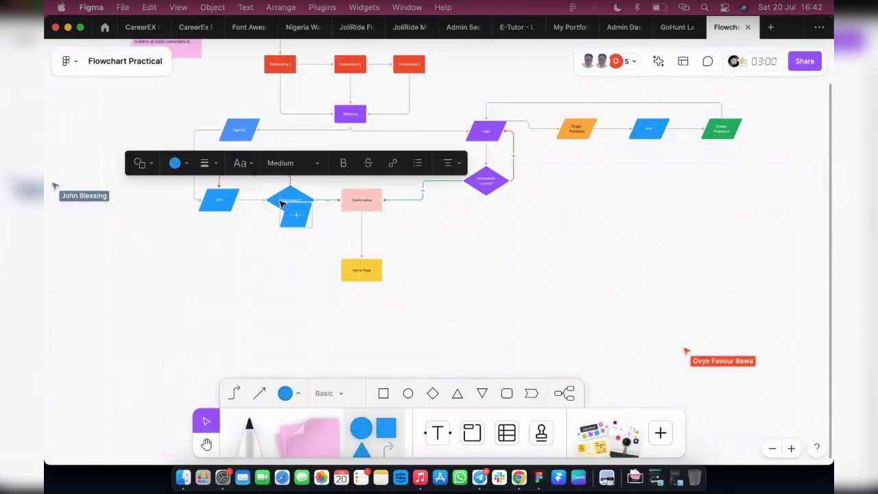
click(284, 227)
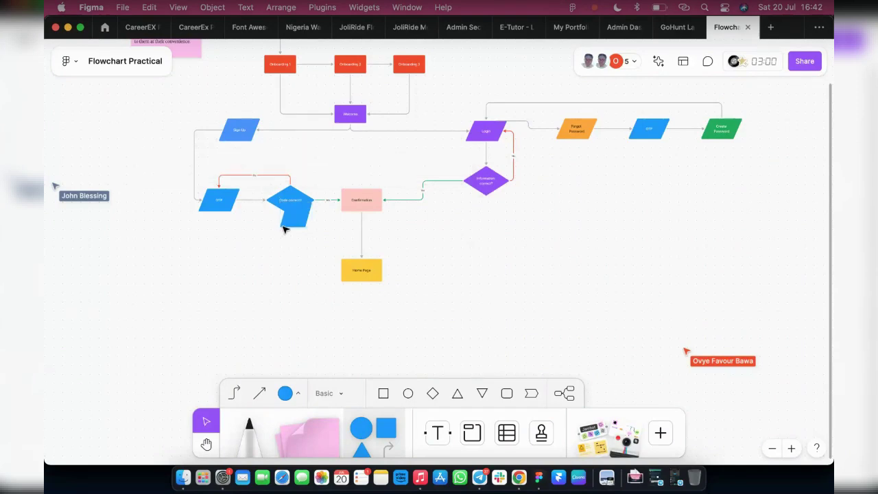
key(Delete)
Change the fill of the "Code correct?" diamond to light gray and match the "Information correct?" diamond to it
scroll(279, 279, up, 3)
scroll(280, 279, up, 5)
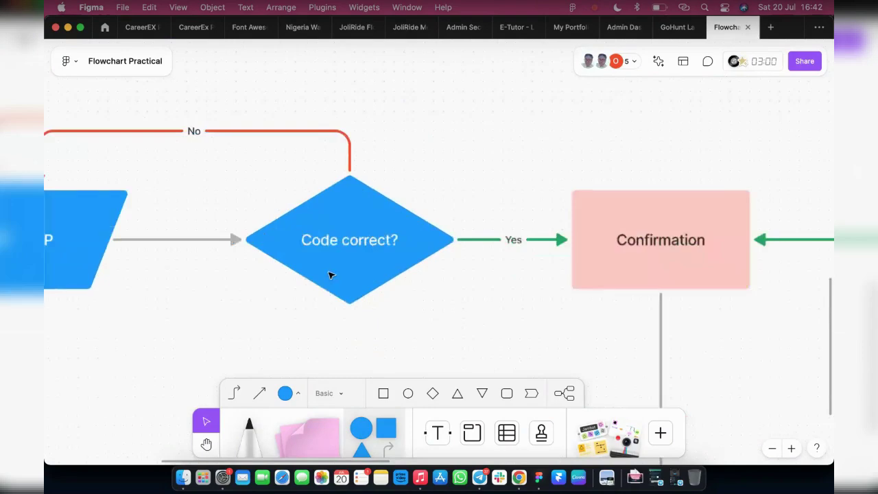
click(329, 275)
click(229, 135)
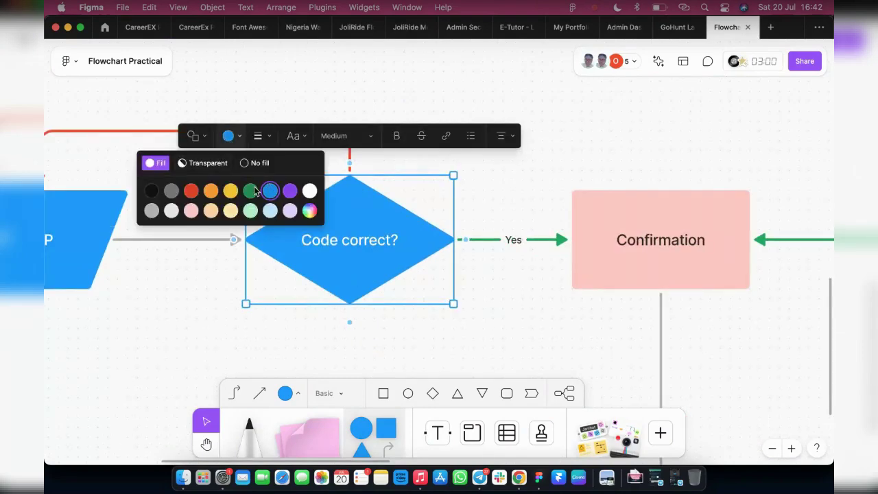
scroll(308, 280, down, 3)
scroll(329, 206, down, 5)
scroll(341, 226, up, 6)
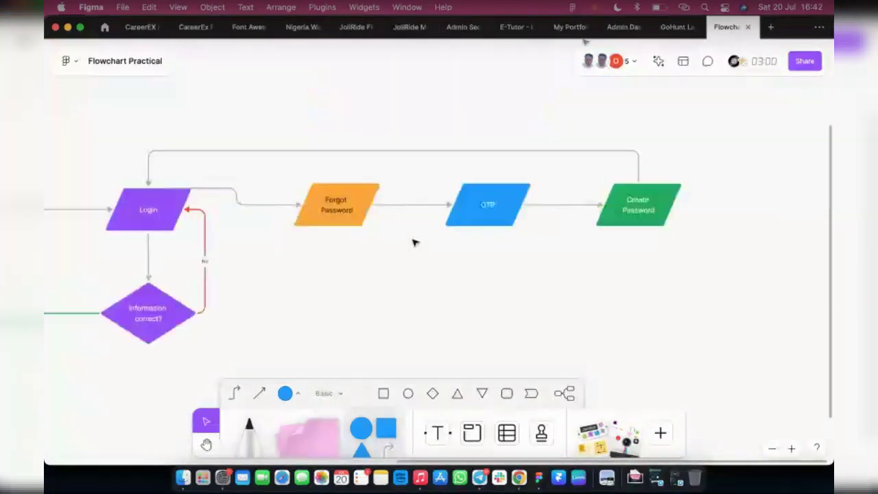
scroll(414, 242, left, 10)
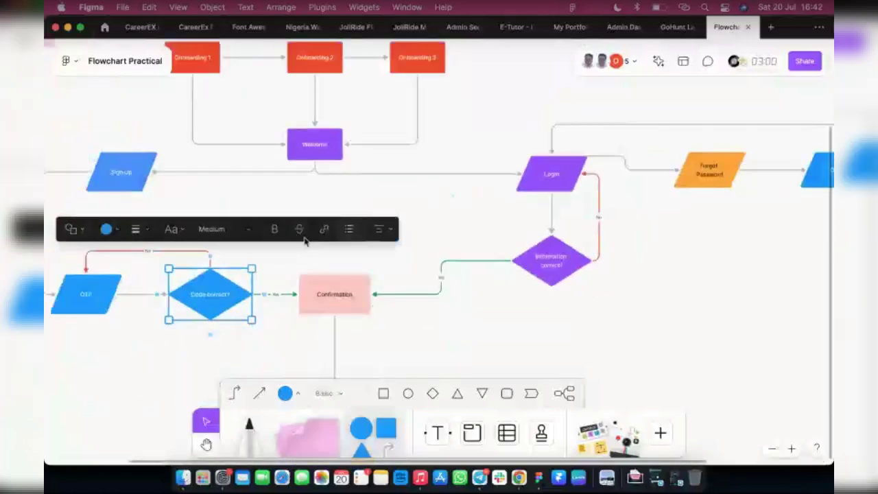
click(106, 229)
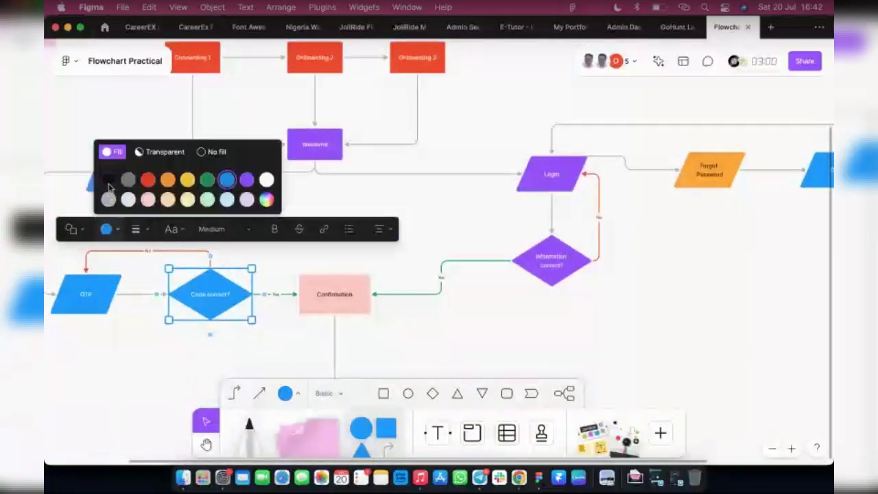
click(109, 198)
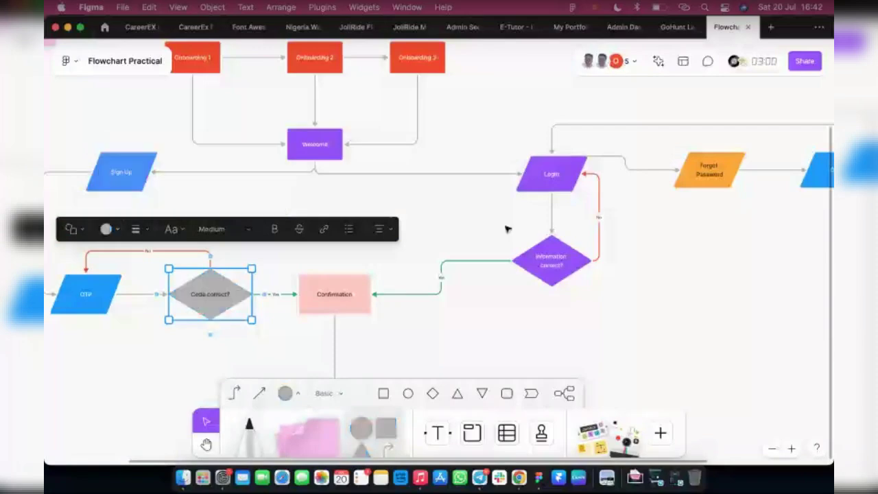
click(554, 281)
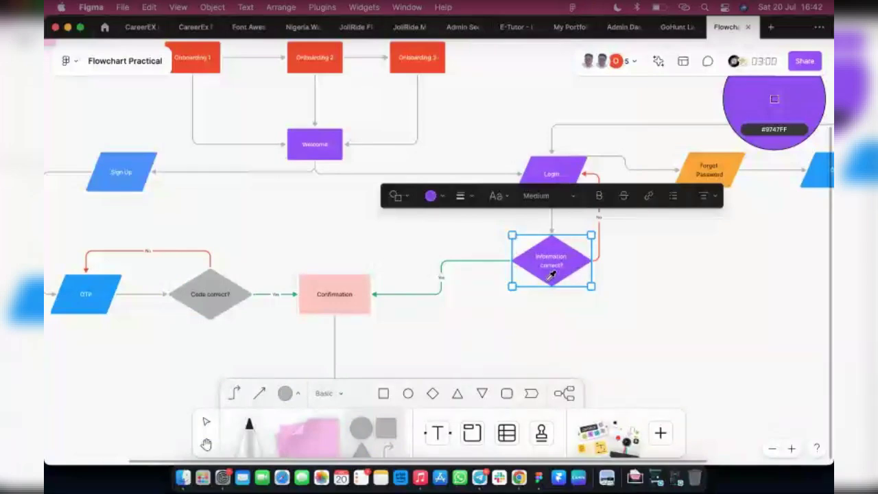
key(Escape)
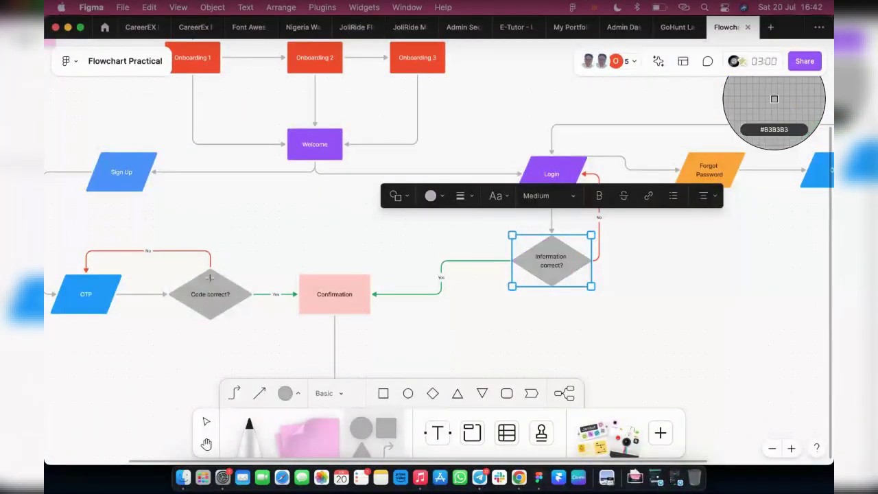
click(636, 315)
scroll(662, 337, up, 2)
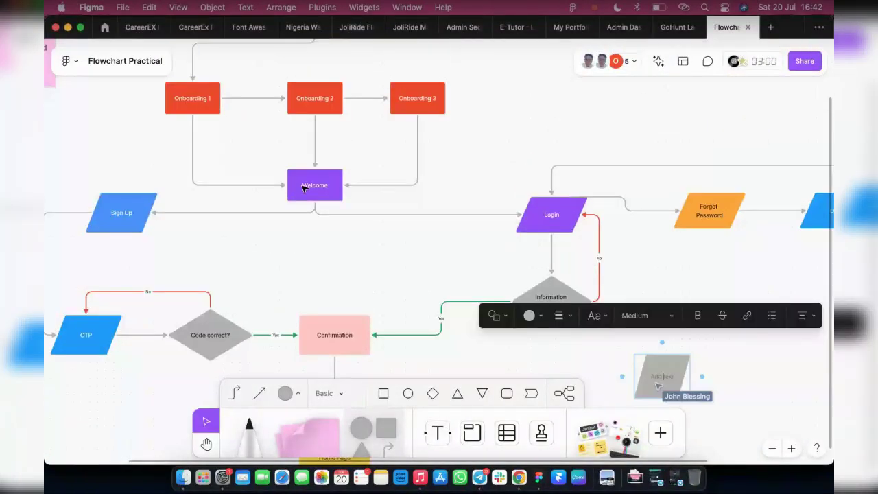
click(694, 357)
click(666, 372)
key(Delete)
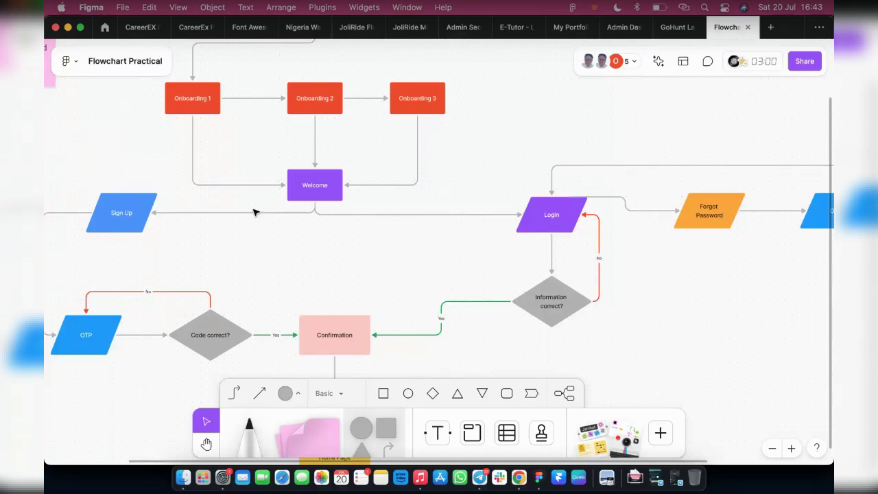
Replace the text in the black rounded shape above the onboarding boxes with "Start"
scroll(255, 212, up, 5)
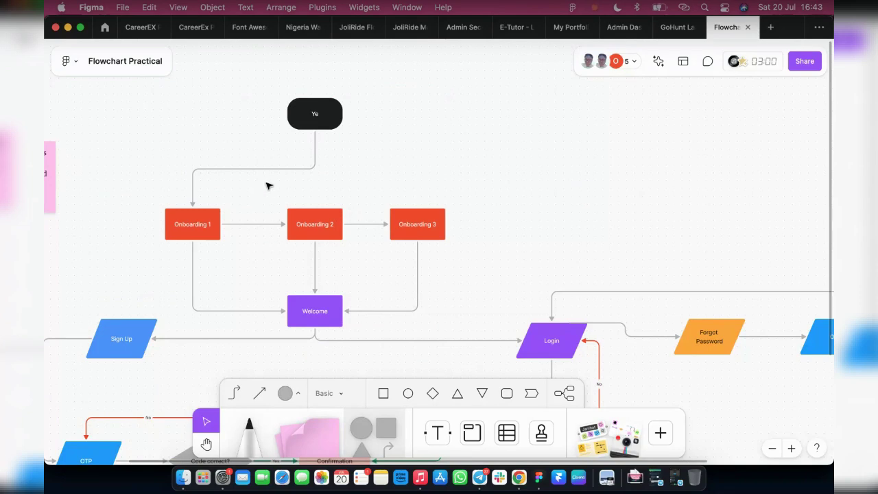
double_click(318, 114)
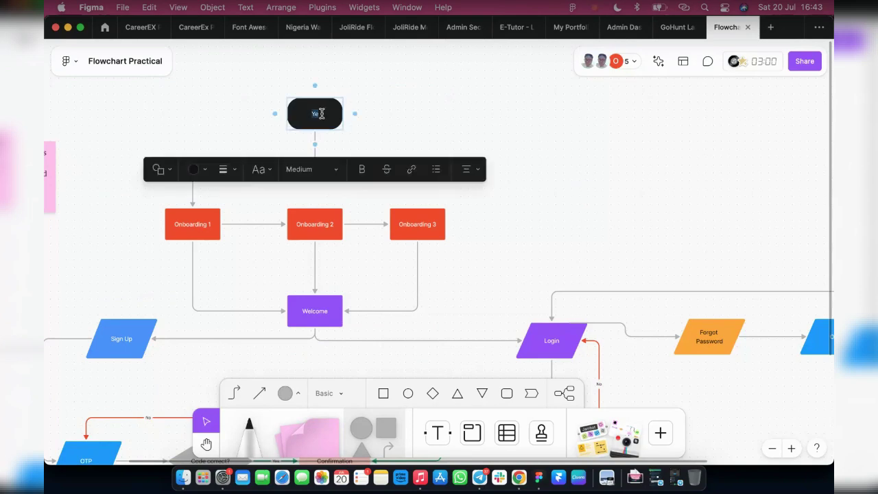
text(Start)
click(415, 110)
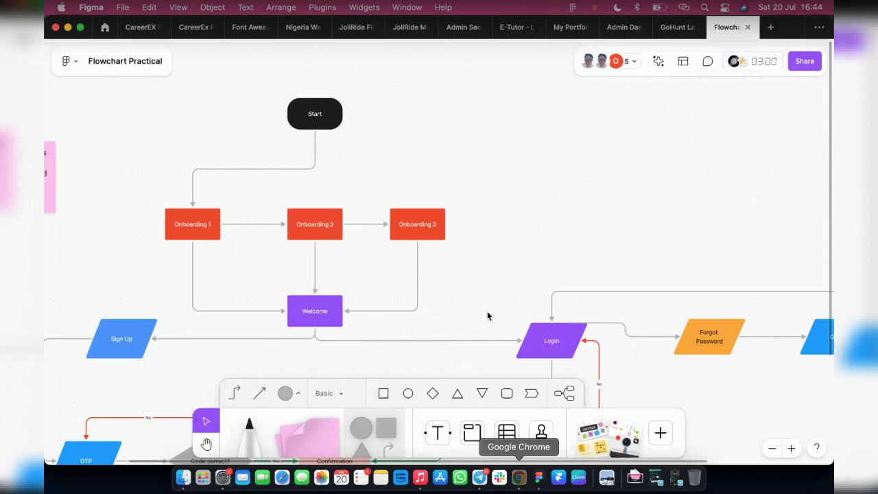
Switch to Google Chrome and search Google Images for "onboarding ui screen"
click(519, 477)
click(731, 34)
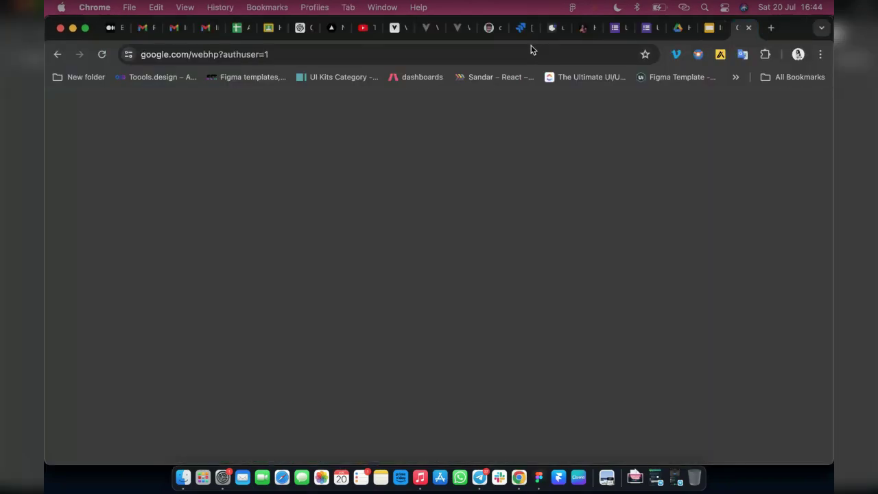
click(535, 58)
text(o)
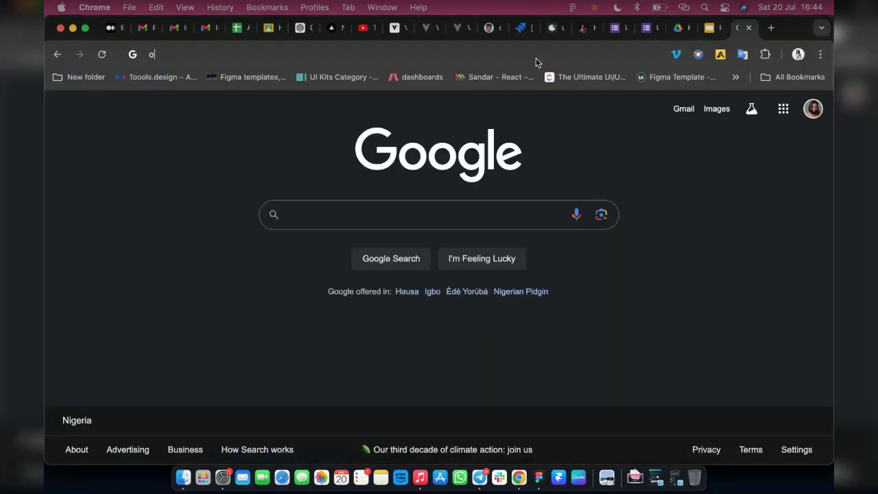
text(nboard)
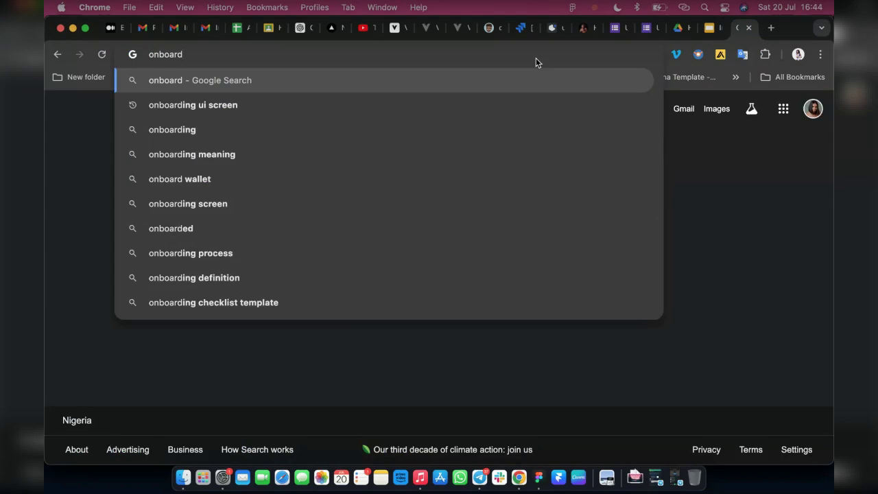
click(236, 108)
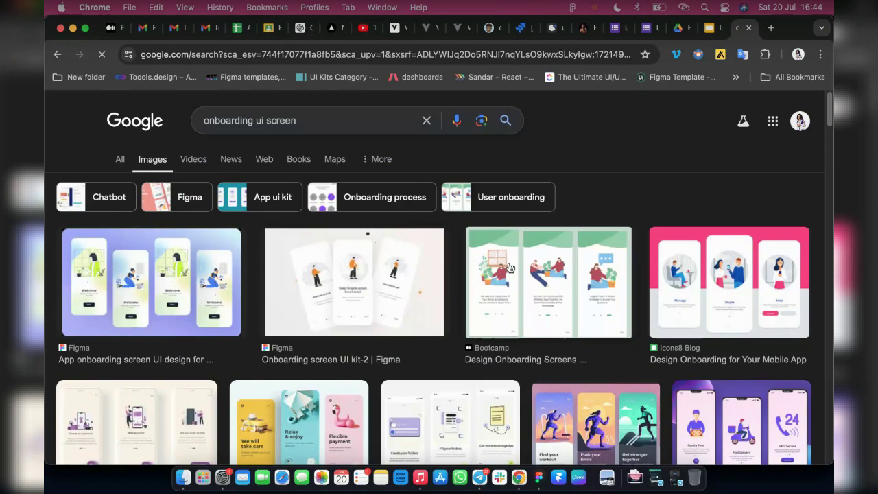
Find the Dark Mode Onboarding Screens picture from Sketch Elements among the image results and copy the image
scroll(417, 273, down, 3)
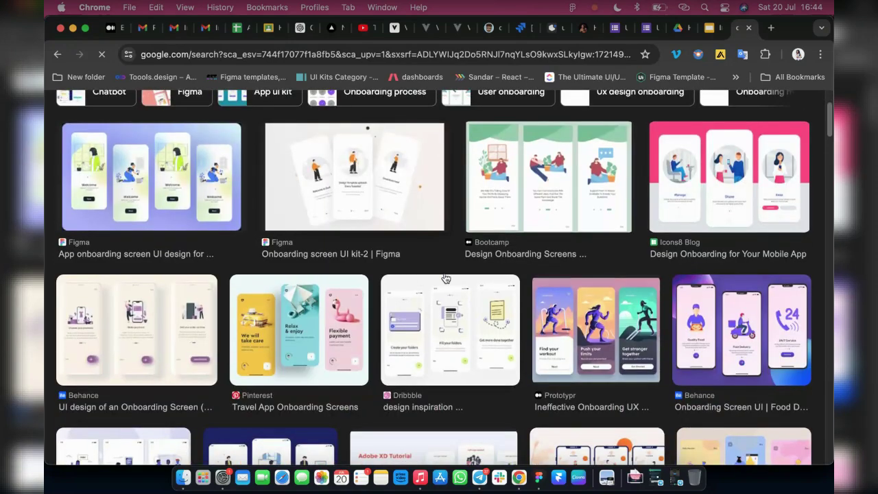
scroll(293, 302, down, 5)
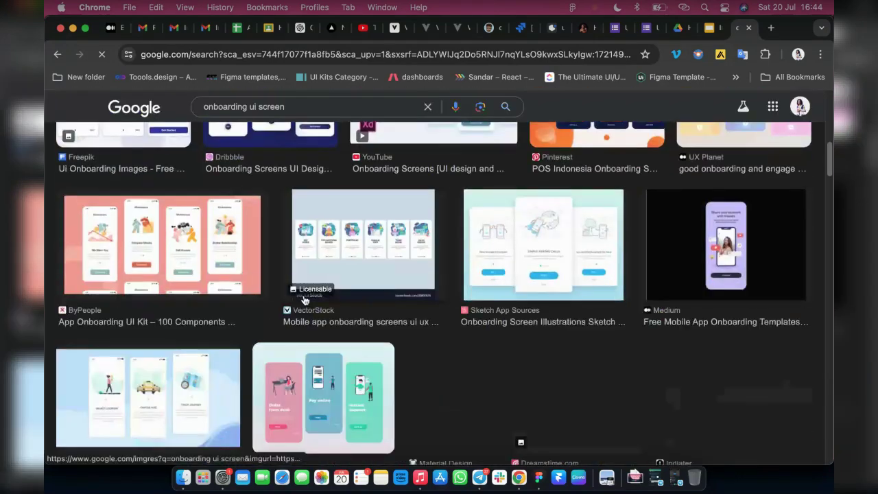
scroll(387, 313, up, 2)
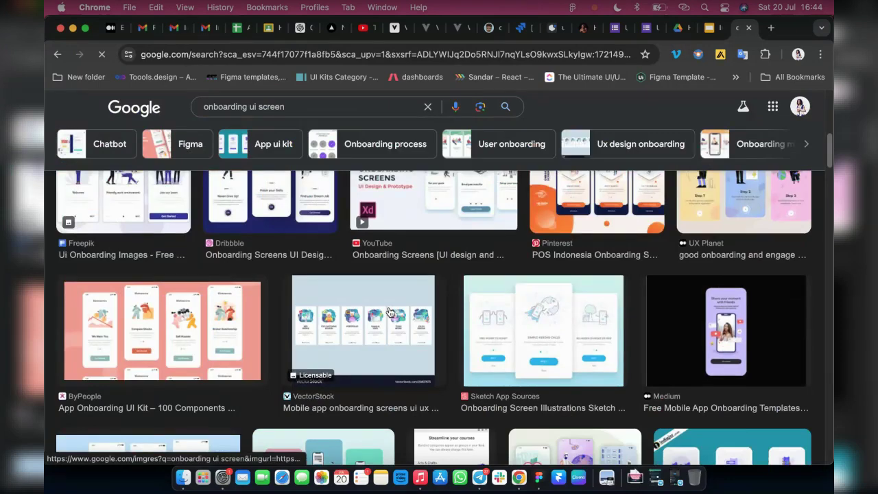
scroll(652, 273, down, 4)
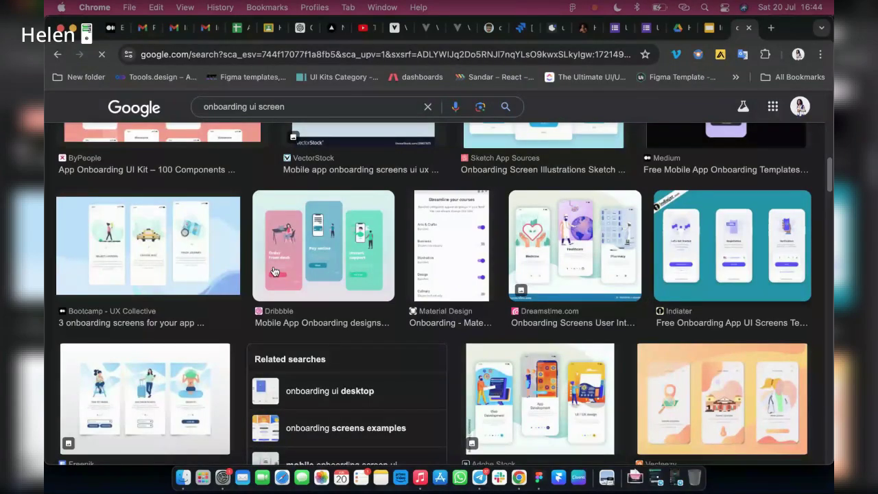
scroll(319, 274, down, 4)
scroll(319, 273, down, 6)
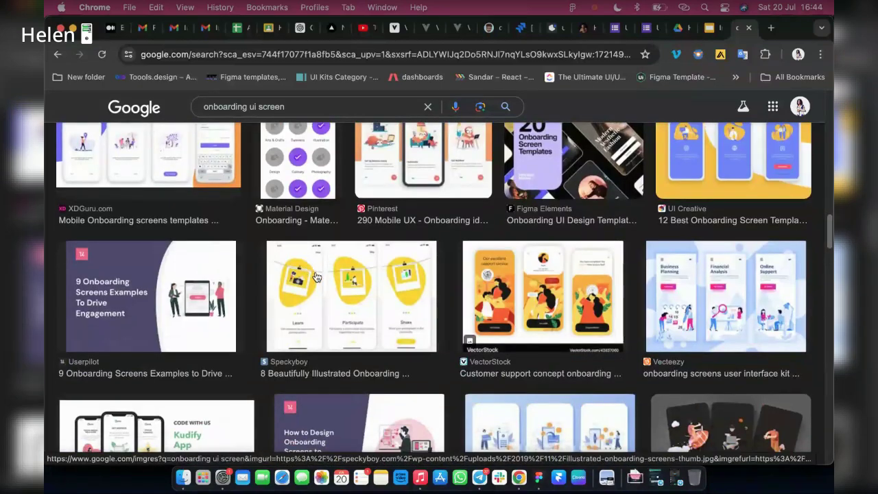
scroll(316, 277, down, 2)
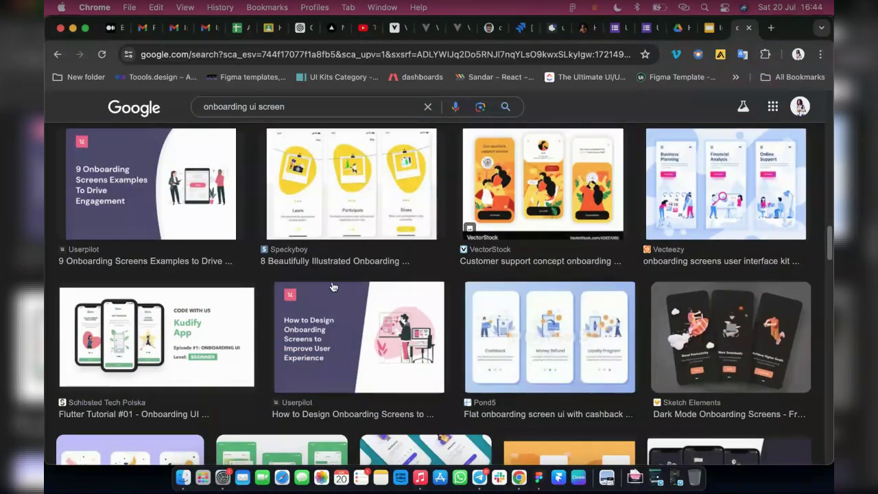
click(744, 354)
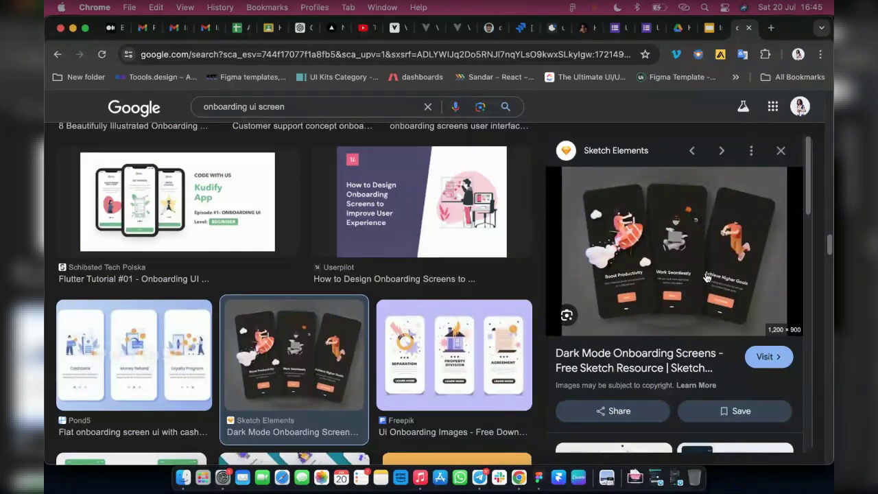
right_click(685, 240)
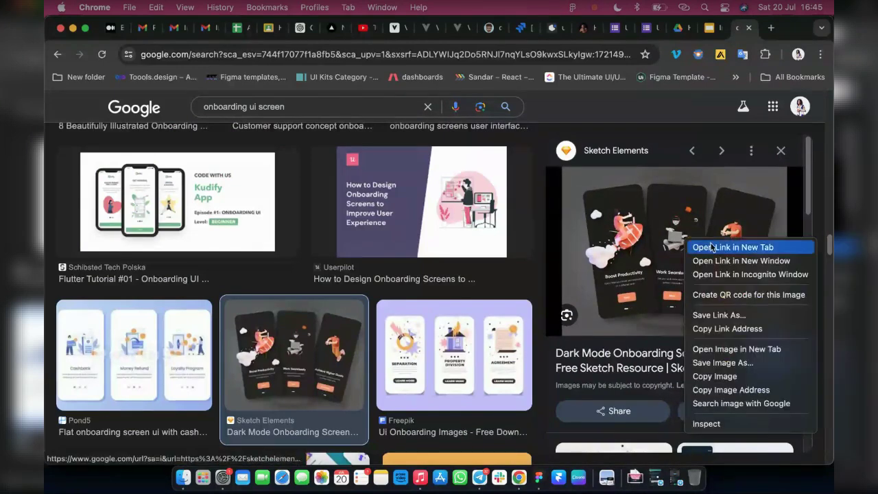
click(715, 376)
scroll(638, 377, down, 5)
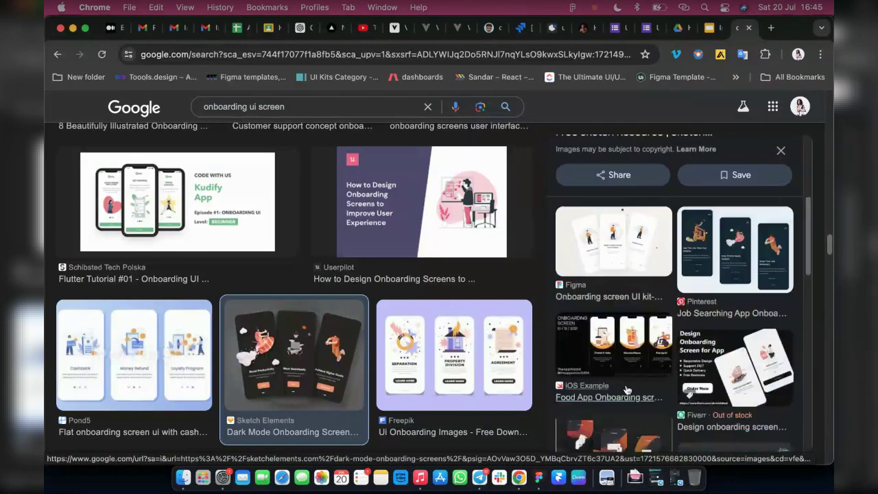
Switch back to the Flowchart Practical board in Figma and paste the copied onboarding image above the Start shape
click(538, 478)
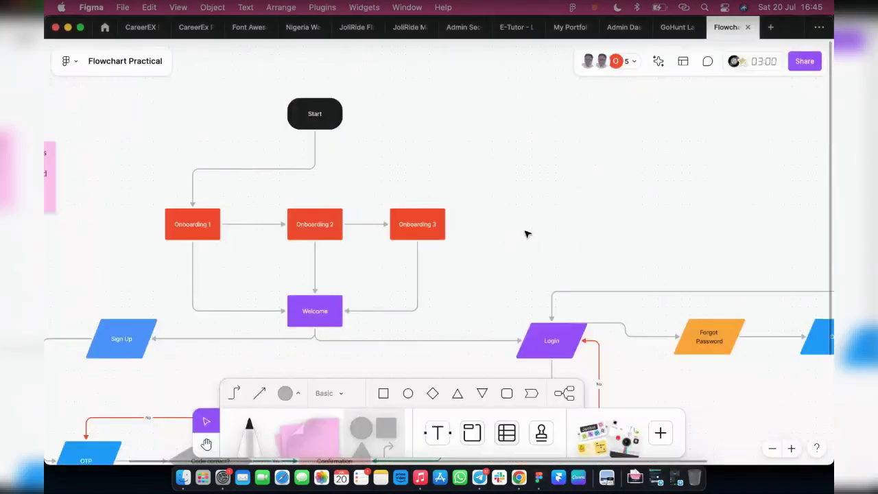
scroll(548, 230, up, 5)
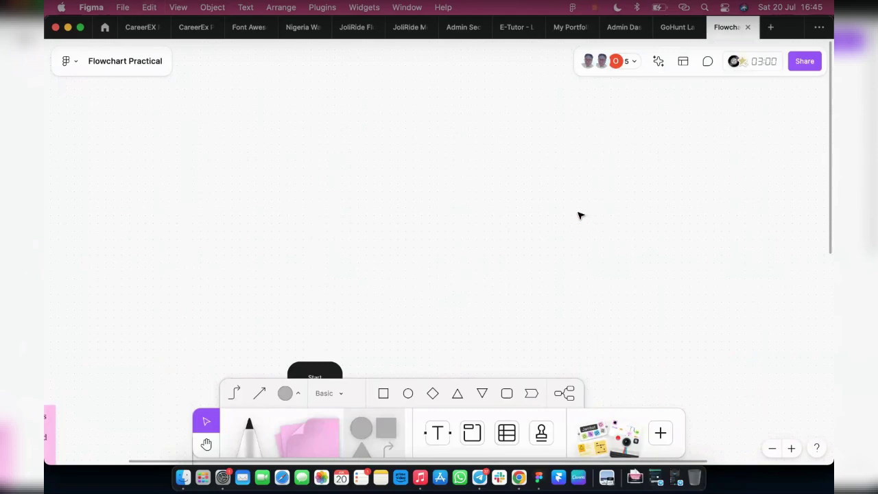
key(super+v)
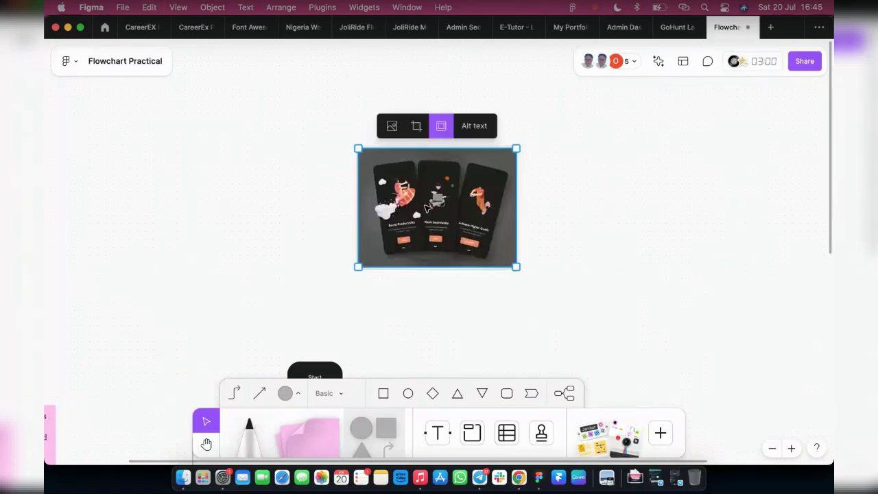
Delete the connectors running from Onboarding 2 and Onboarding 1 to the Welcome box
scroll(427, 207, up, 5)
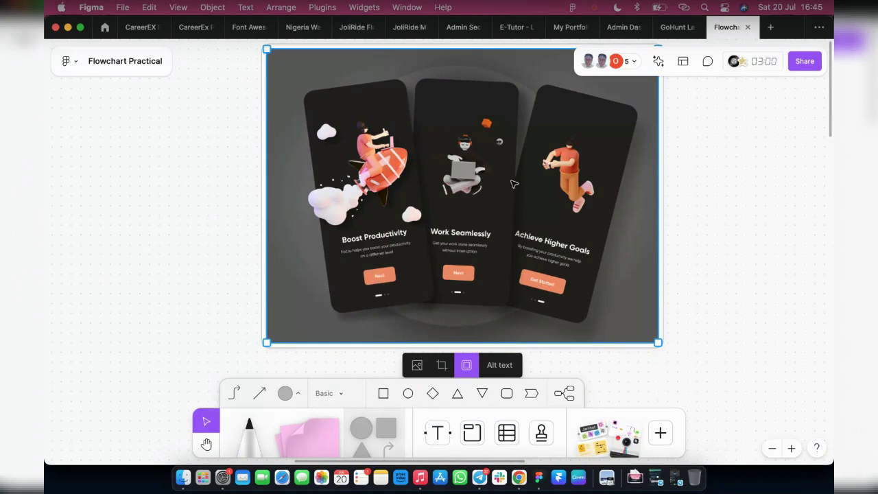
scroll(447, 186, down, 10)
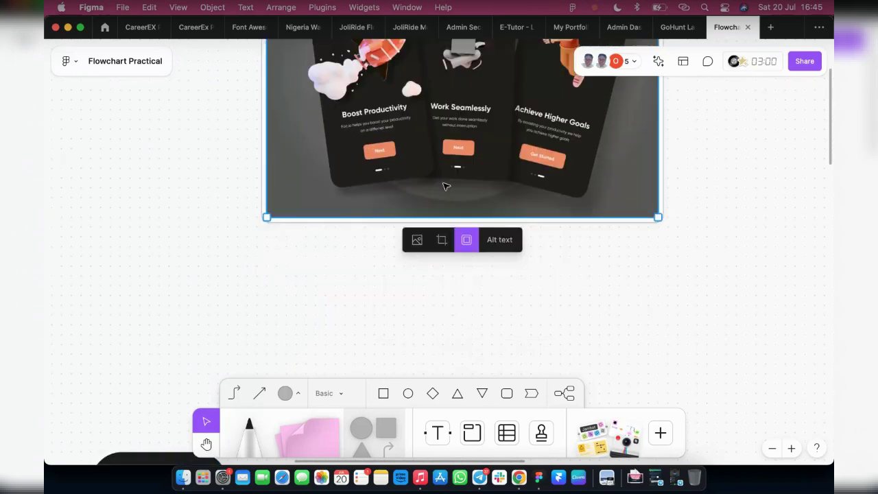
scroll(444, 187, down, 4)
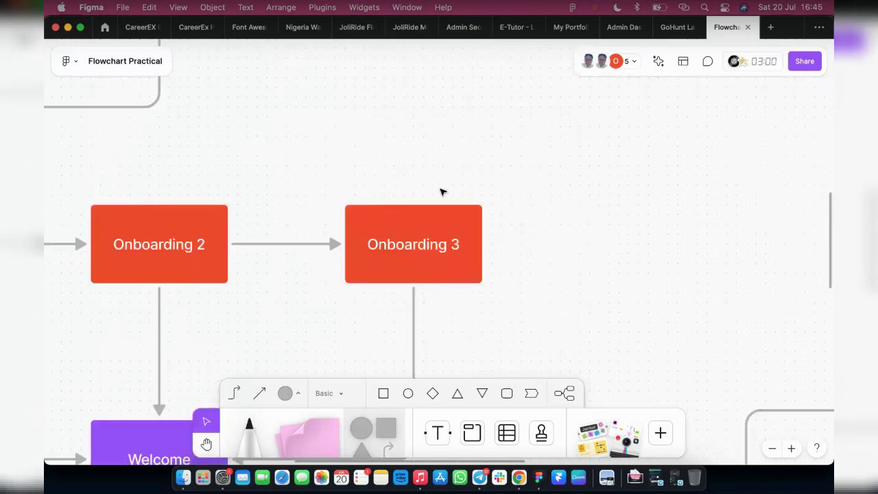
scroll(441, 192, down, 6)
scroll(412, 195, left, 6)
click(382, 190)
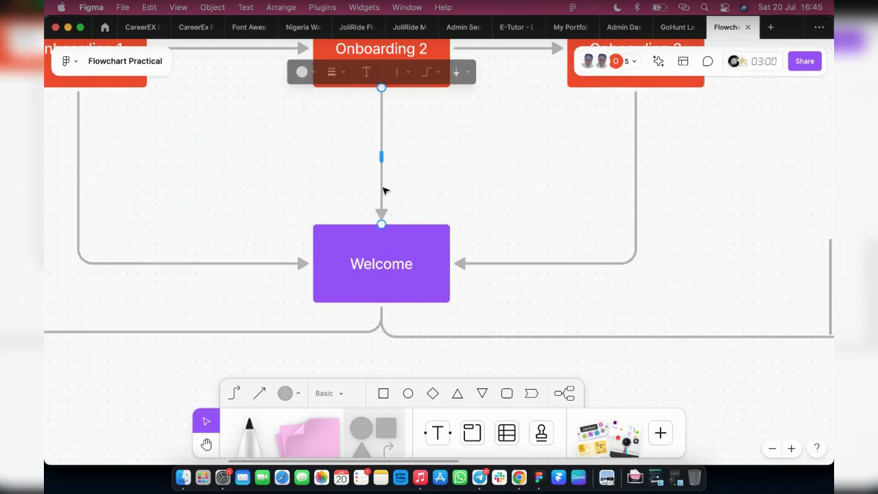
key(Delete)
click(270, 264)
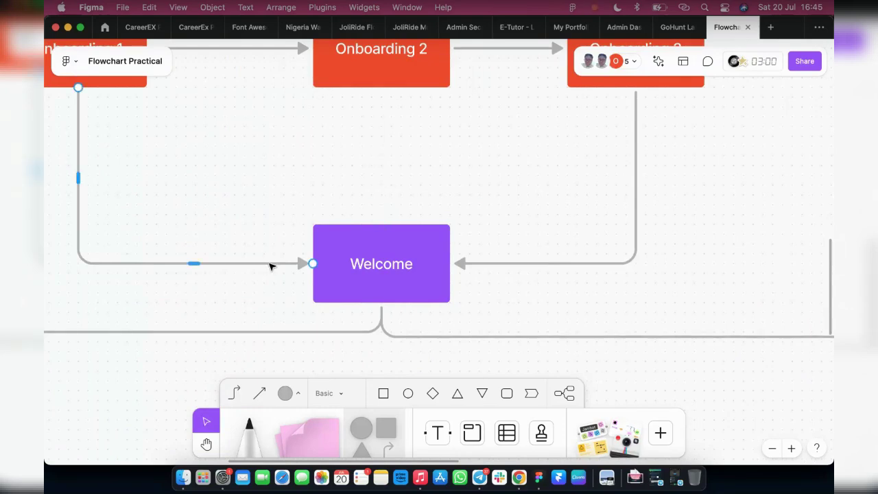
key(Delete)
Review the path from Start through the three onboarding boxes to Welcome against the pasted onboarding image
scroll(641, 274, up, 5)
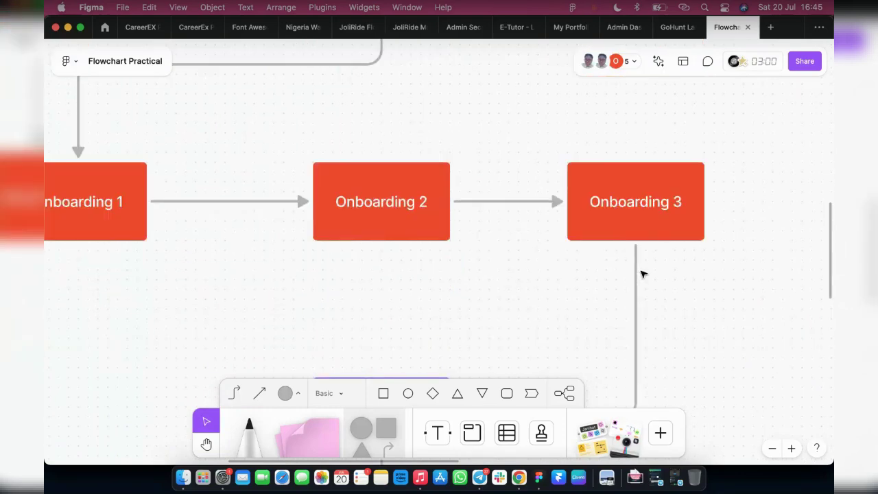
scroll(641, 273, up, 5)
scroll(606, 261, down, 2)
scroll(670, 263, up, 10)
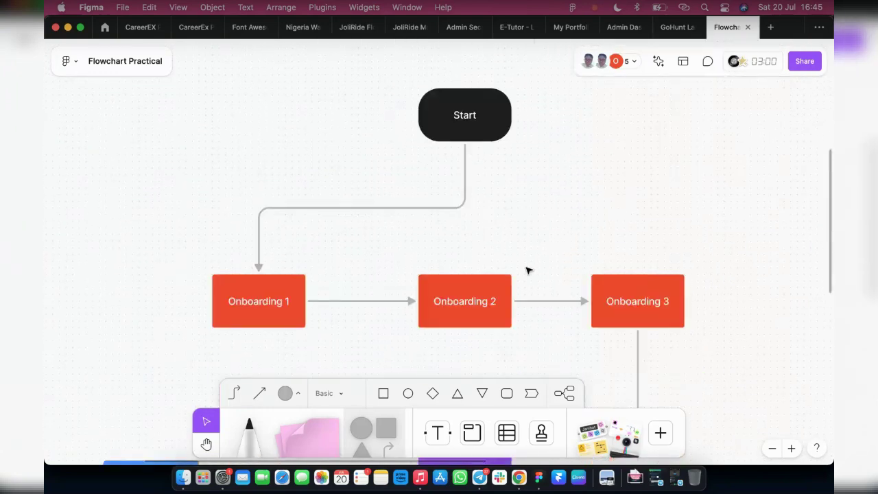
scroll(415, 190, down, 4)
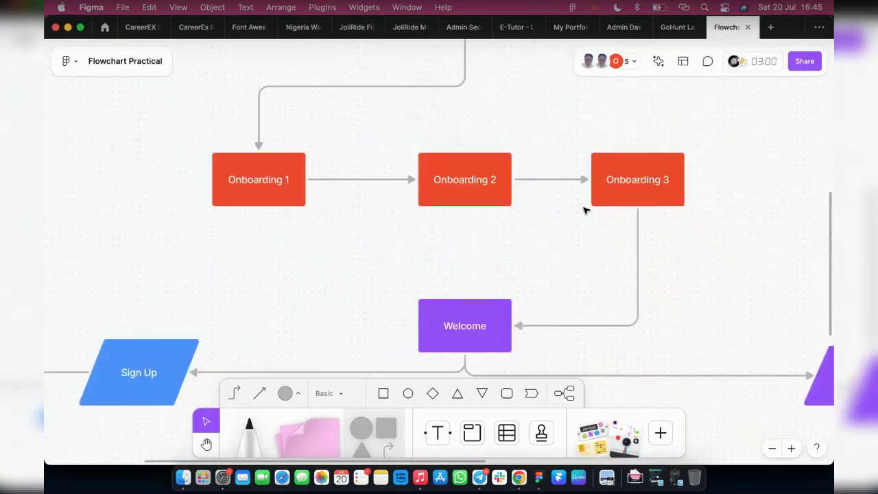
scroll(686, 308, up, 10)
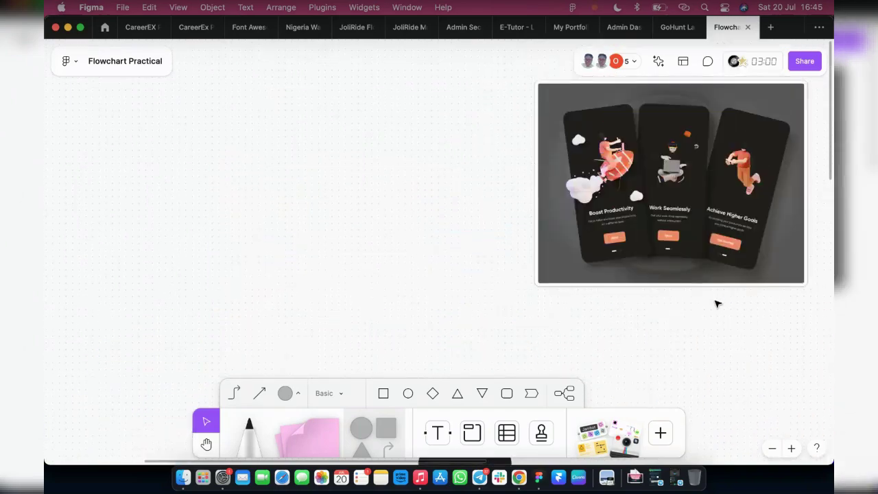
scroll(699, 277, up, 5)
scroll(718, 272, up, 4)
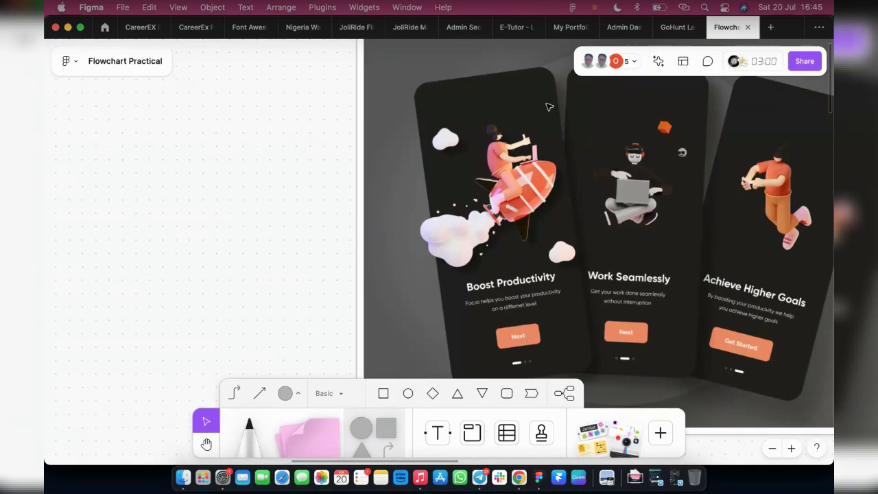
scroll(552, 224, down, 1)
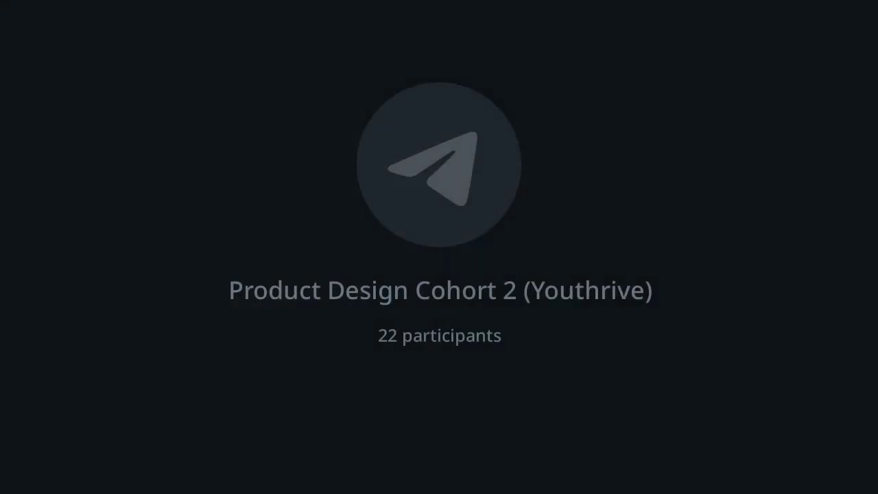
scroll(521, 320, down, 10)
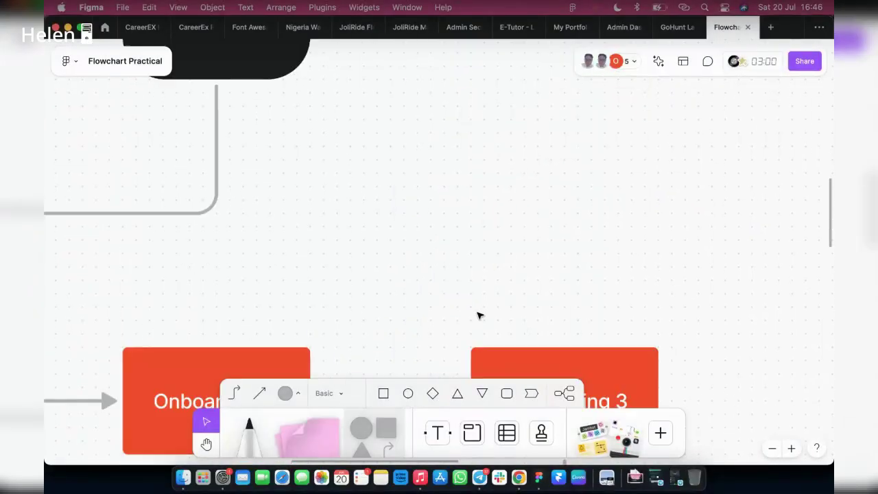
scroll(491, 314, down, 10)
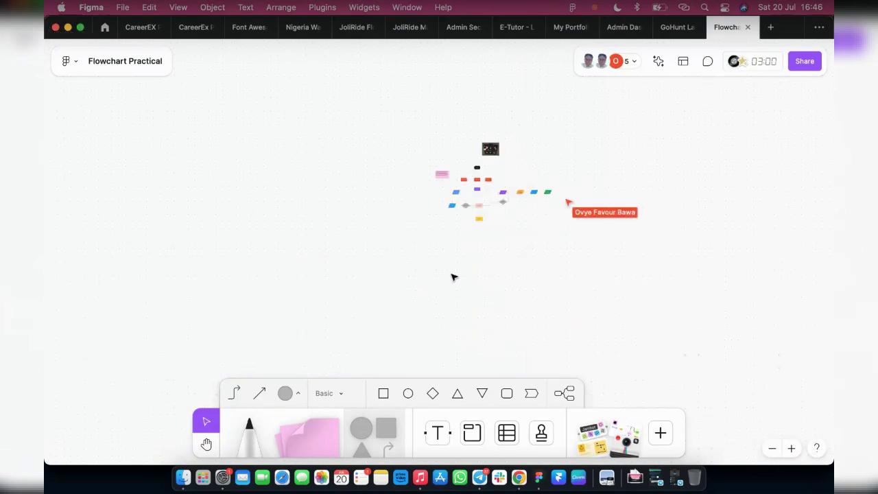
Draw connectors from the bottoms of Onboarding 2 and Onboarding 1 to the Welcome box
scroll(453, 276, up, 5)
scroll(487, 221, up, 3)
click(551, 255)
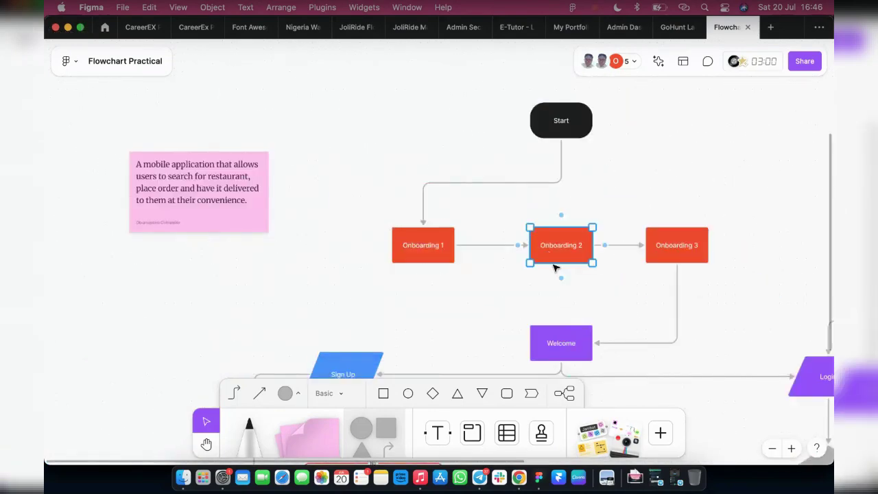
drag(561, 278, 561, 337)
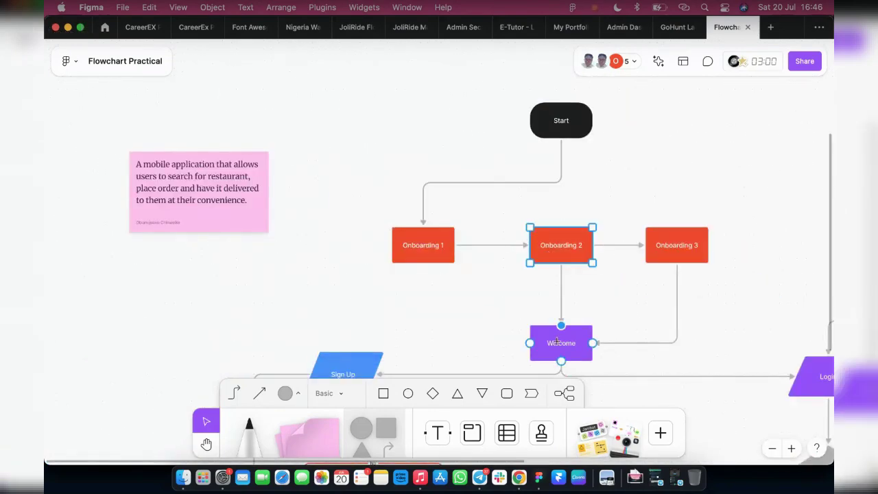
click(439, 246)
drag(426, 277, 550, 356)
click(730, 332)
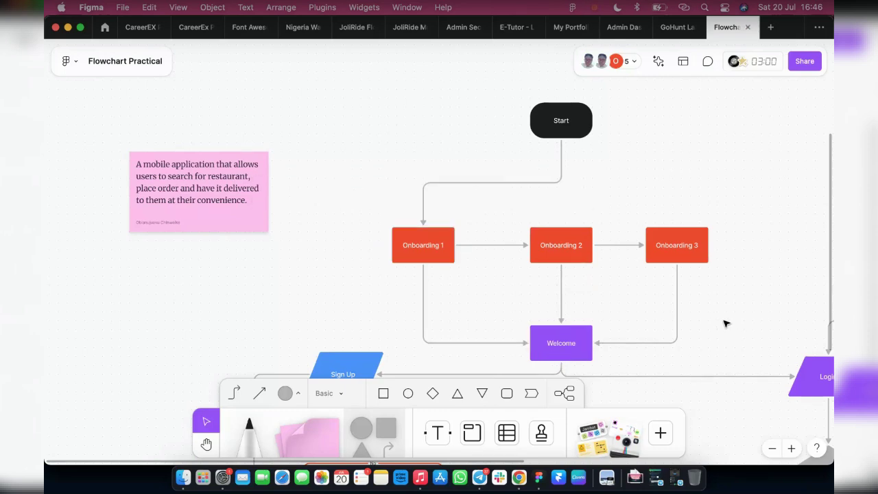
Compare the Next and Get Started buttons in the onboarding image with the onboarding connectors leading to Welcome
scroll(725, 320, up, 3)
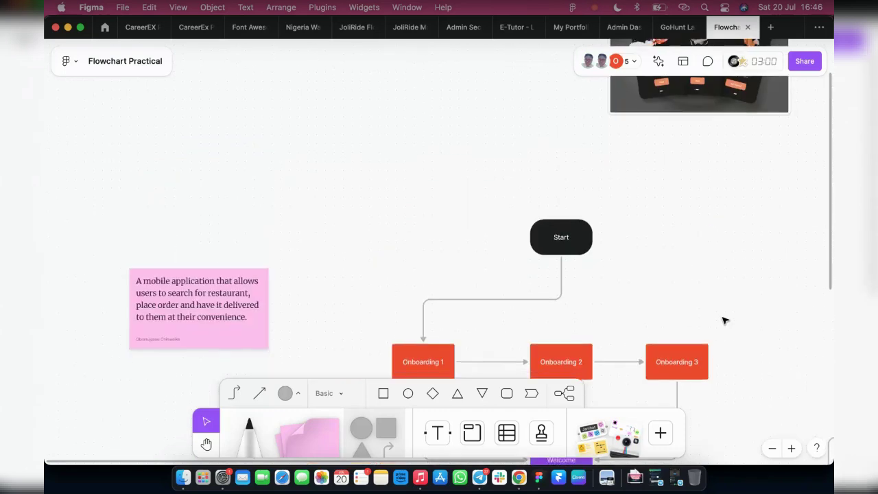
scroll(723, 318, down, 3)
scroll(720, 318, up, 2)
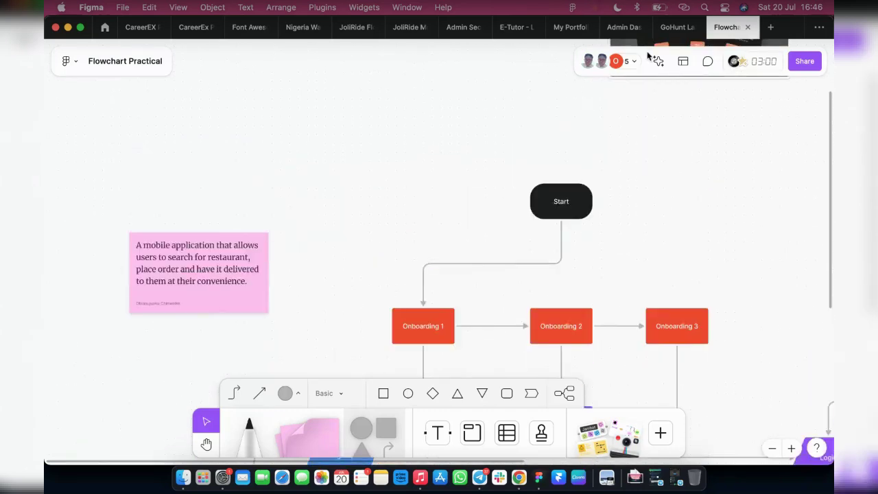
scroll(610, 299, down, 1)
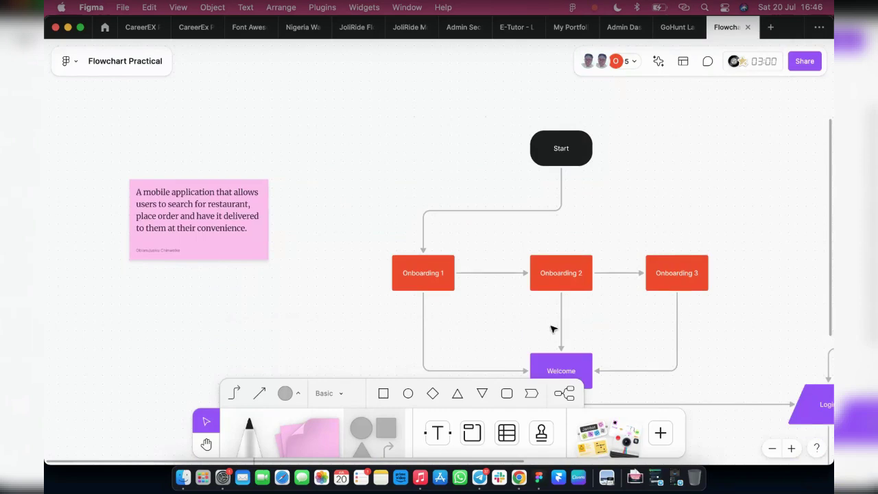
scroll(617, 219, up, 5)
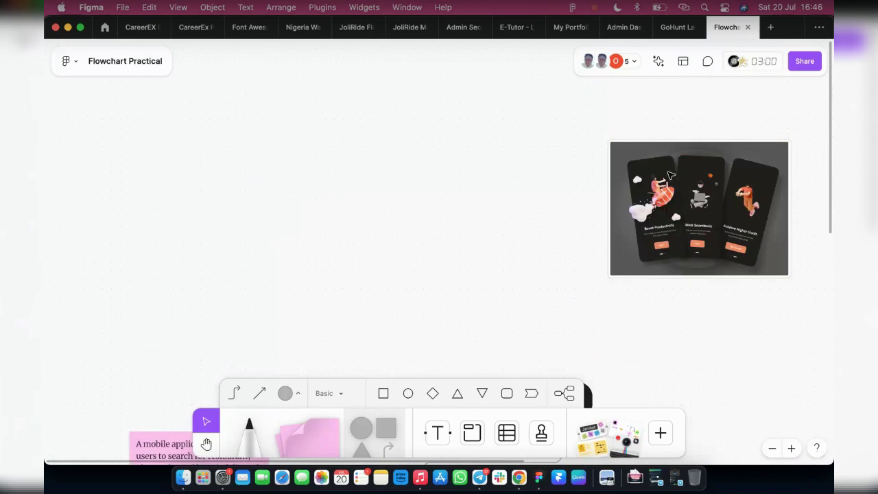
scroll(658, 228, down, 1)
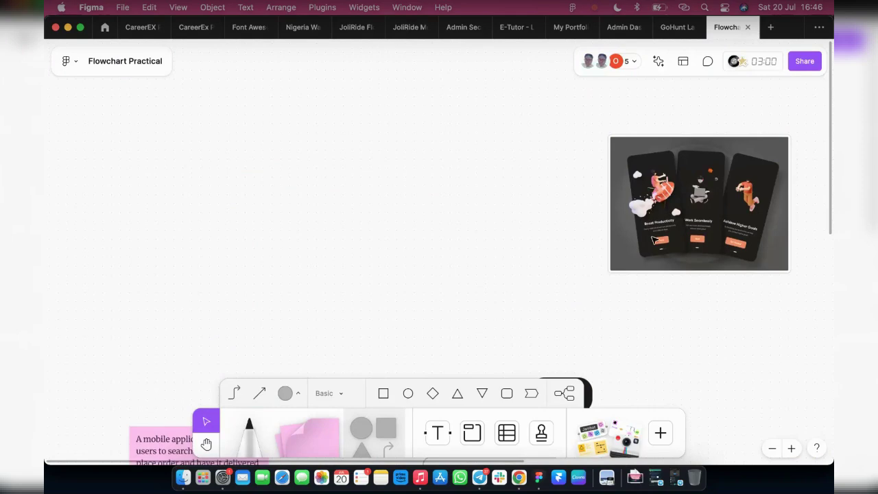
scroll(638, 237, down, 7)
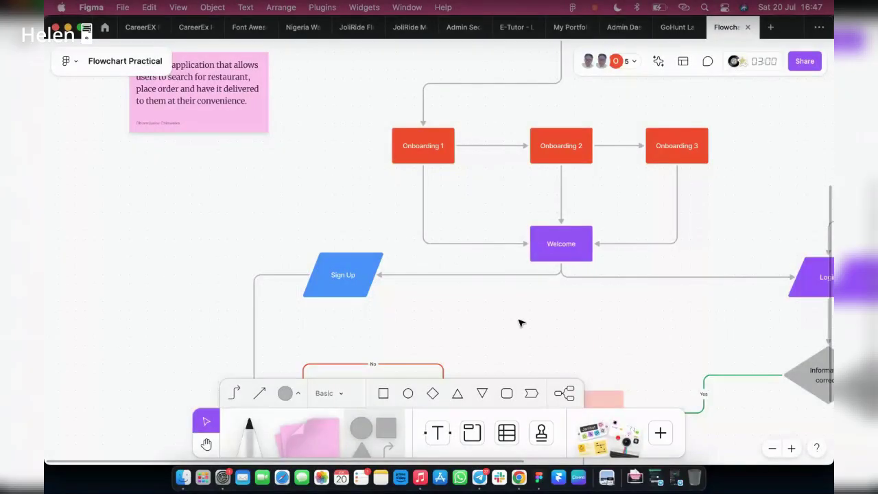
scroll(520, 323, down, 3)
scroll(548, 290, up, 2)
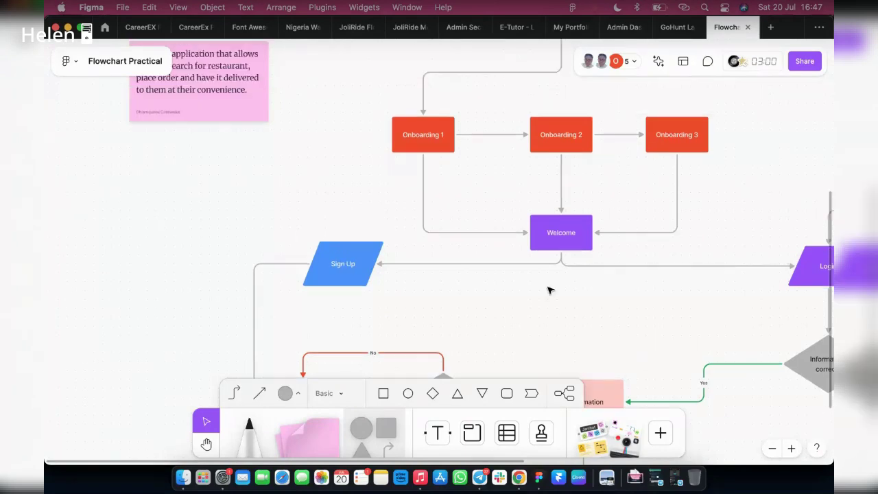
Set the stroke of the connector between Start and Onboarding 1 to Thick
scroll(549, 289, up, 10)
click(520, 310)
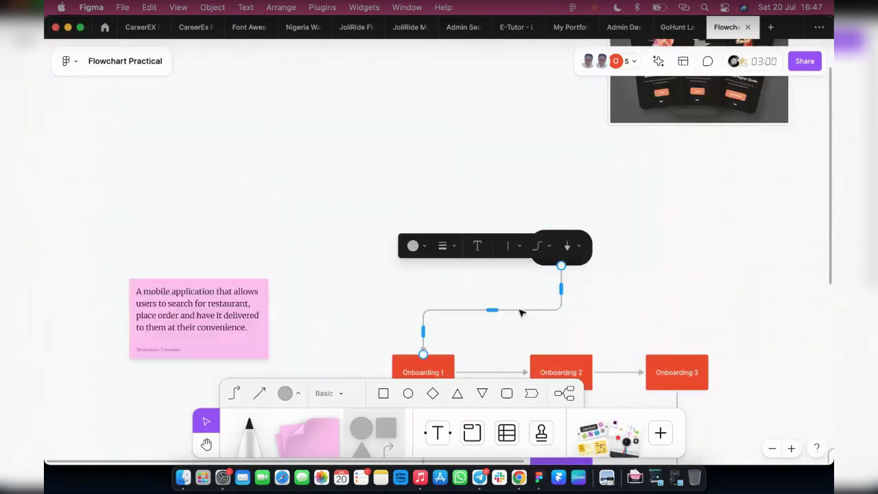
scroll(574, 316, up, 5)
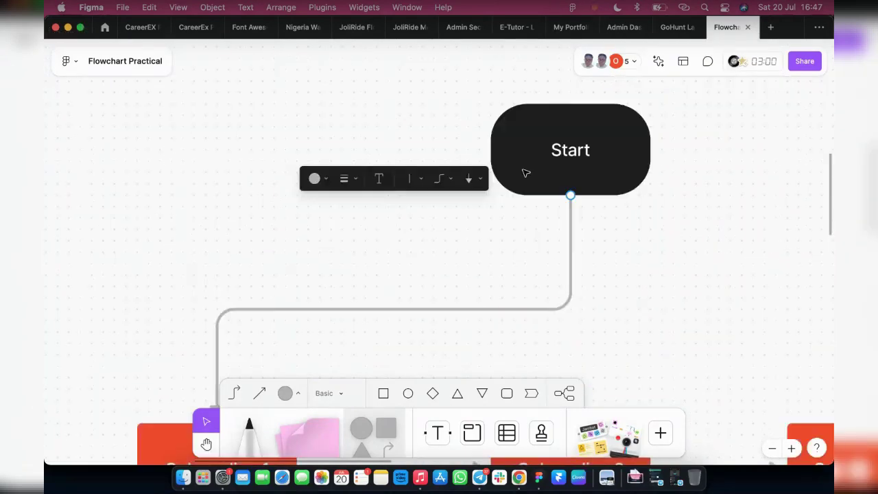
click(316, 178)
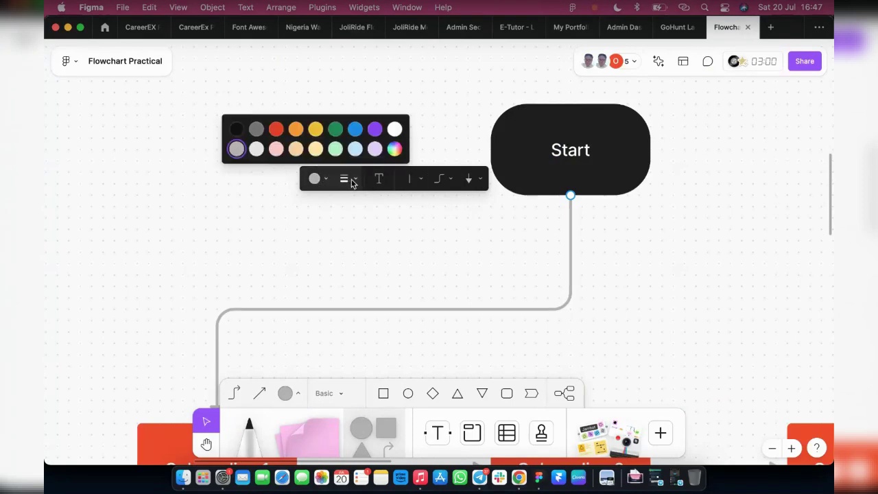
click(355, 182)
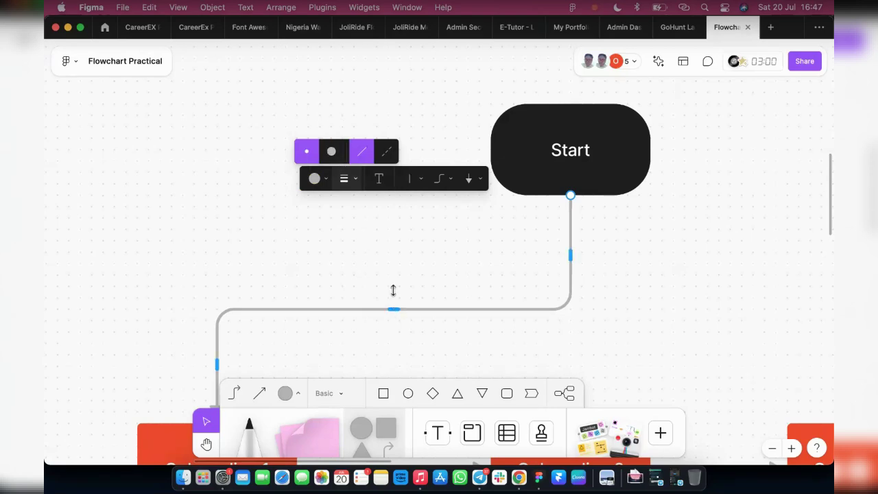
click(331, 151)
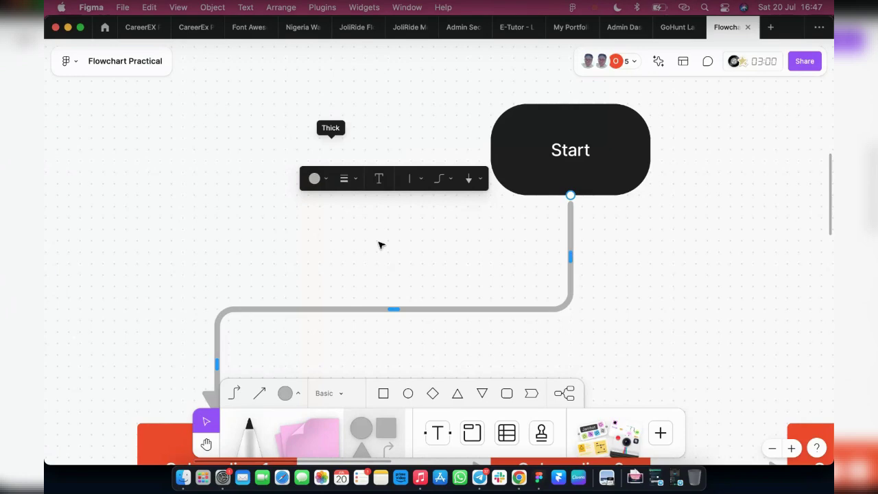
Change the connector between Start and Onboarding 1 to a dashed line with the thin stroke
click(354, 181)
click(359, 160)
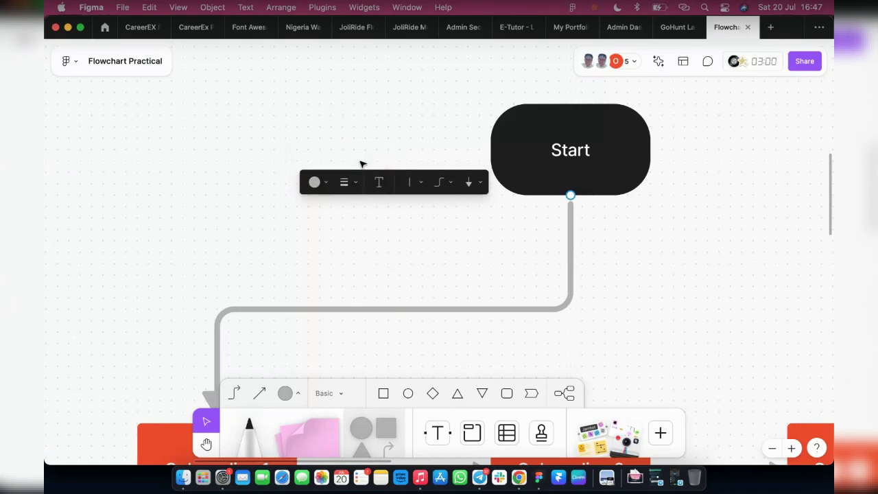
click(354, 184)
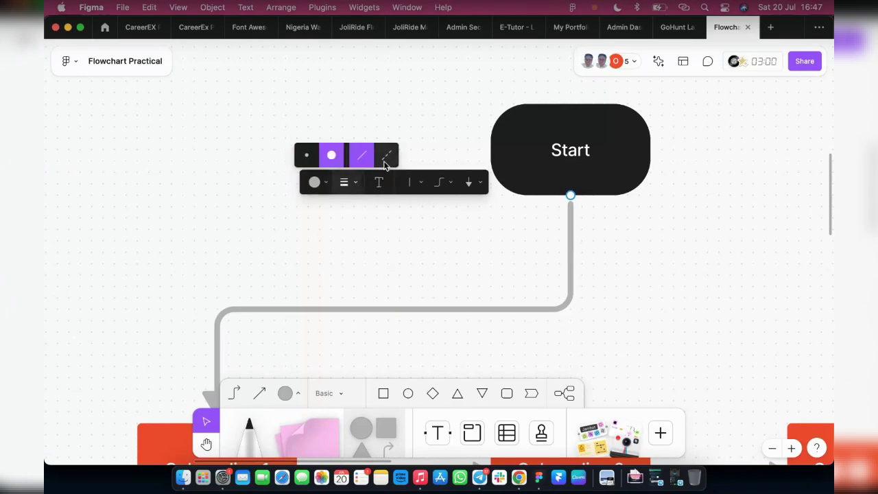
click(386, 155)
click(349, 184)
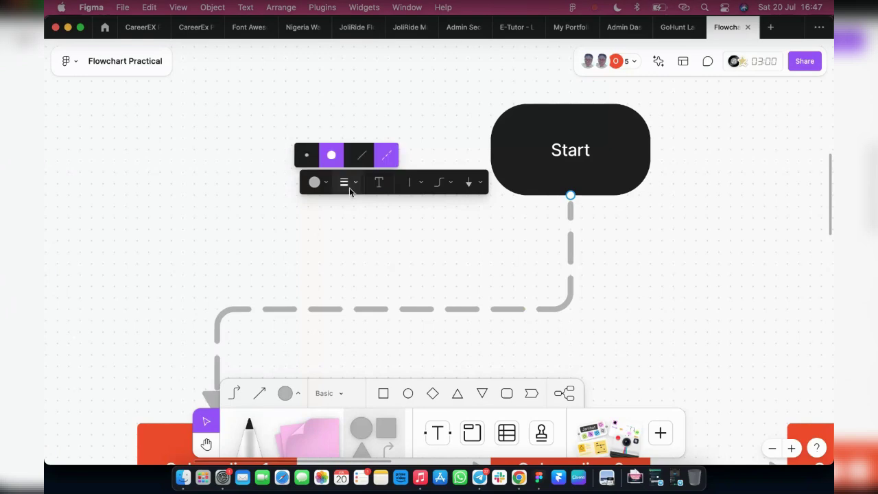
click(308, 157)
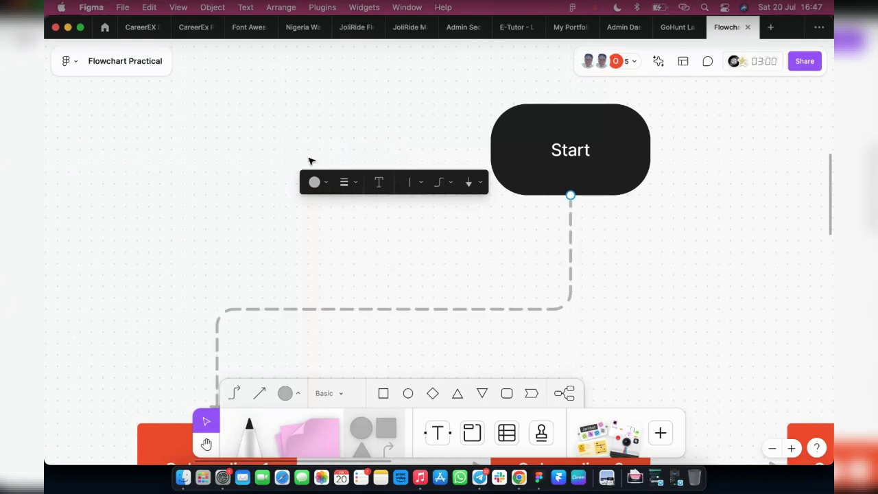
Switch the dashed connector between Start and Onboarding 1 back to a solid line
click(351, 185)
click(383, 159)
click(356, 182)
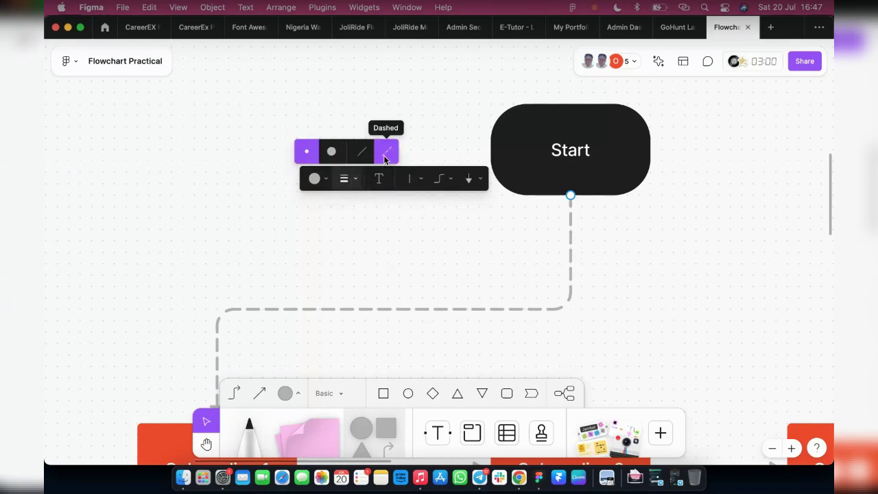
click(383, 155)
click(355, 178)
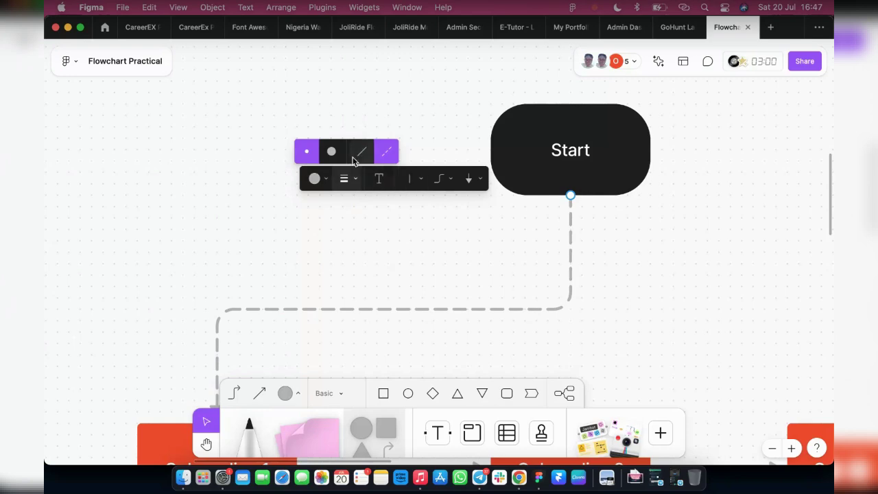
click(358, 154)
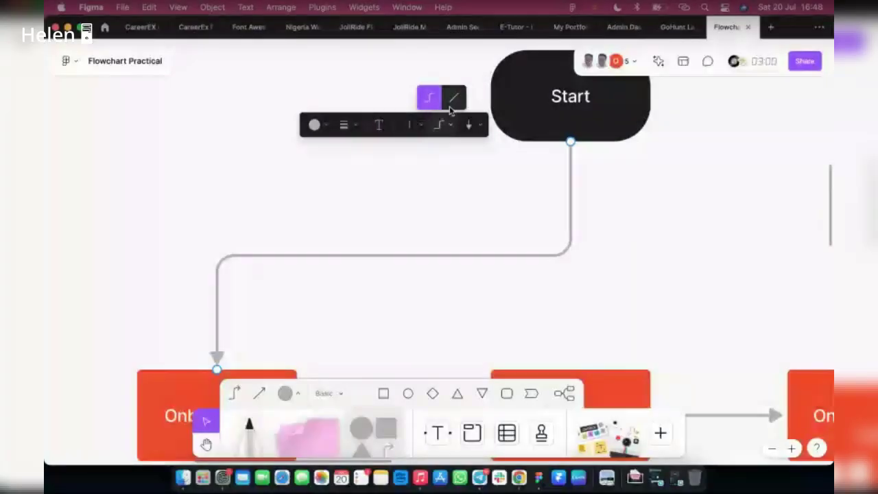
Switch the connector between Start and Onboarding 1 to a straight line and back to an elbowed line
click(453, 103)
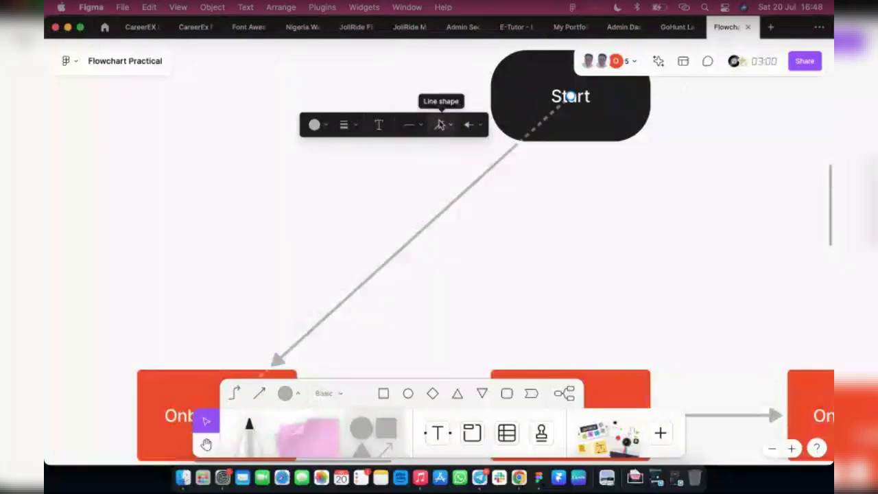
click(439, 124)
click(450, 75)
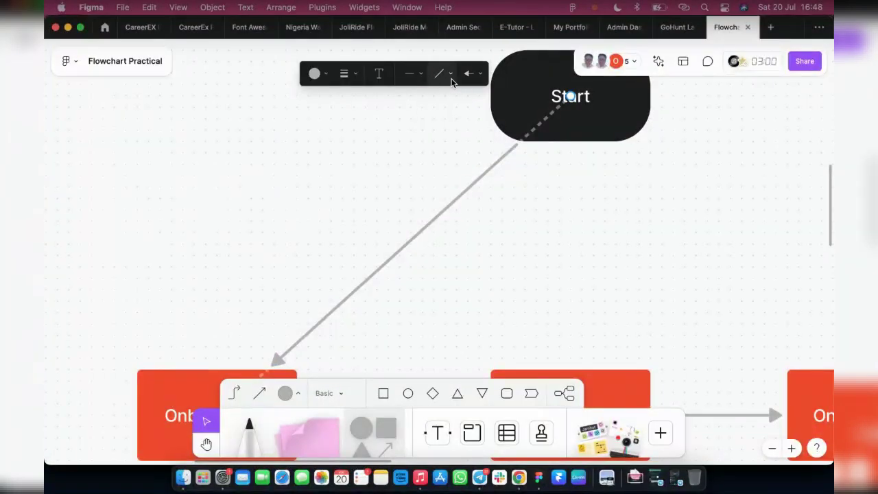
click(451, 81)
click(427, 104)
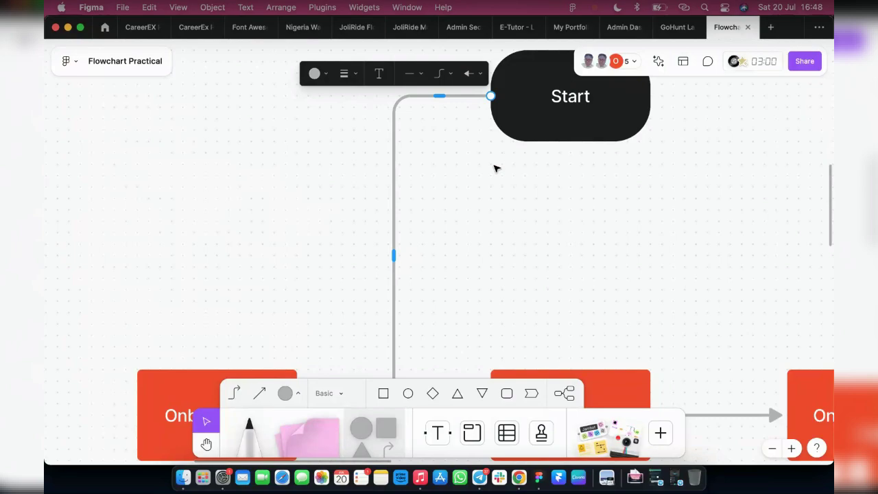
Show the available arrowhead styles for the Onboarding 1 end of the connector from Start
scroll(406, 245, down, 3)
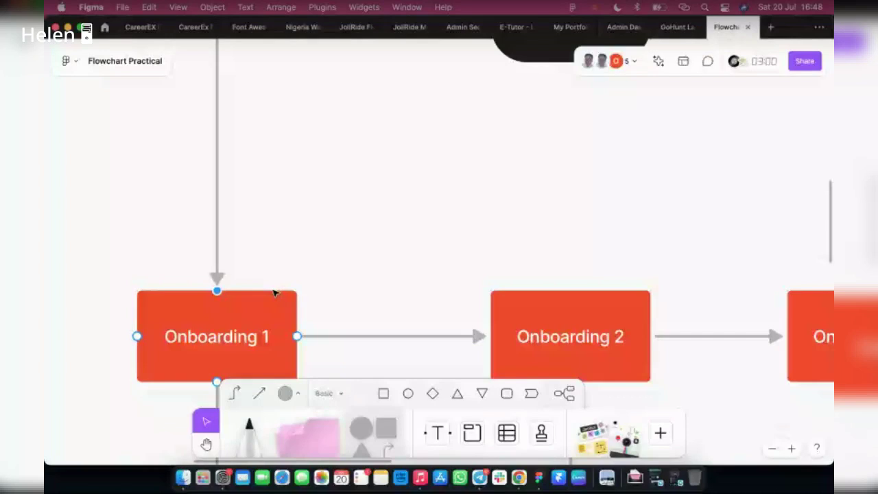
scroll(476, 262, up, 5)
click(429, 283)
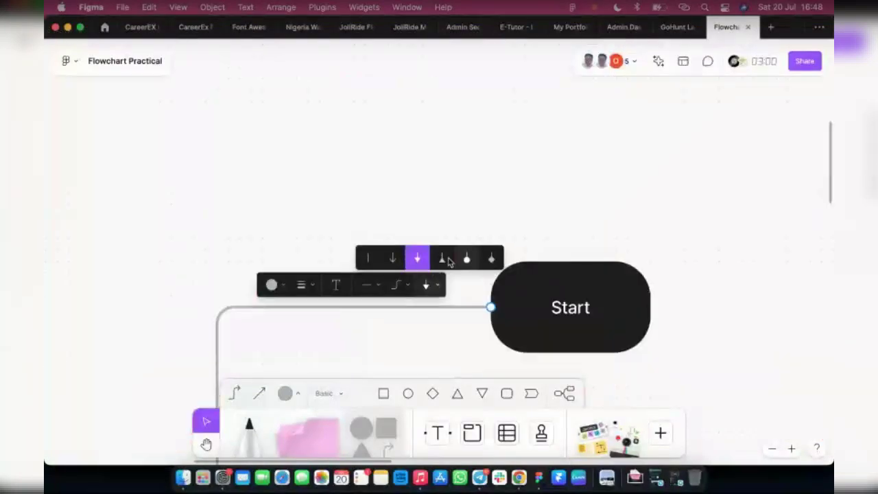
Review the flowchart from the onboarding screens through Welcome, Sign Up, Login and Home Page to the Forgot Password path
scroll(478, 215, down, 10)
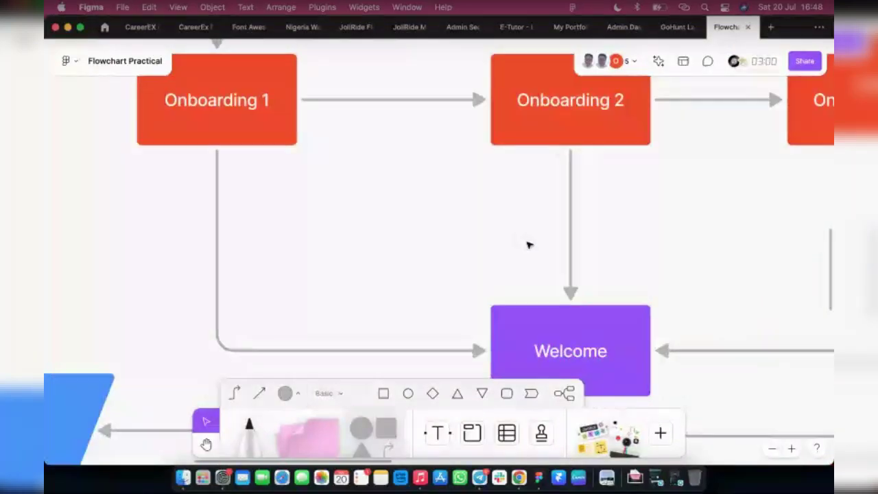
scroll(529, 245, down, 5)
scroll(455, 247, down, 3)
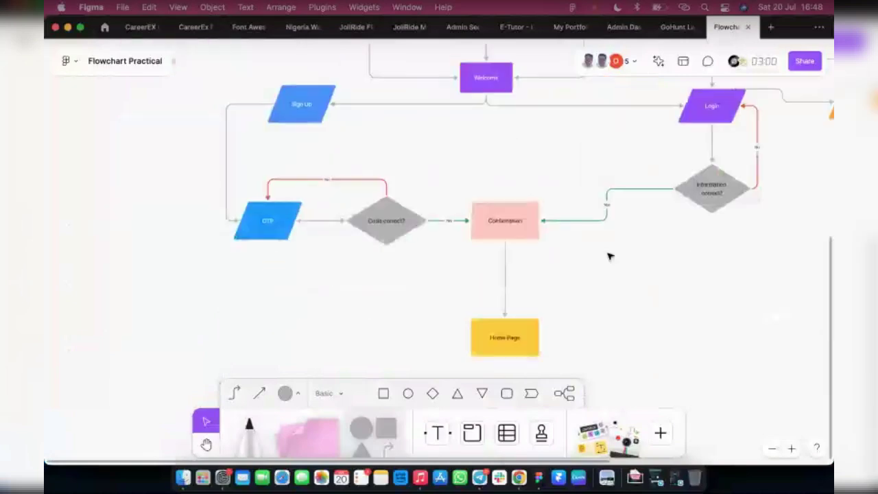
scroll(570, 262, down, 3)
scroll(727, 286, right, 5)
scroll(755, 294, up, 3)
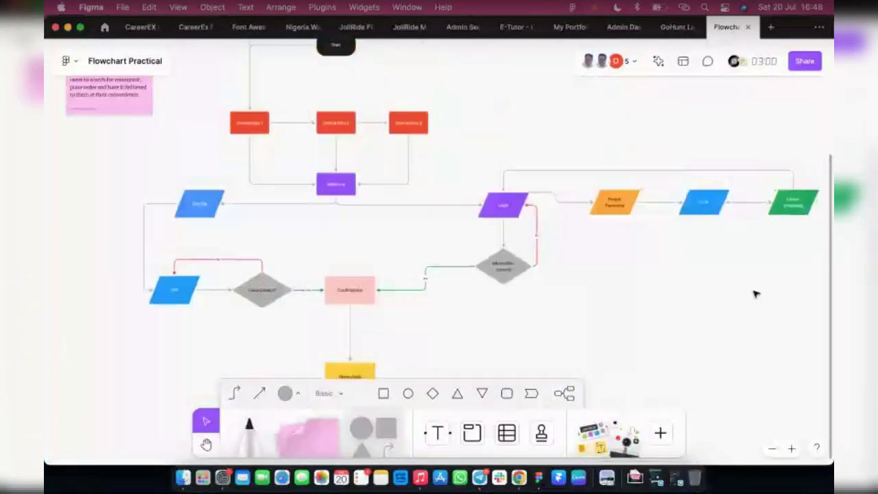
scroll(690, 295, right, 3)
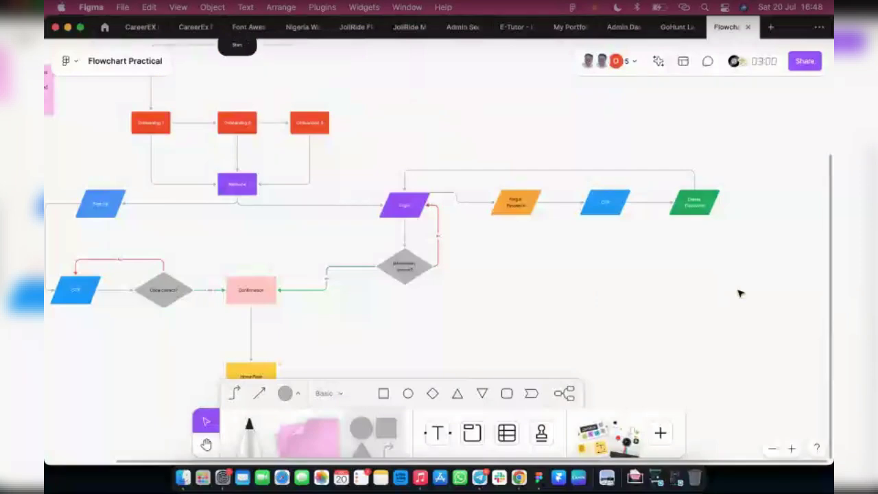
scroll(739, 292, up, 3)
scroll(735, 302, up, 2)
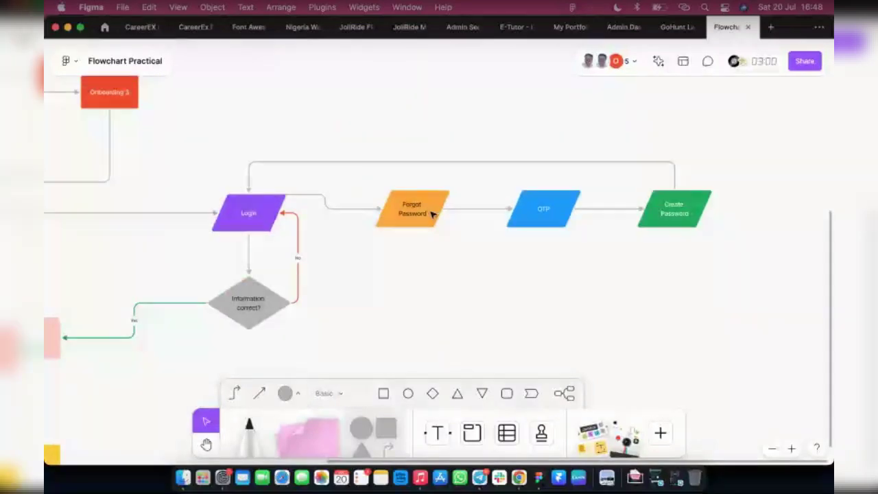
Move the Forgot Password, OTP and Create Password shapes closer to Login, evenly spaced in the same row
click(432, 214)
click(517, 204)
drag(514, 204, 501, 208)
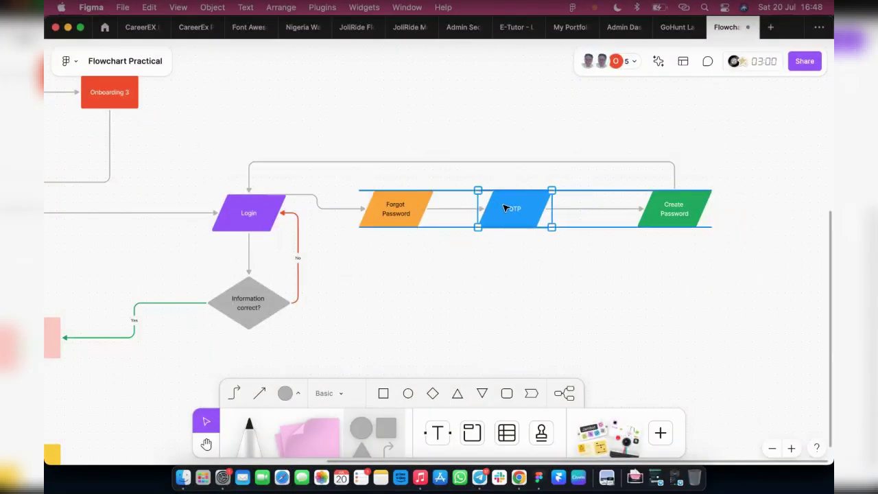
click(657, 221)
drag(657, 221, 625, 222)
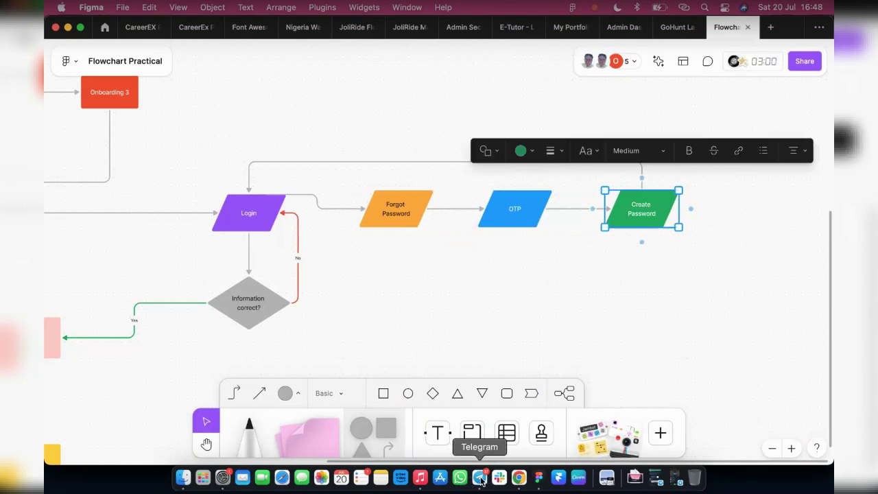
Switch to the minimized Telegram window
click(664, 480)
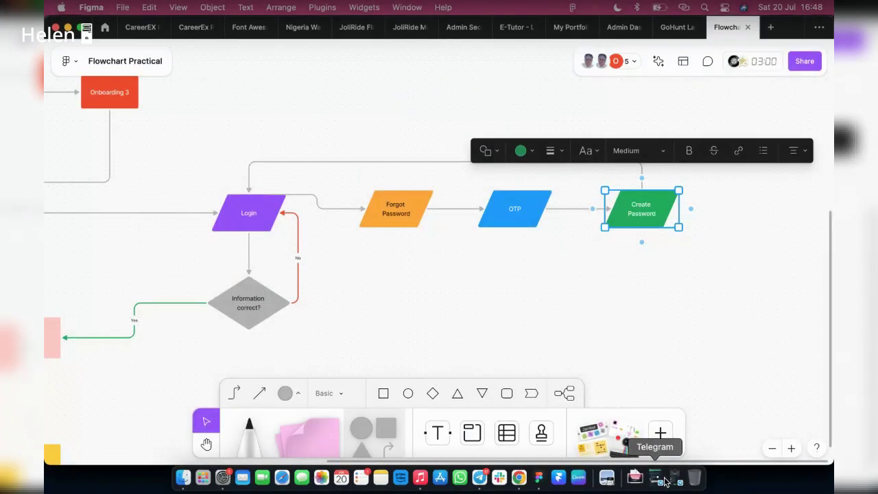
click(664, 480)
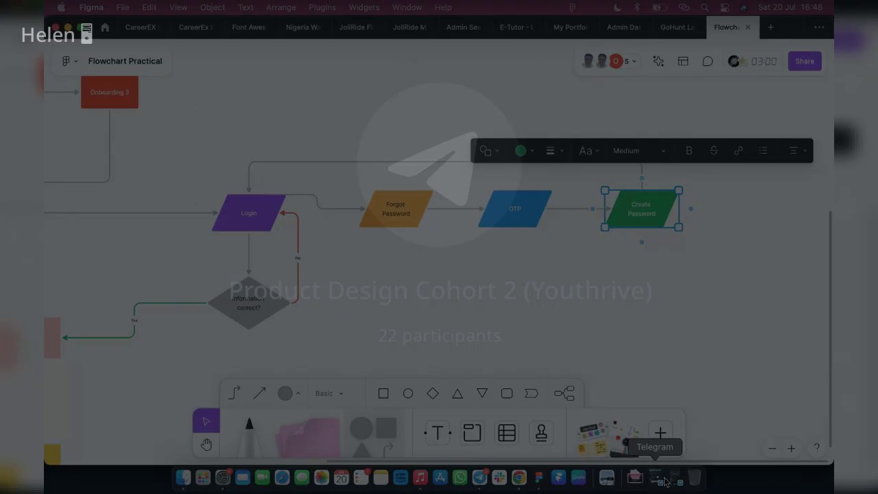